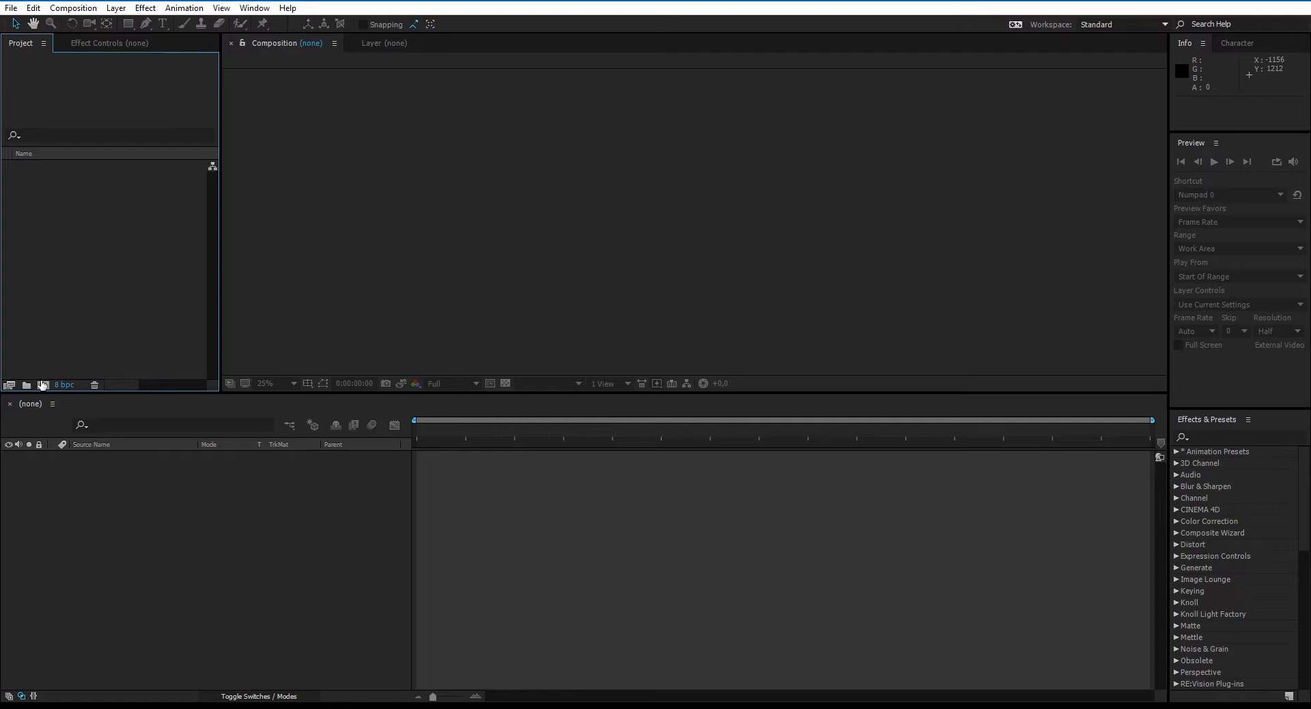
- Create a composition named Udemy and add a full-frame medium gray-lime green solid layer as its background
text(Udemy)
key(Return)
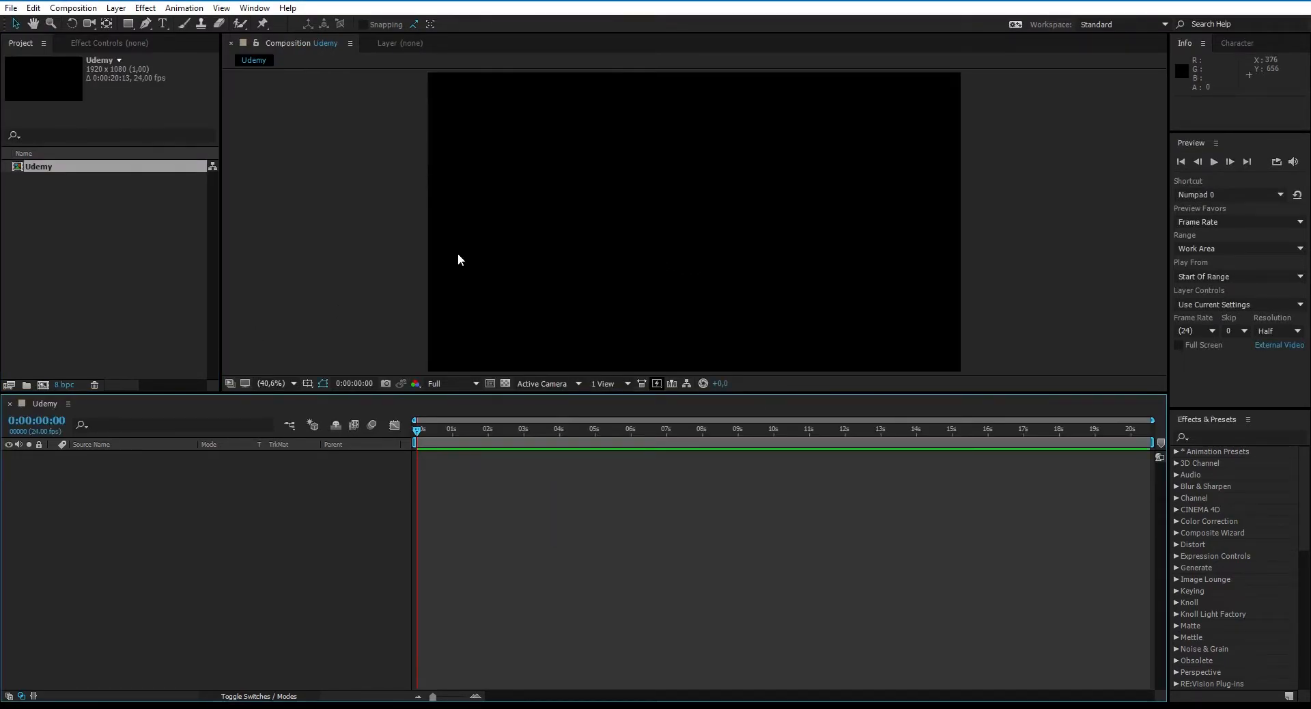
right_click(226, 498)
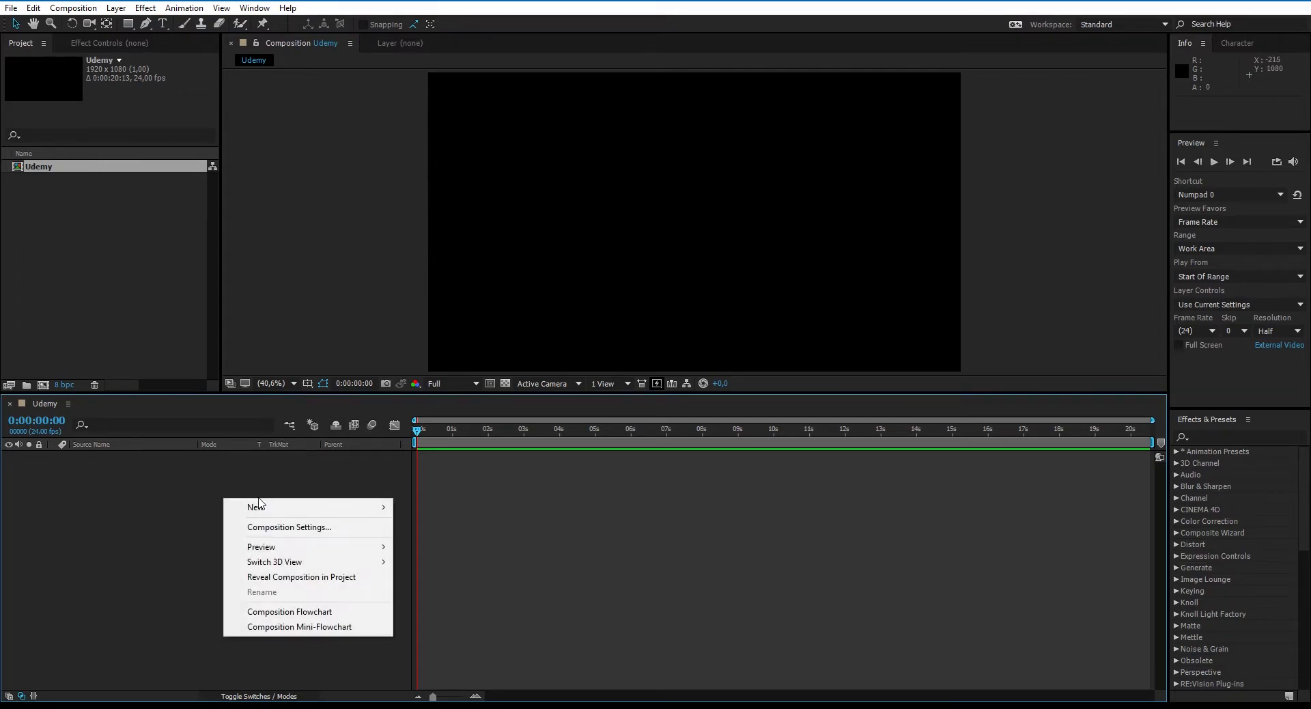
mouse_move(260, 506)
click(106, 542)
click(369, 380)
click(248, 506)
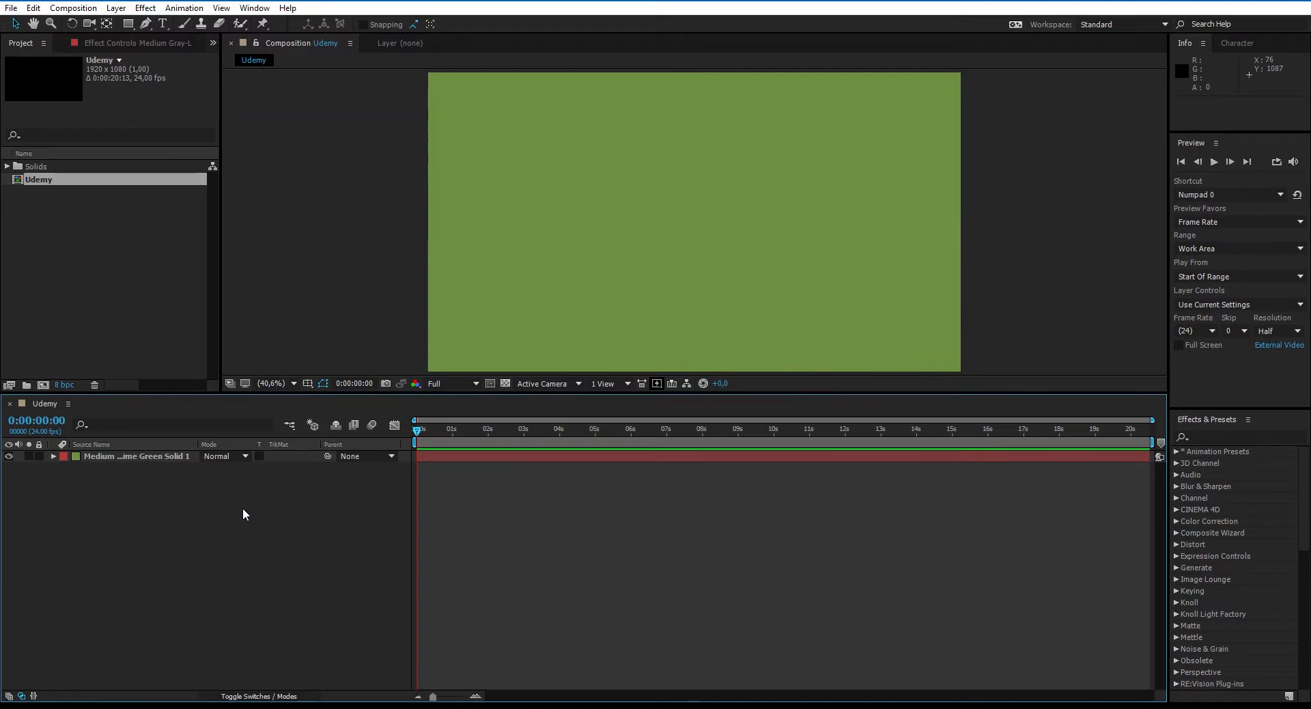
- Add a brown solid with color 8F6841 above the green layer and scale it to about 20% by 36%
right_click(241, 512)
mouse_move(267, 520)
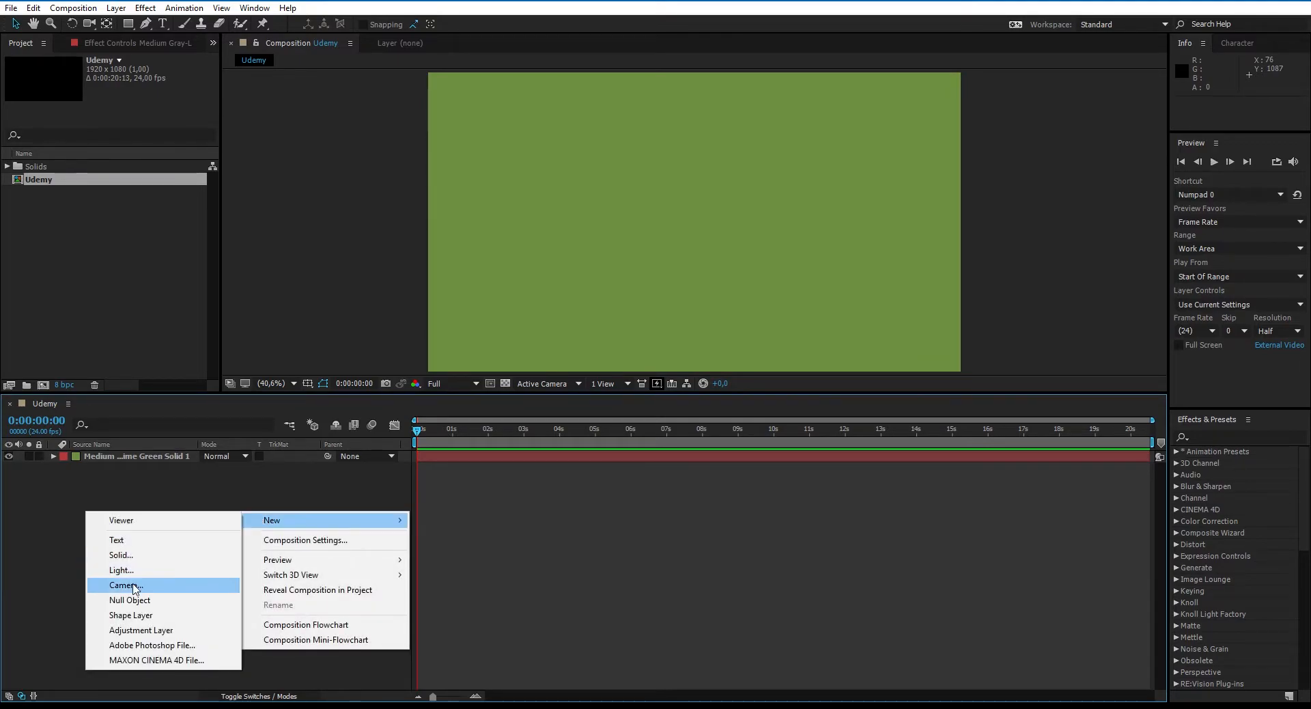
click(137, 556)
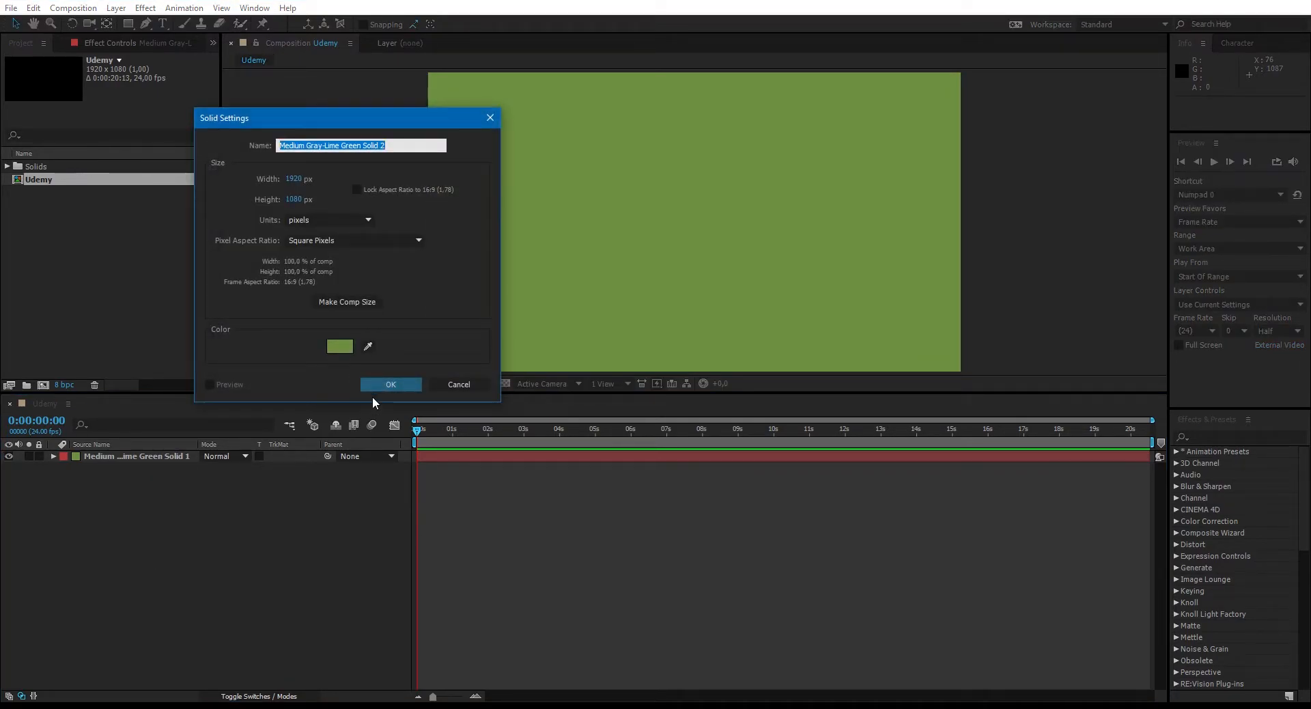
click(345, 346)
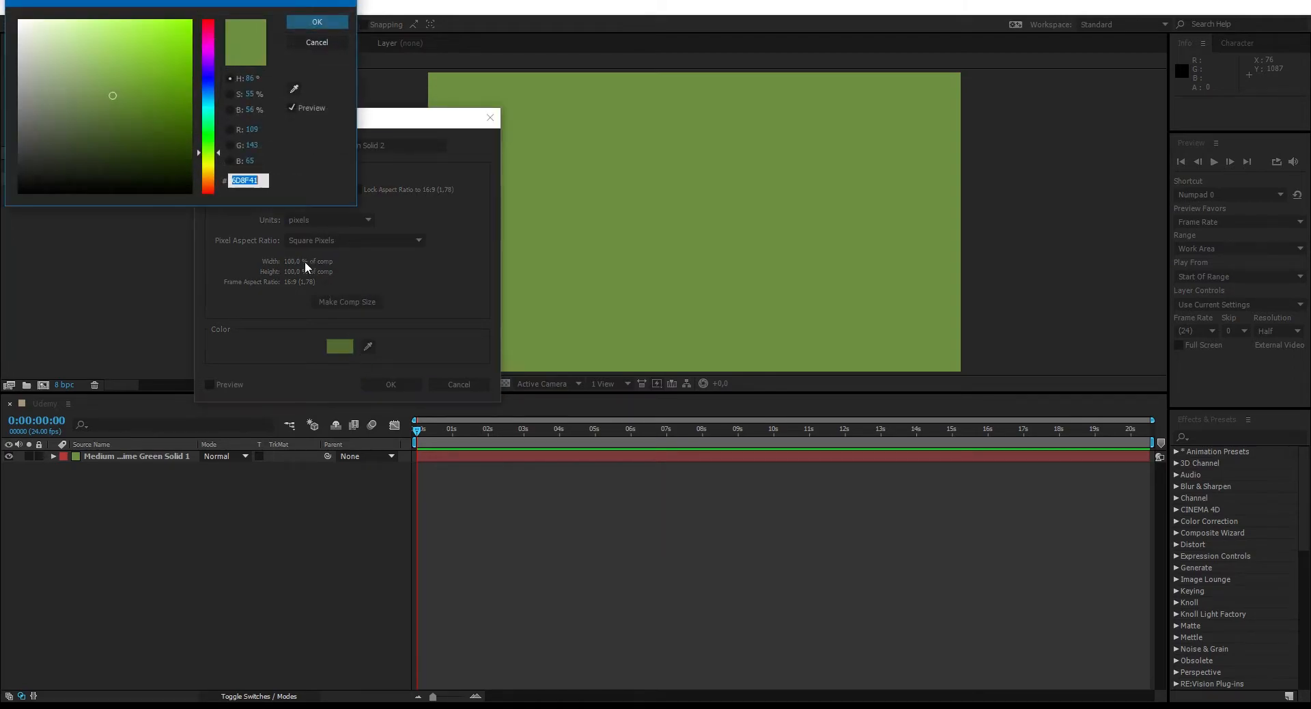
drag(221, 150, 205, 181)
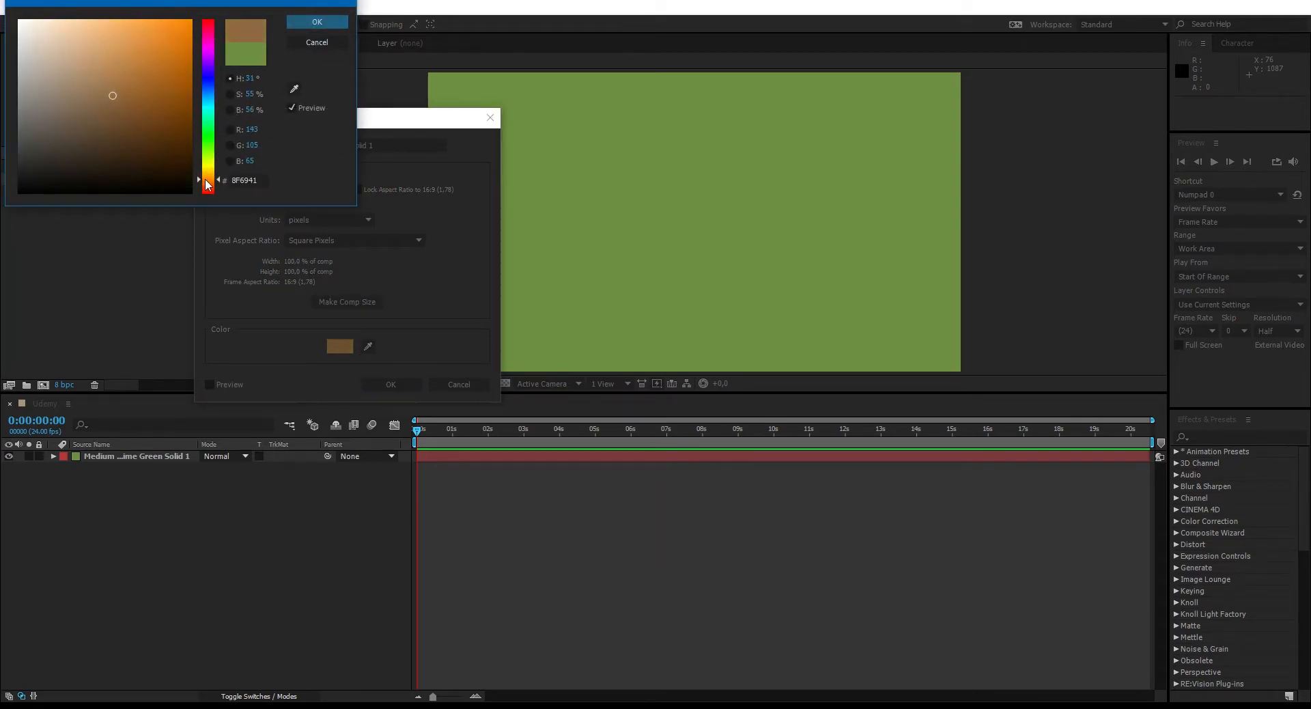
click(309, 24)
click(390, 382)
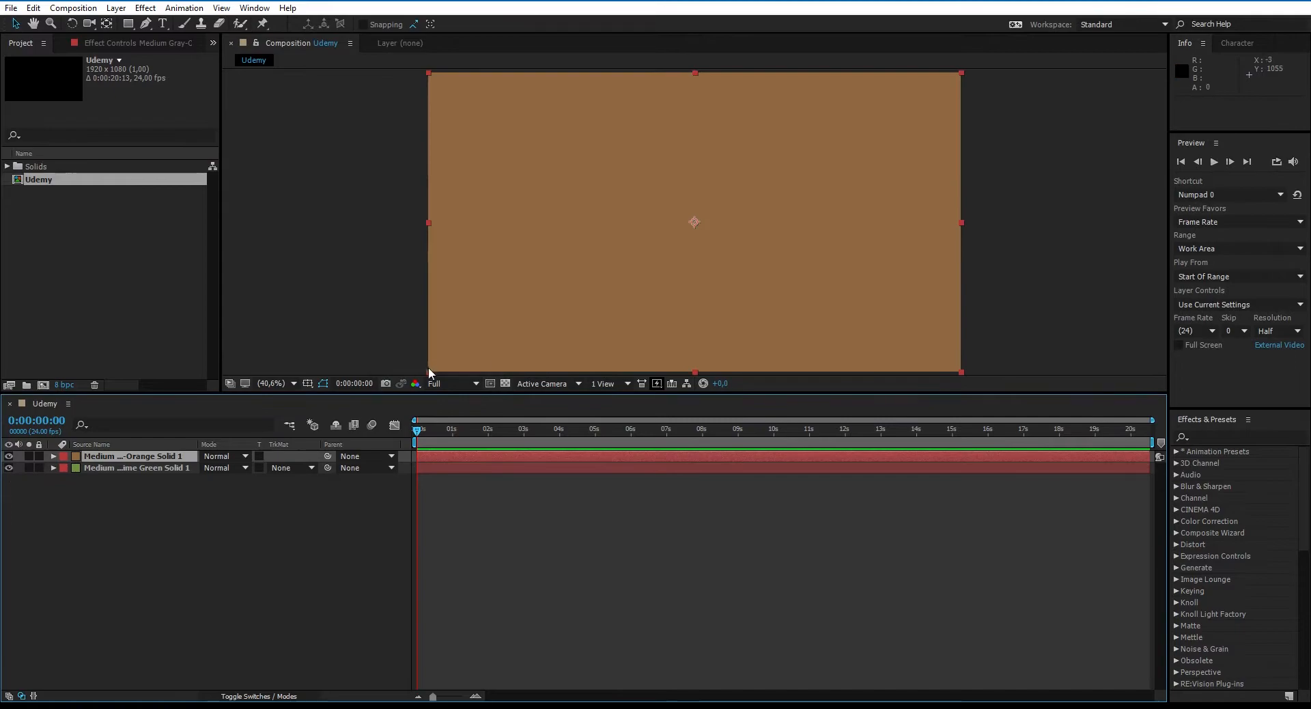
drag(472, 341, 640, 276)
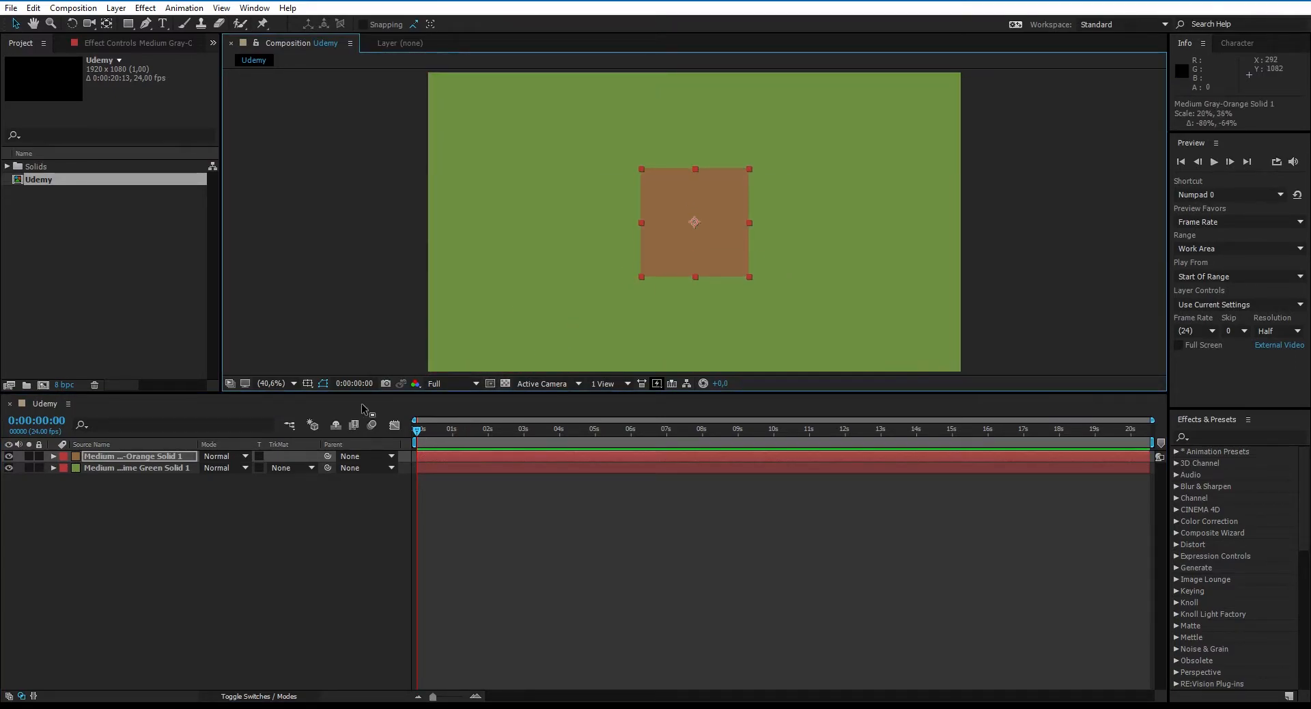
- Keyframe the brown square's position from the center at 0:00, through about 631, 680 at 1:16, to about 1700, 535 at 3:00
key(p)
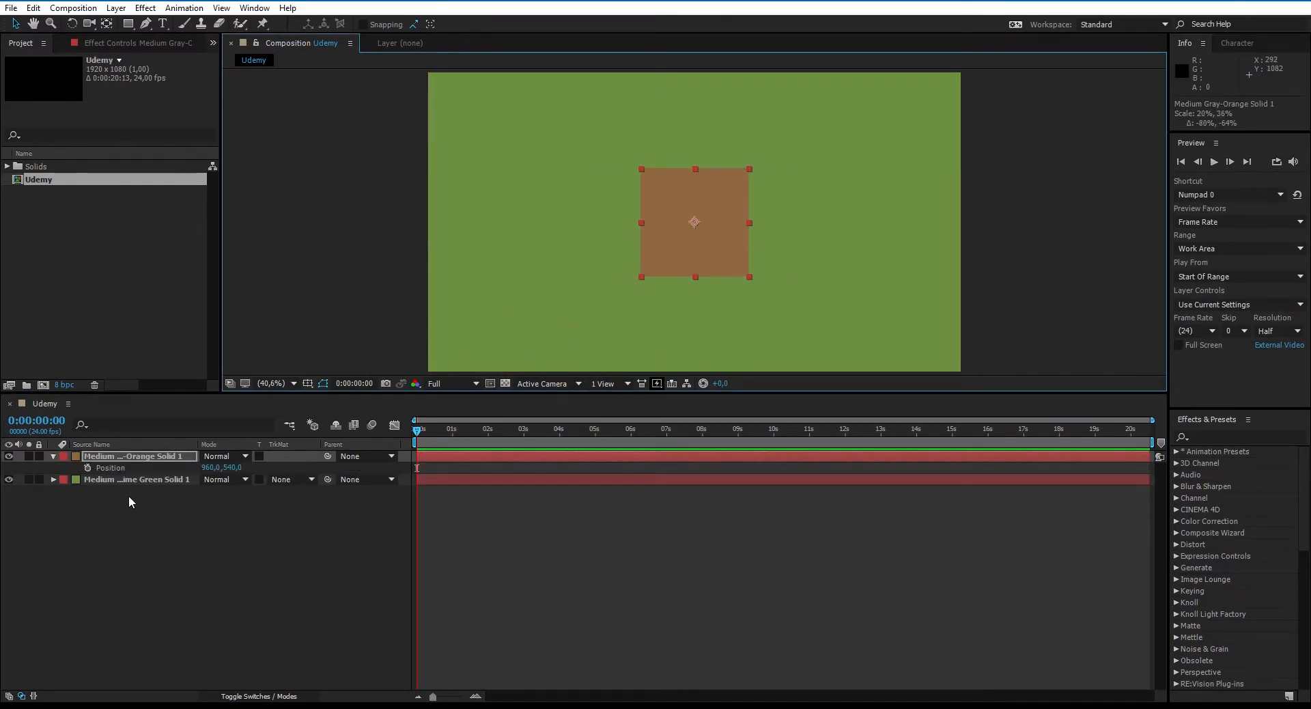
click(87, 467)
click(523, 430)
drag(699, 270, 902, 263)
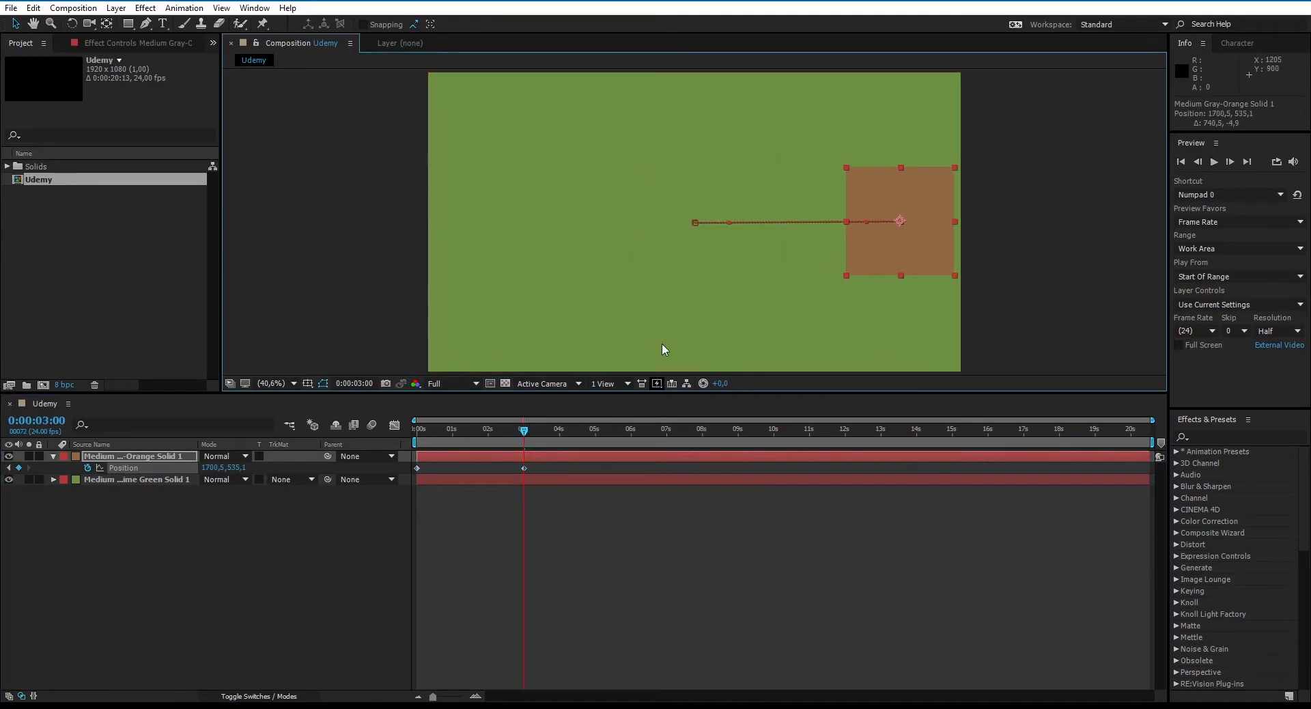
click(476, 429)
drag(816, 272, 608, 312)
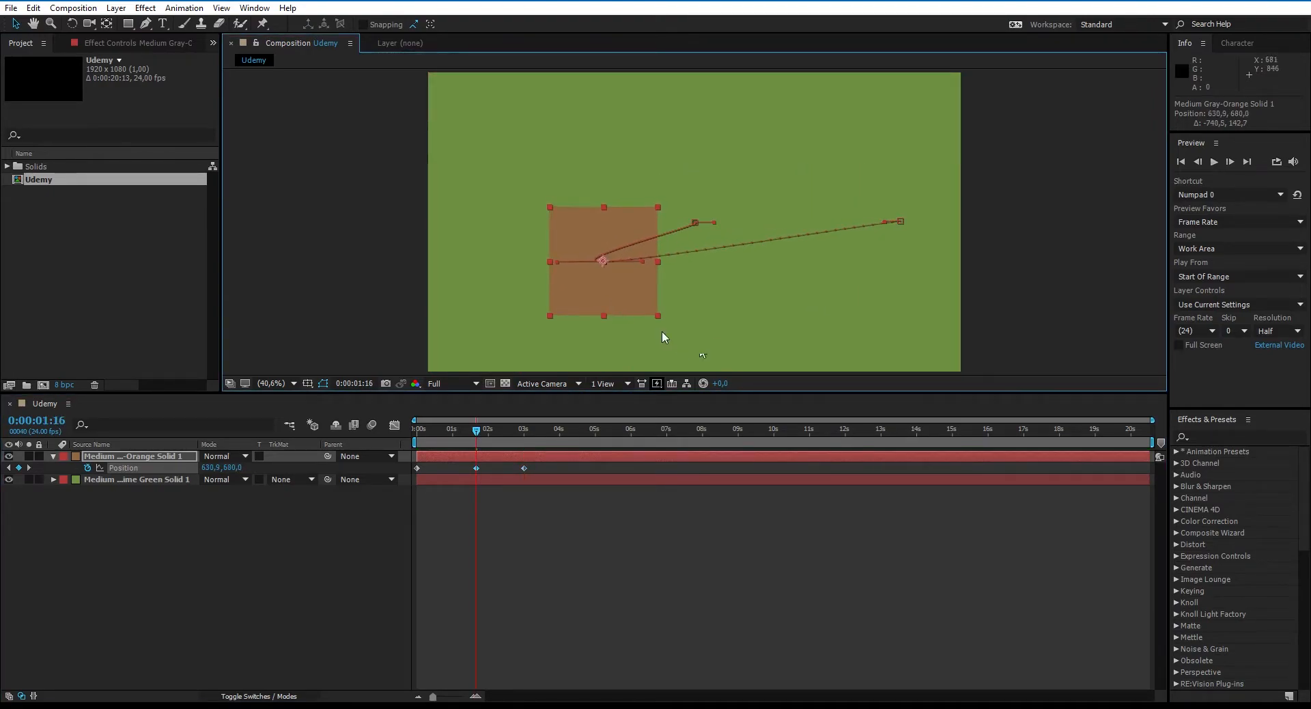
- End the work area at the 3:00 keyframe and preview the square's animation
drag(1149, 441, 525, 441)
drag(1153, 420, 585, 419)
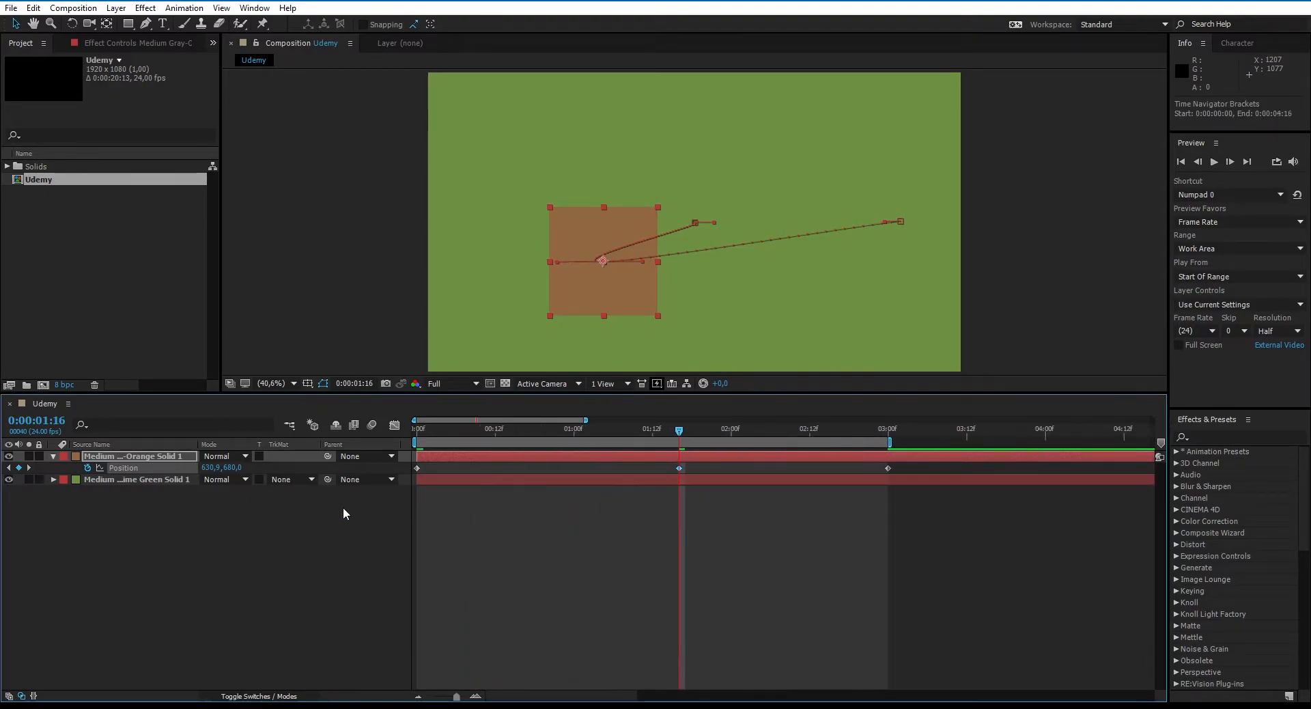
click(295, 539)
key(space)
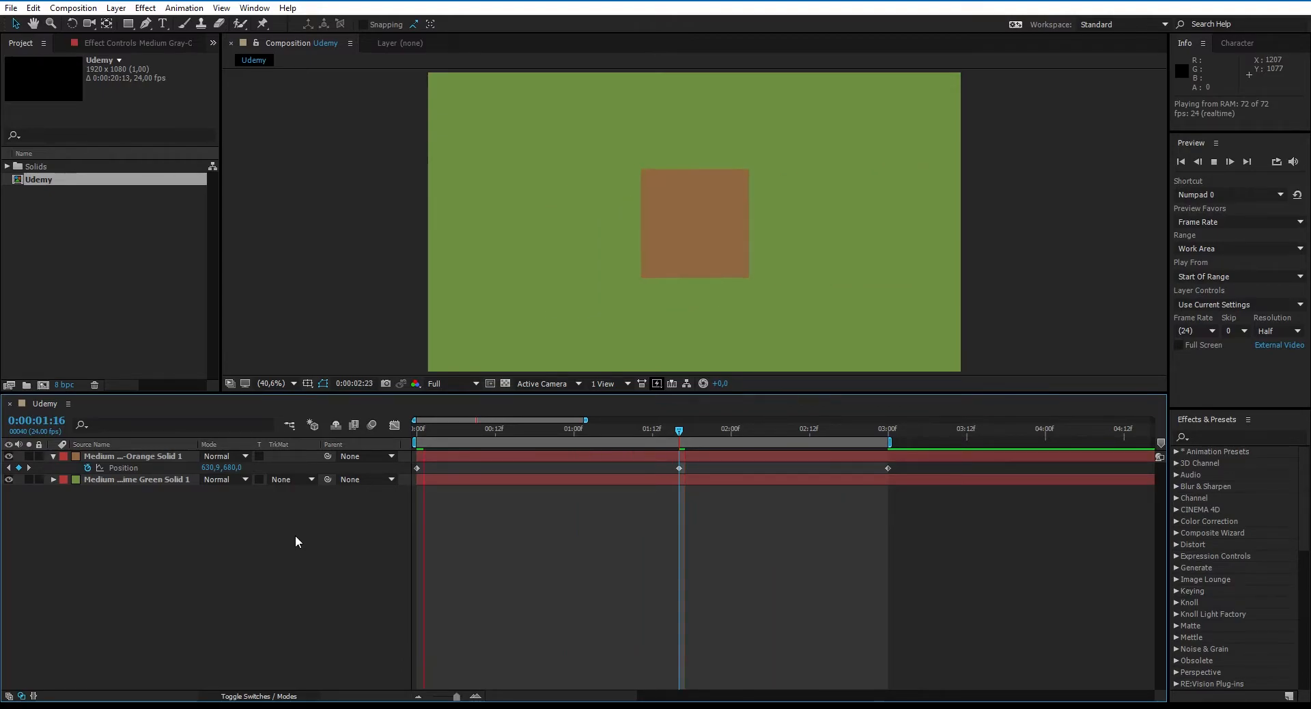
key(space)
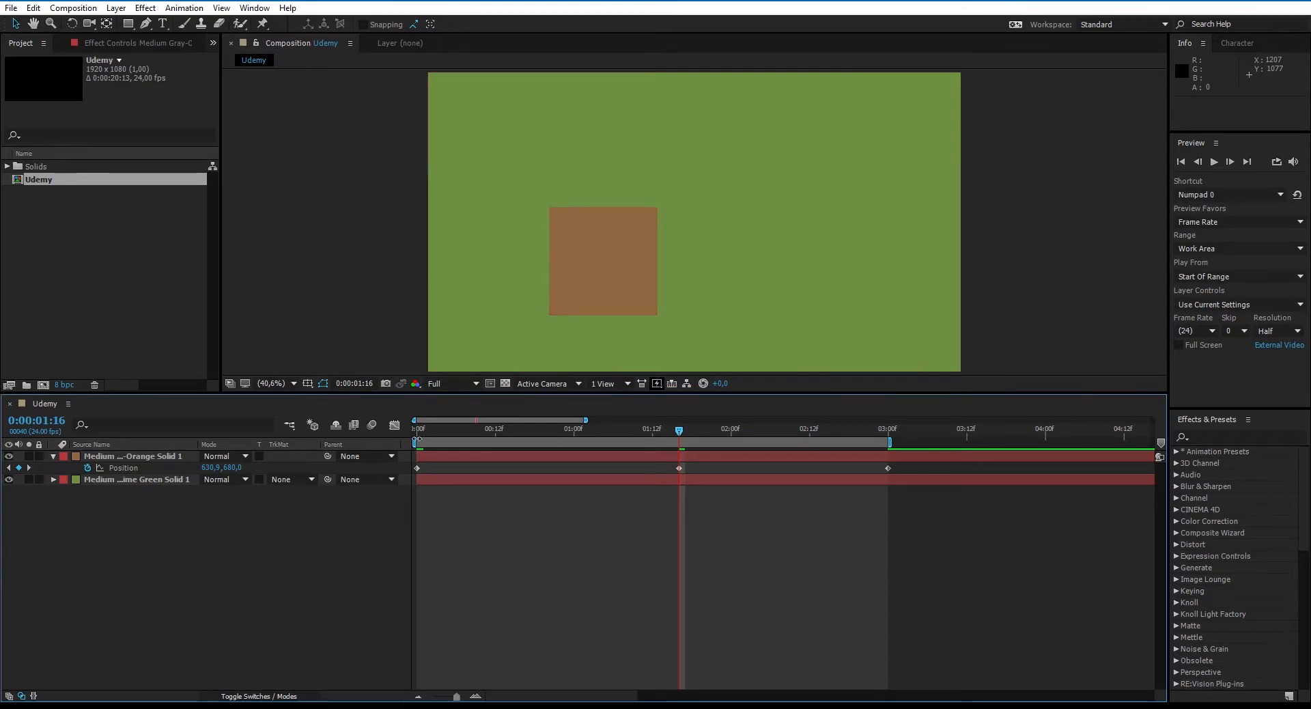
- Scrub through the animation and extend the end of the work area to 0:00:03:12
click(895, 436)
drag(887, 437, 420, 471)
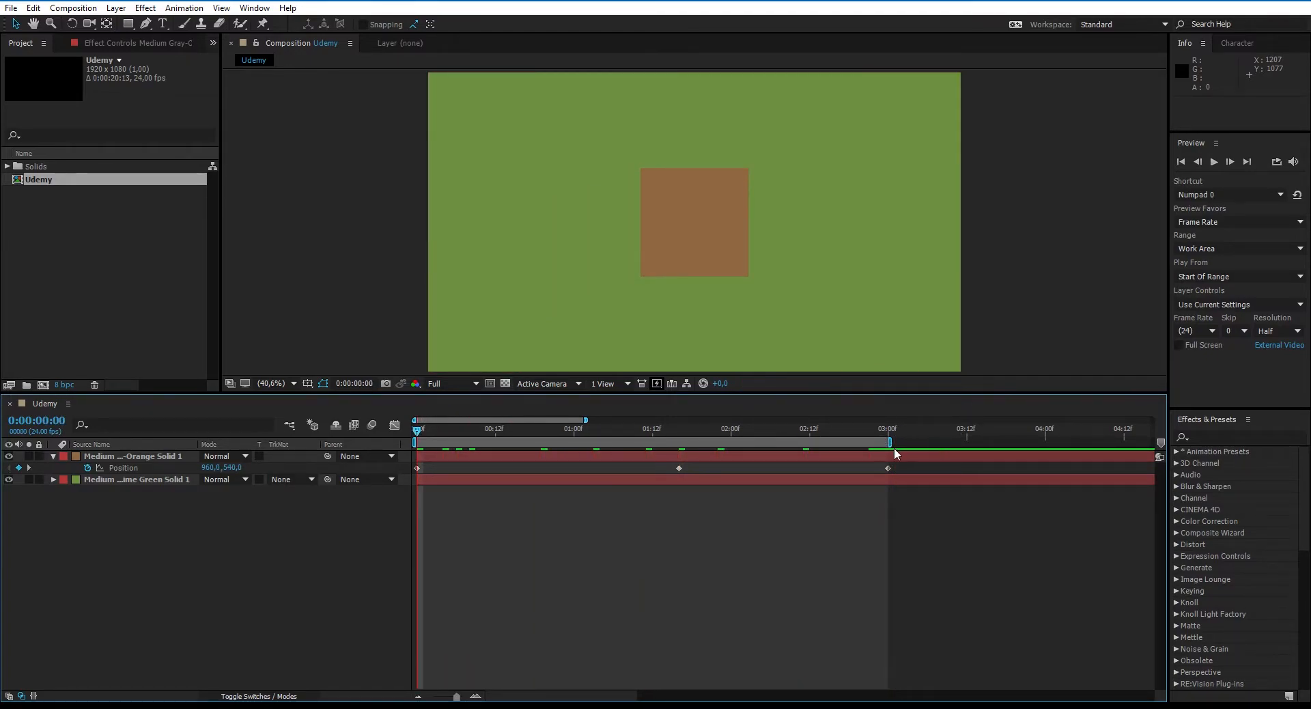
drag(886, 442, 962, 510)
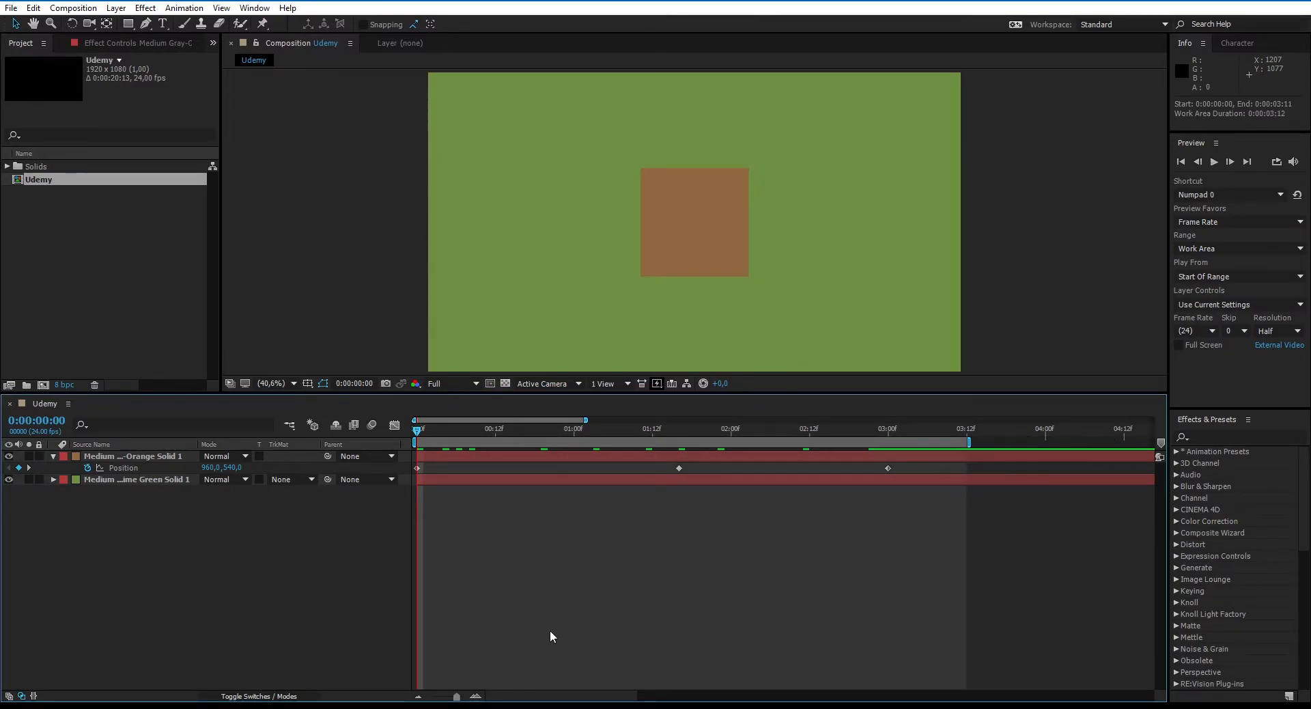
drag(457, 696, 452, 696)
drag(744, 442, 729, 442)
drag(588, 430, 612, 468)
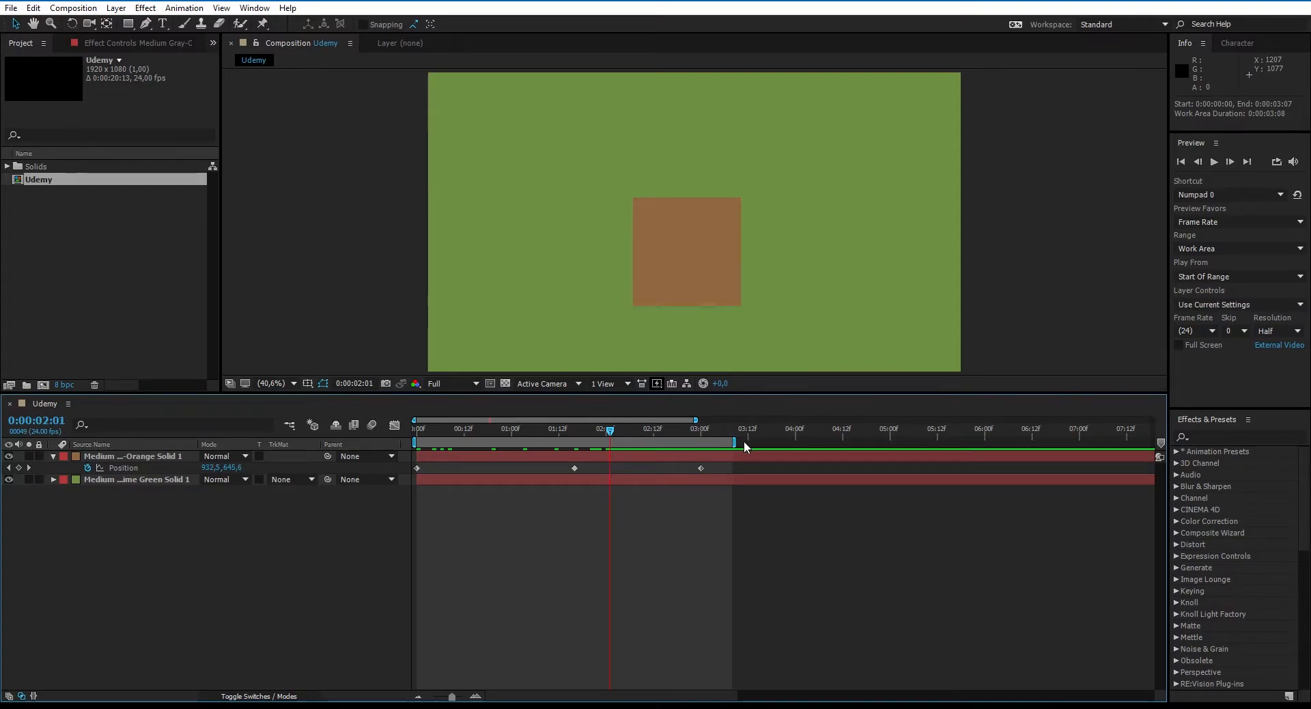
mouse_move(729, 442)
mouse_down()
mouse_move(749, 442)
mouse_move(674, 431)
mouse_move(714, 420)
mouse_move(647, 419)
mouse_up()
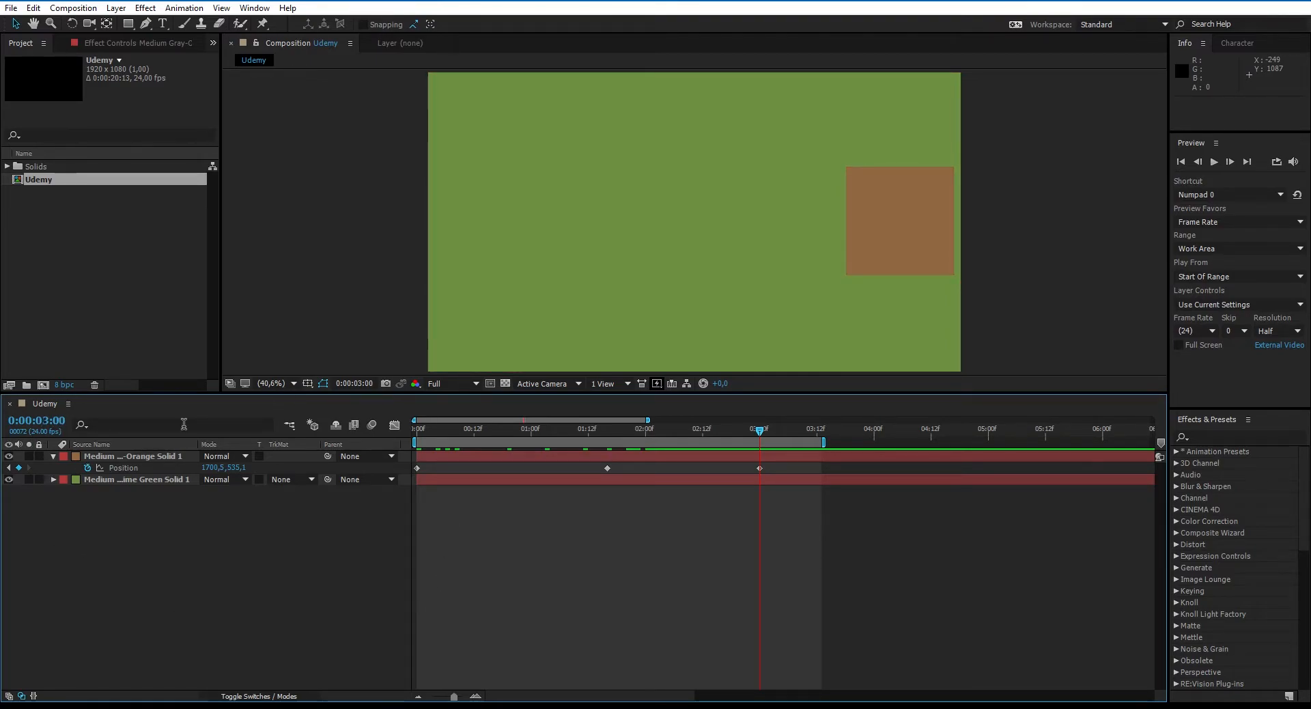
- Create a second composition named Udemy02 with the HDTV 1080 24 preset
click(42, 383)
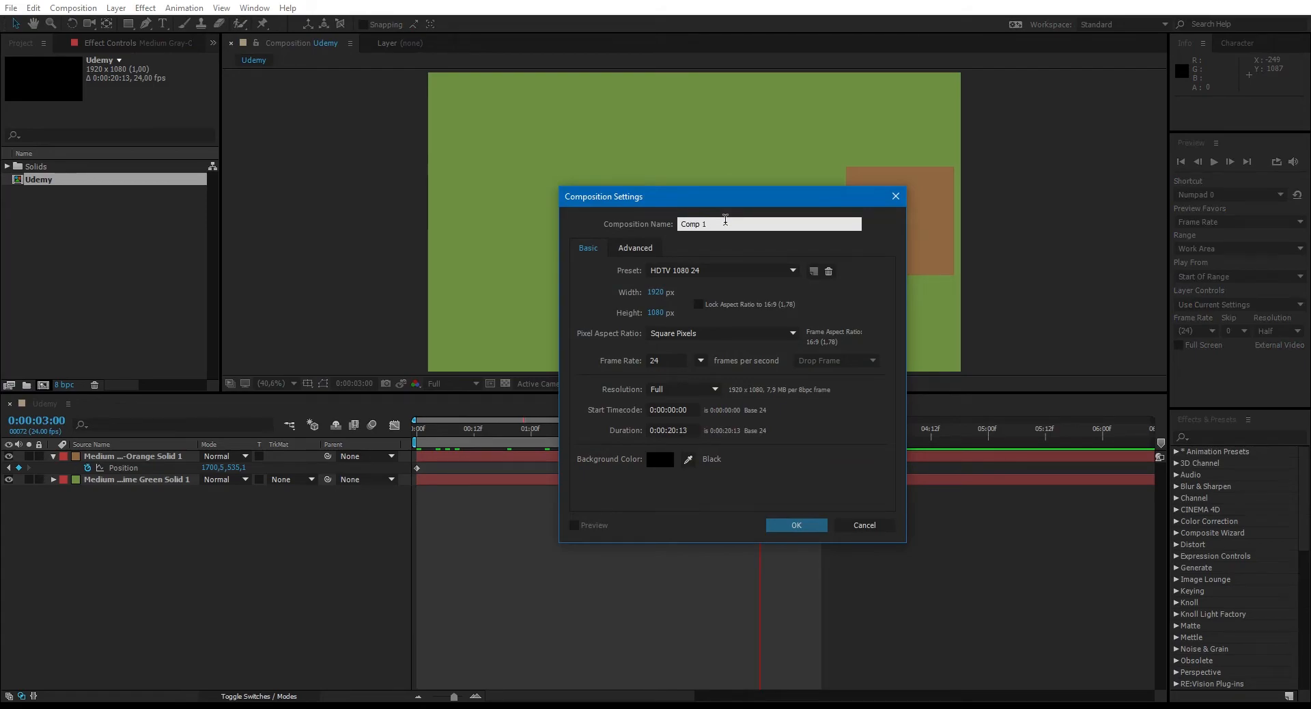
text(UDemy02)
key(BackSpace)
text(d)
key(Return)
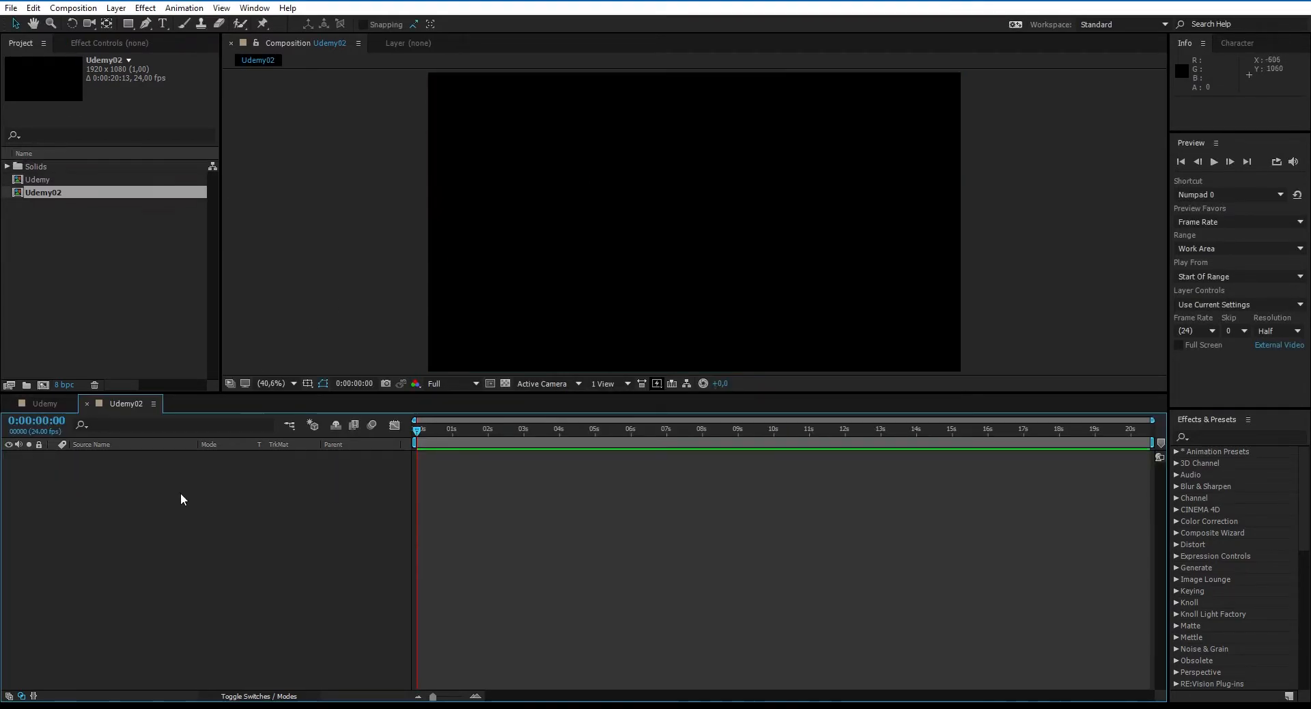
- Add a bright orange solid to Udemy02, shrink it to a small square and place it at about 1523, 306
right_click(126, 516)
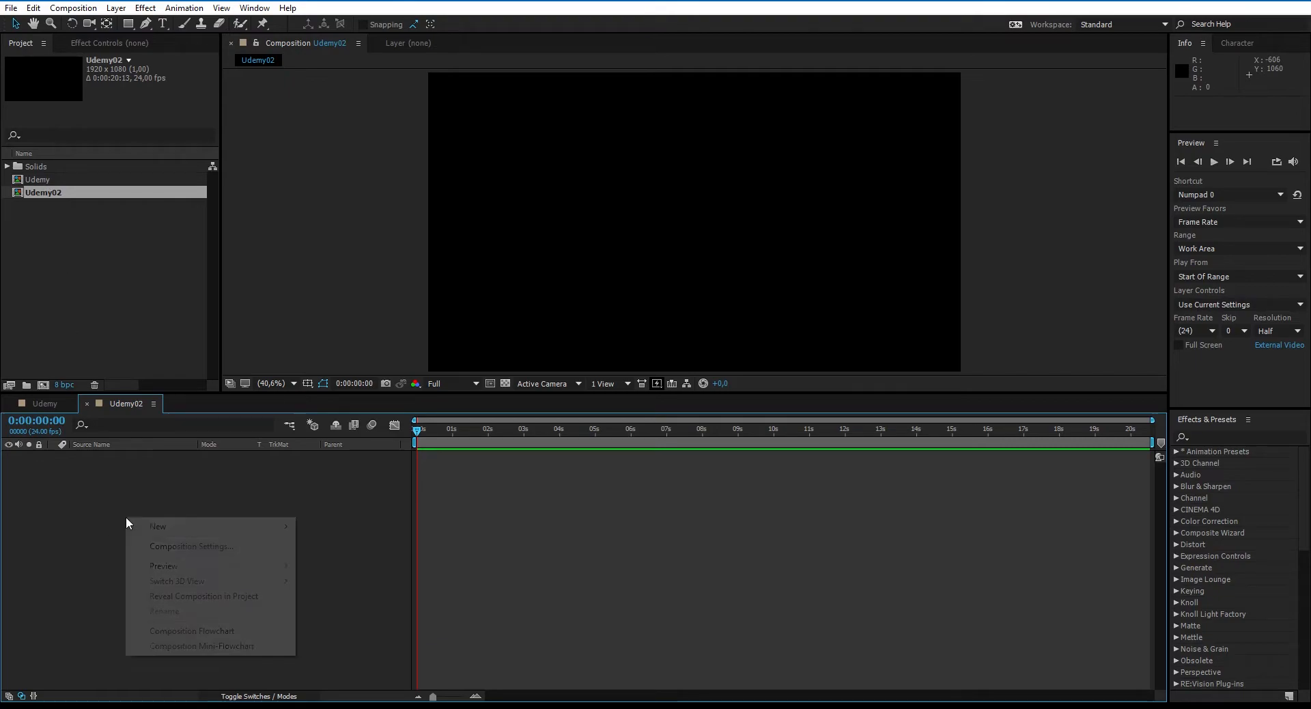
mouse_move(154, 530)
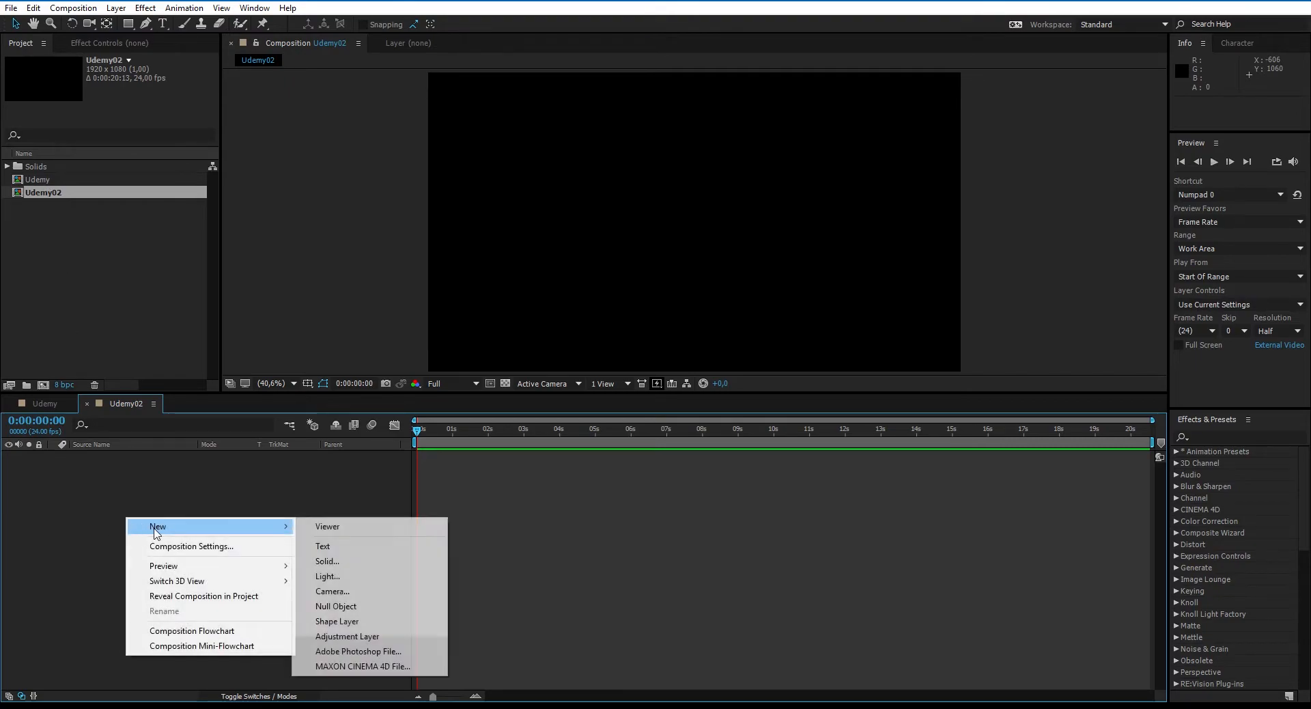
click(350, 561)
click(347, 353)
drag(179, 115, 248, 28)
click(318, 21)
click(392, 384)
drag(428, 371, 854, 164)
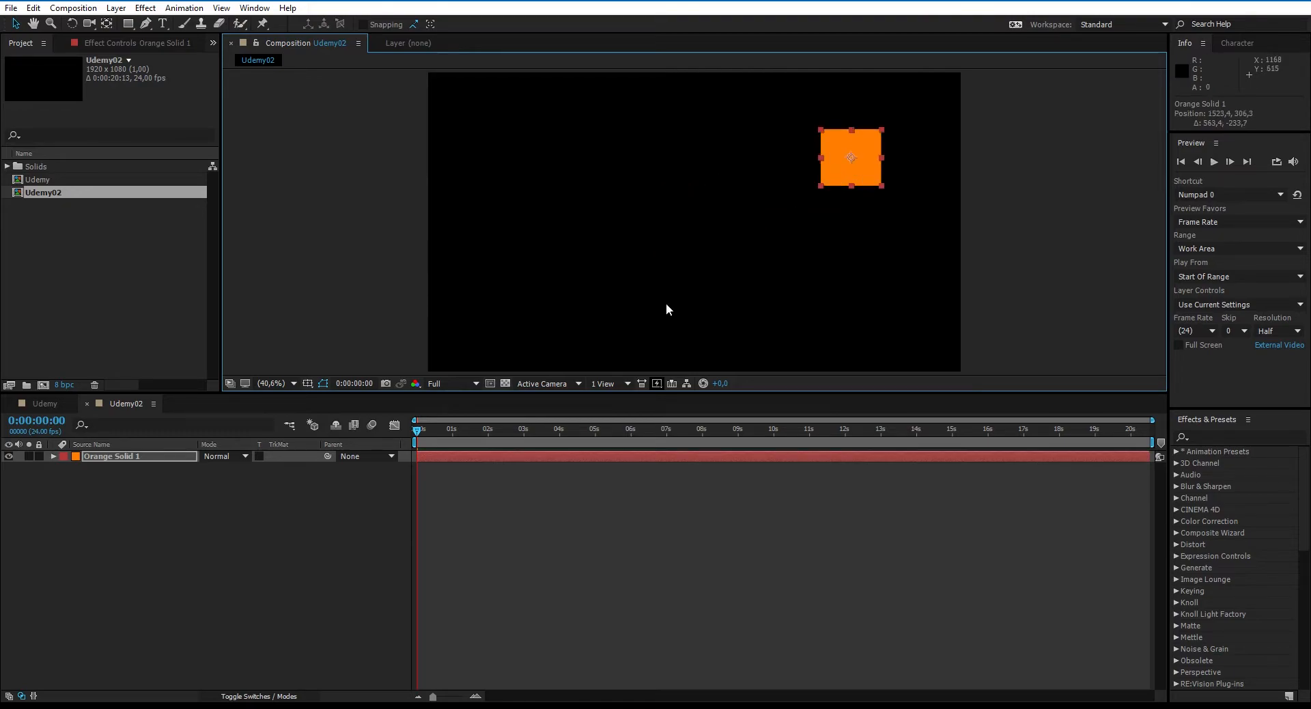
click(314, 515)
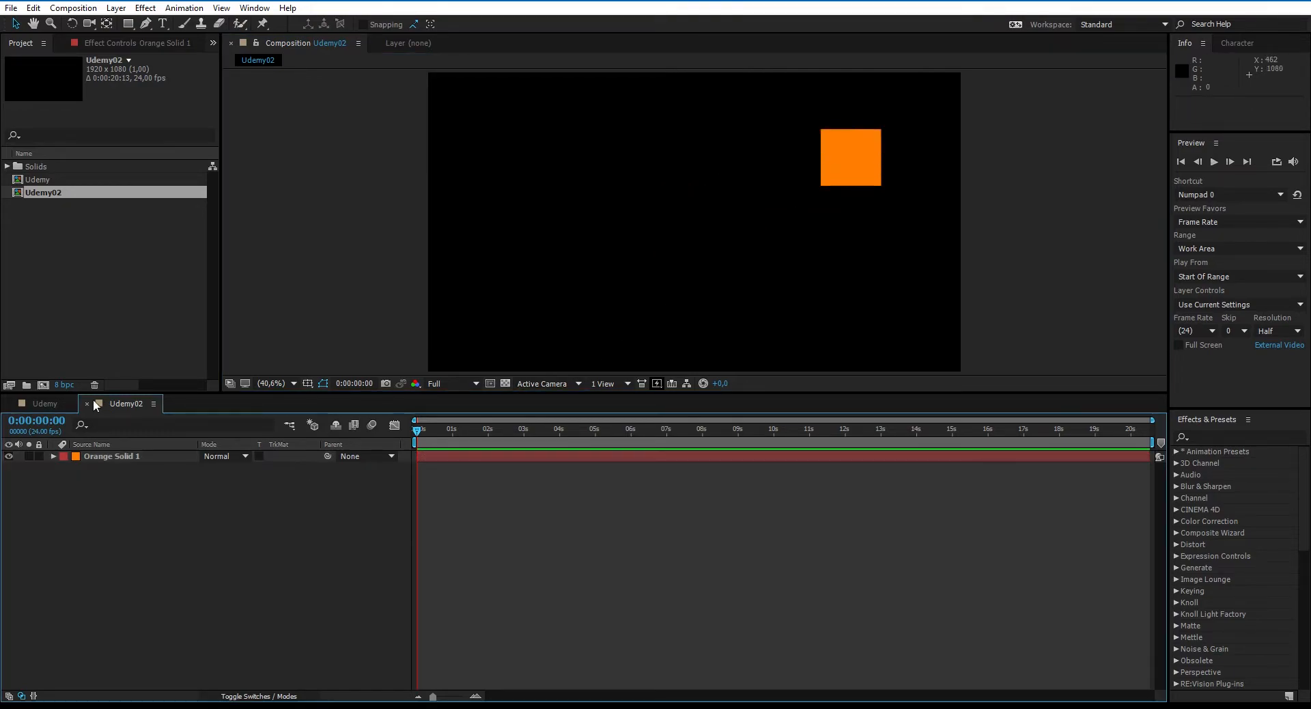
- Nest the Udemy02 composition as the top layer of Udemy and preview it against its source composition
click(50, 409)
drag(23, 200, 128, 458)
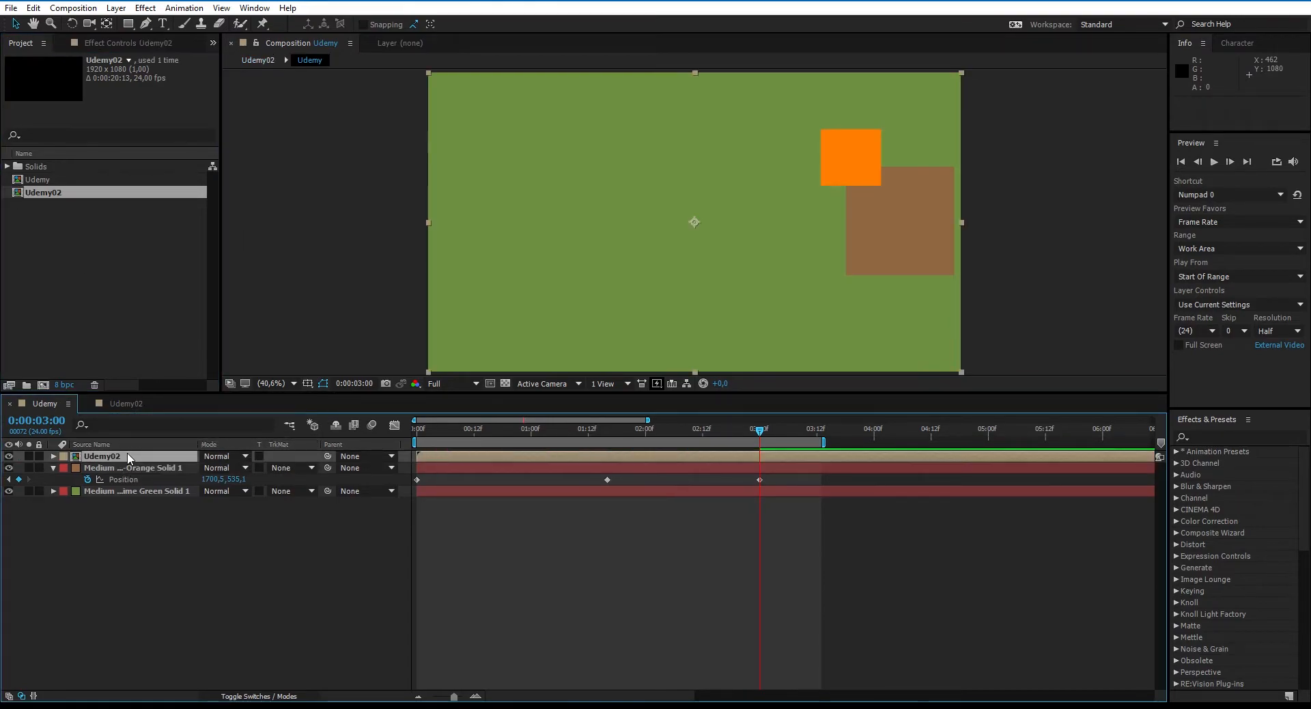
click(238, 538)
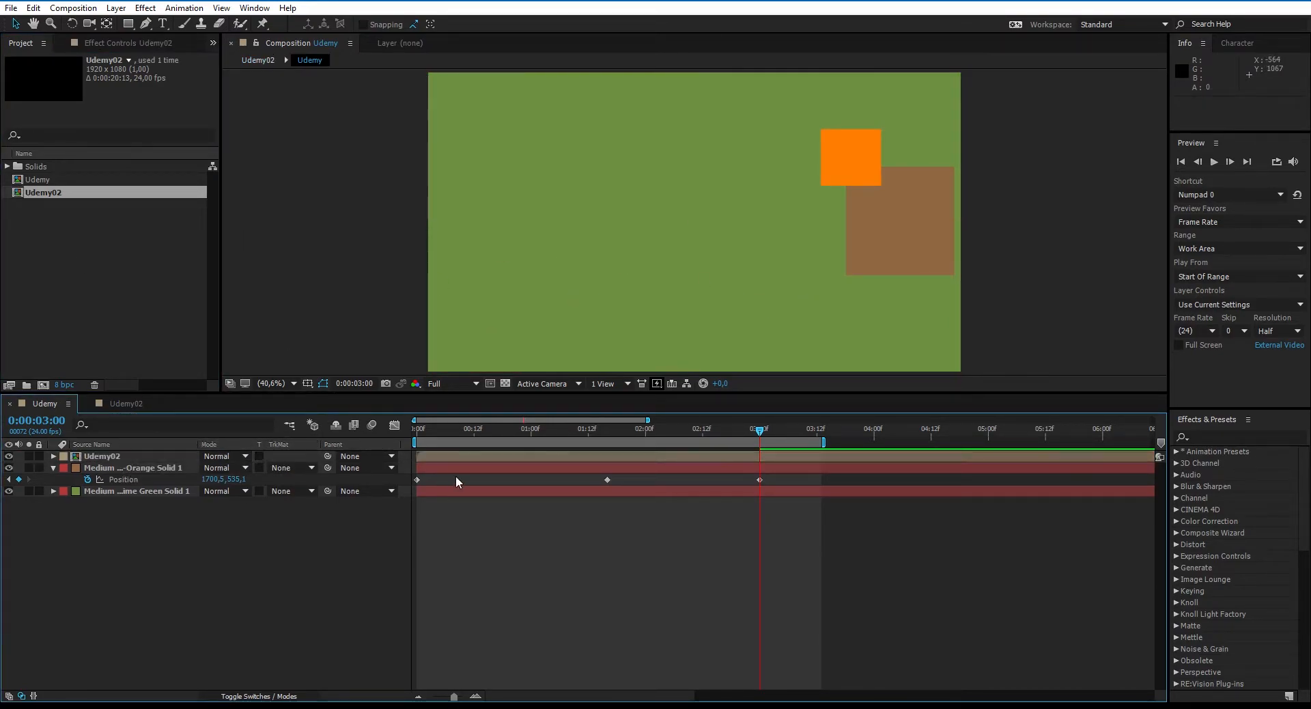
key(space)
click(122, 403)
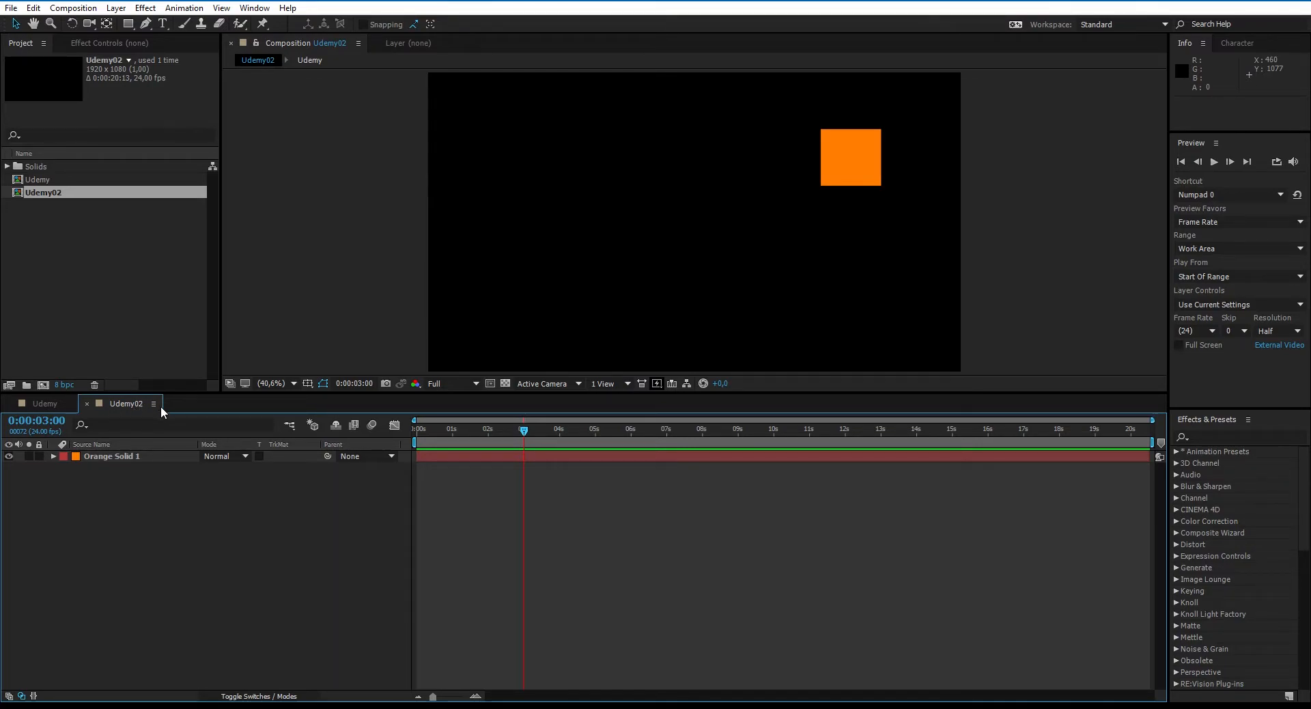
click(39, 403)
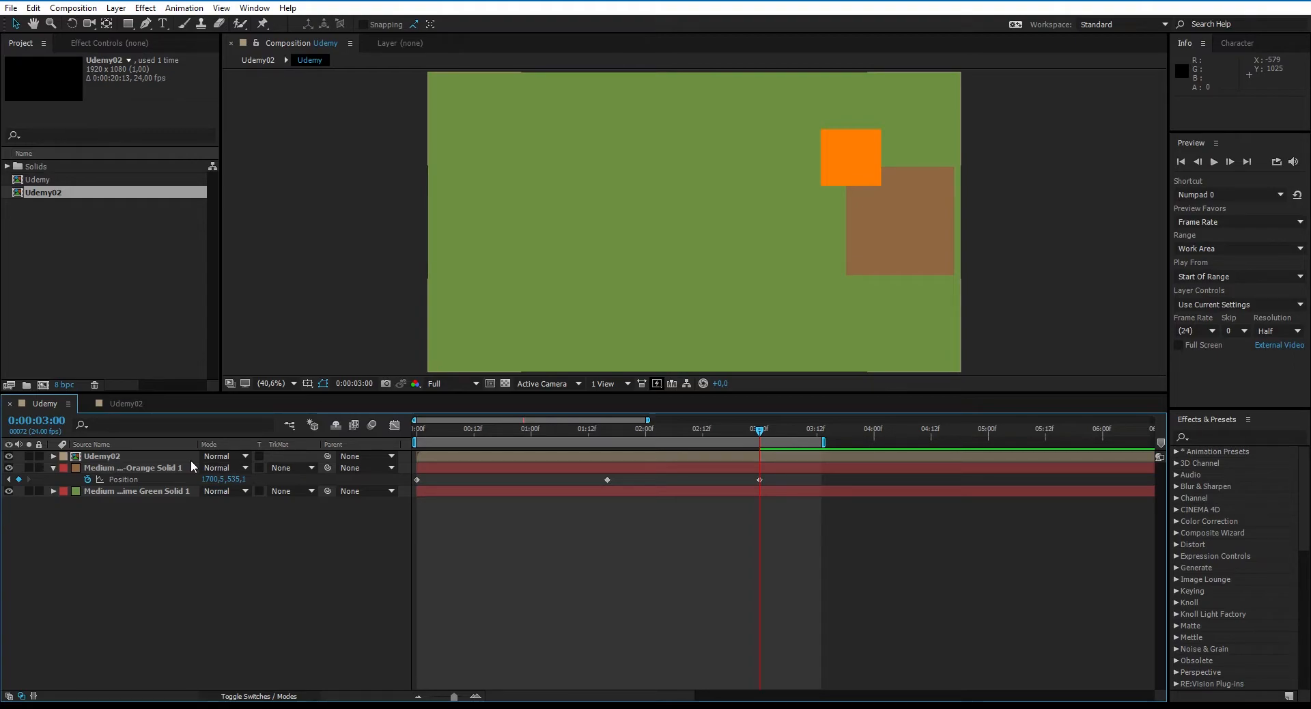
- Add the Udemy composition to the render queue and choose Best quality in its render settings
key(ctrl+m)
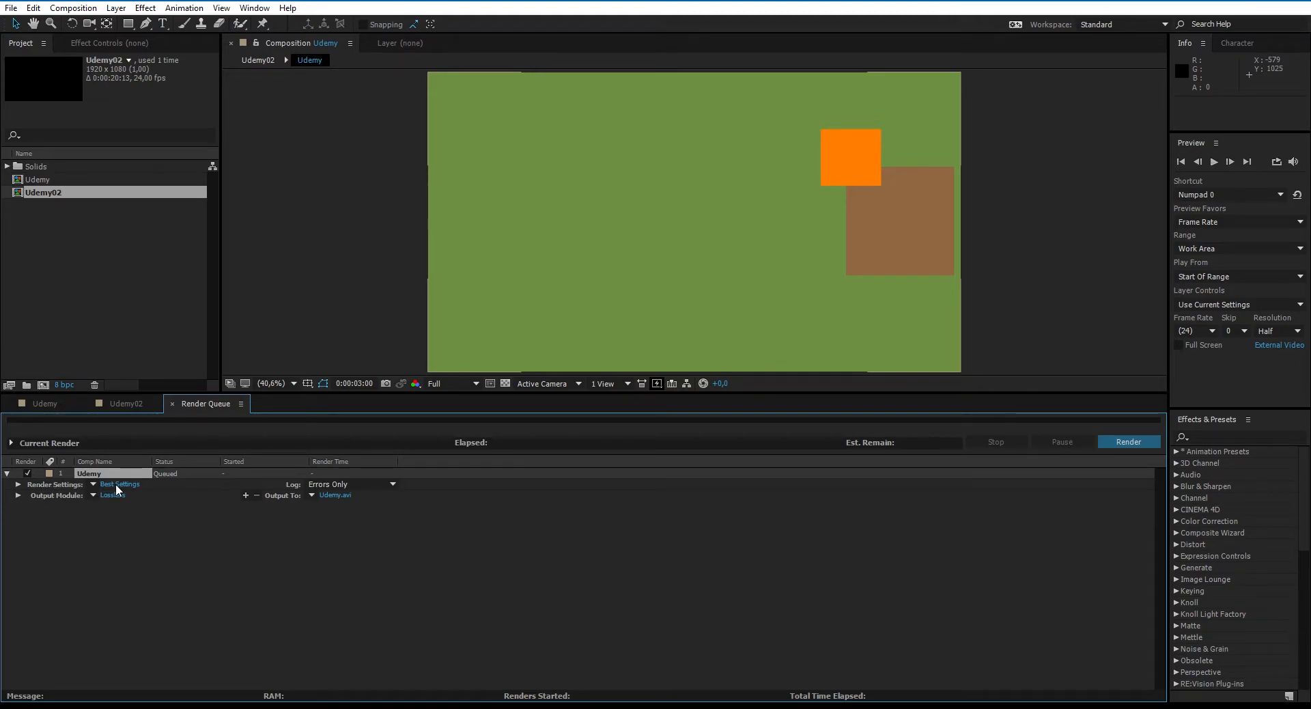
click(93, 485)
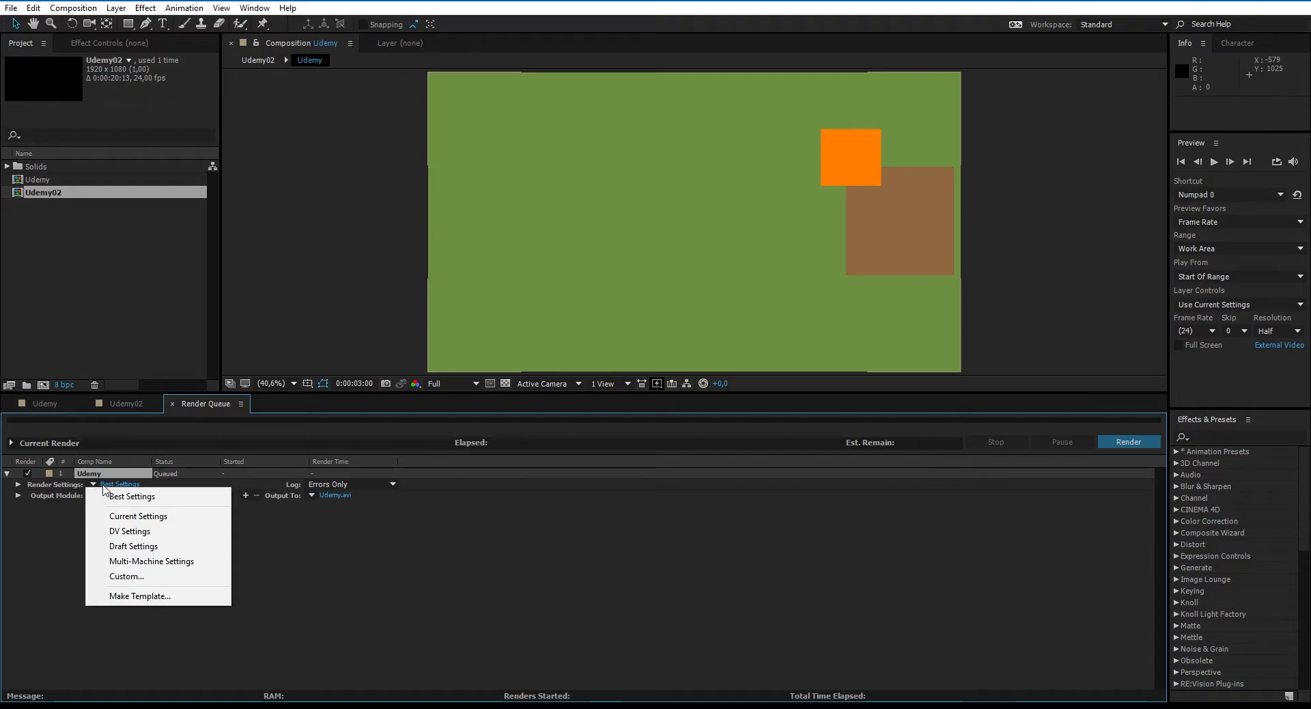
click(111, 486)
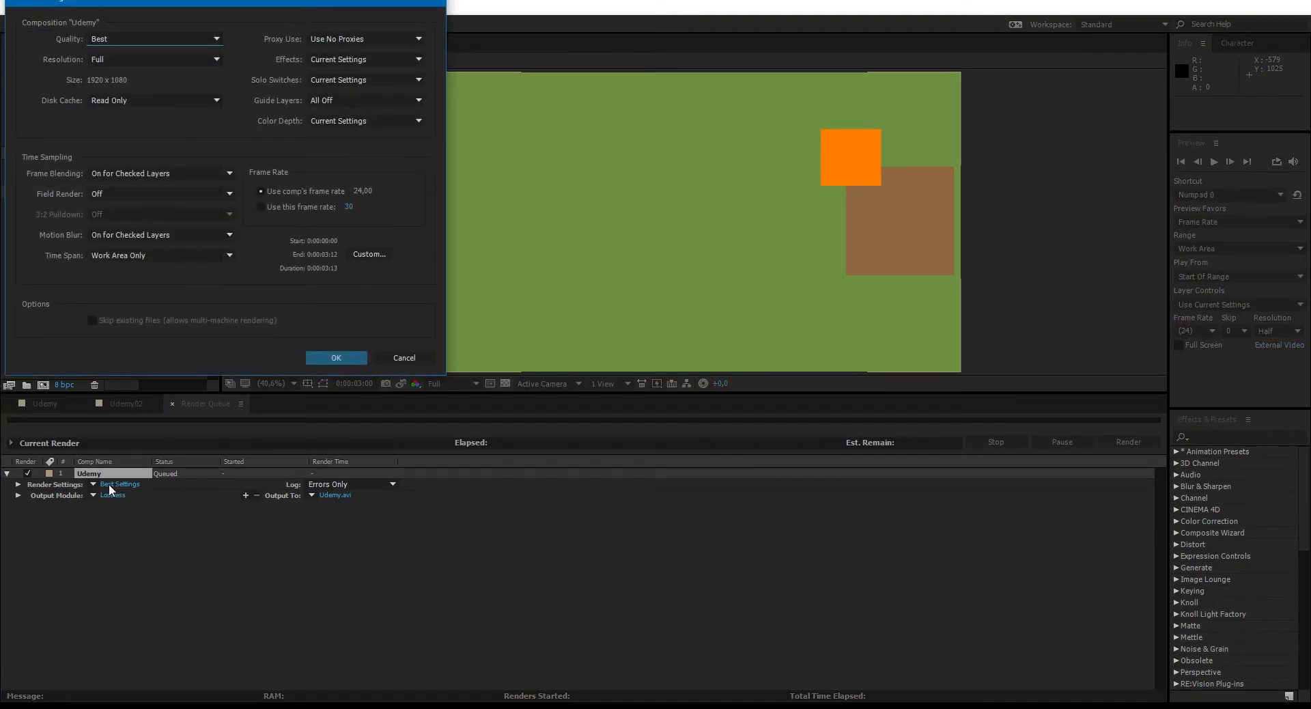
drag(139, 1, 500, 116)
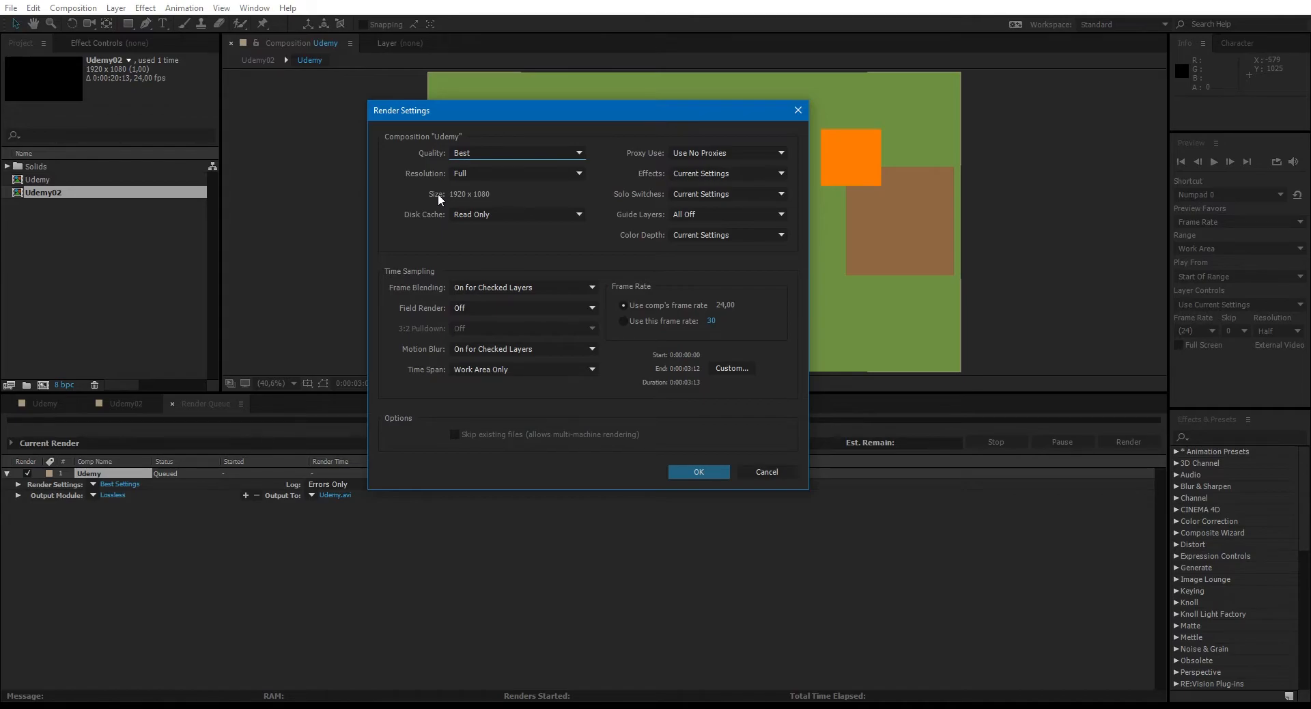
click(493, 152)
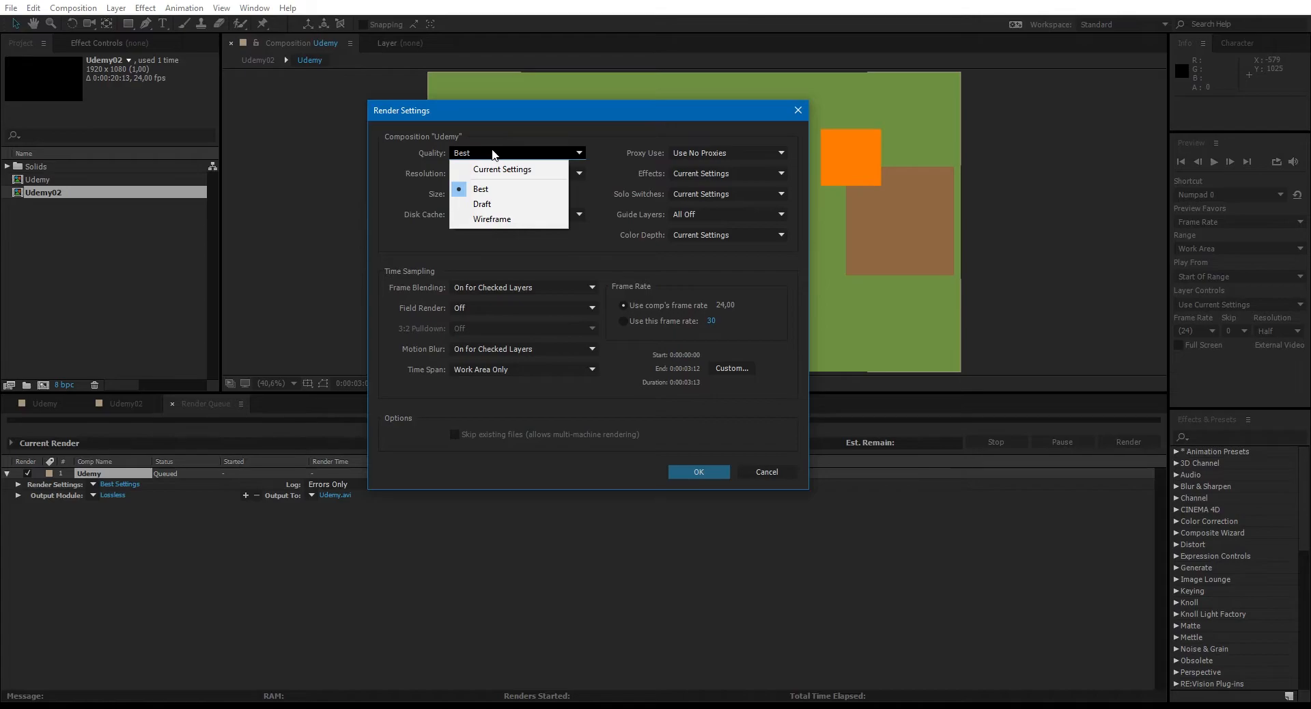
click(486, 189)
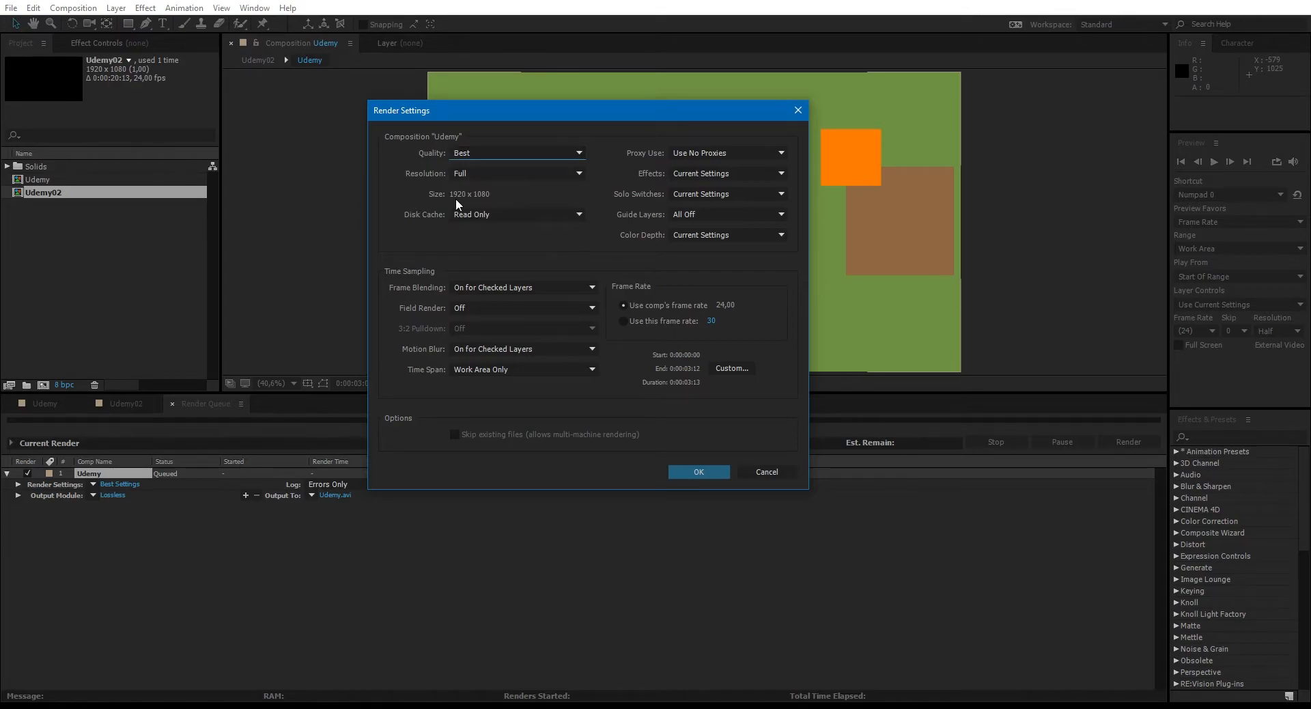
- Set the render resolution to Quarter, check the disk cache choices and accept the render settings
click(521, 178)
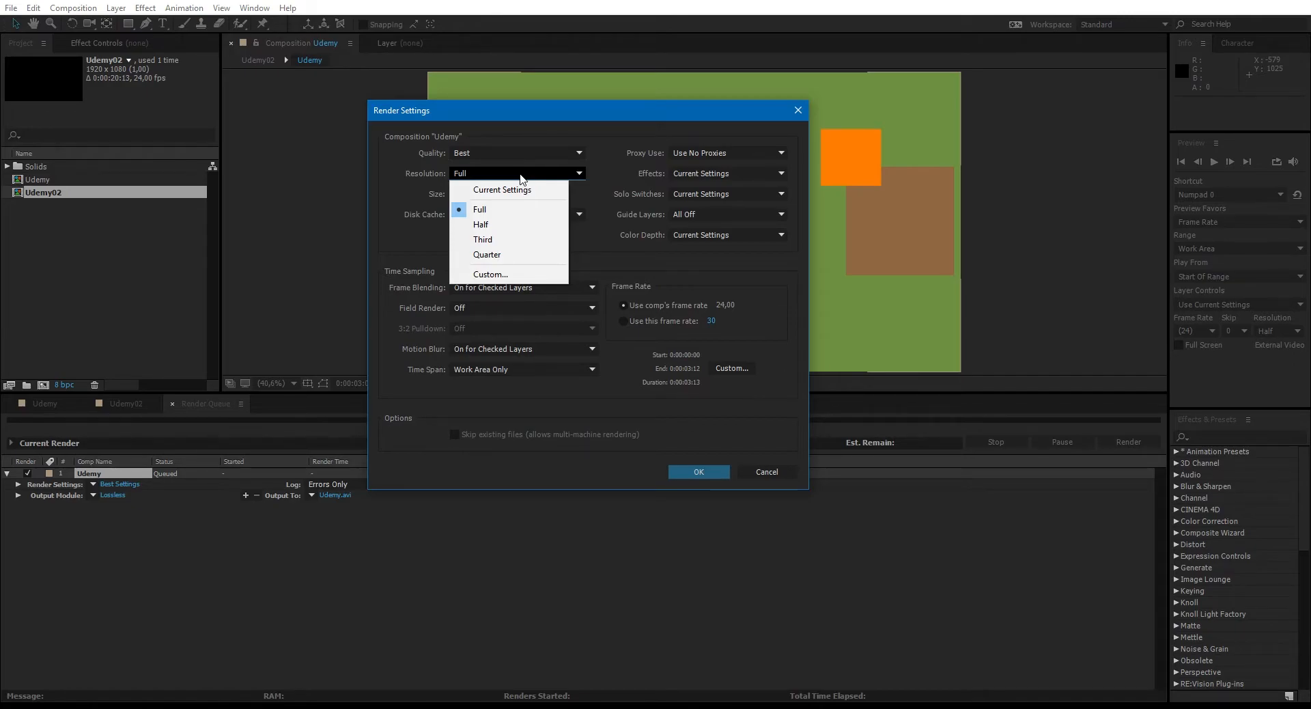
click(508, 239)
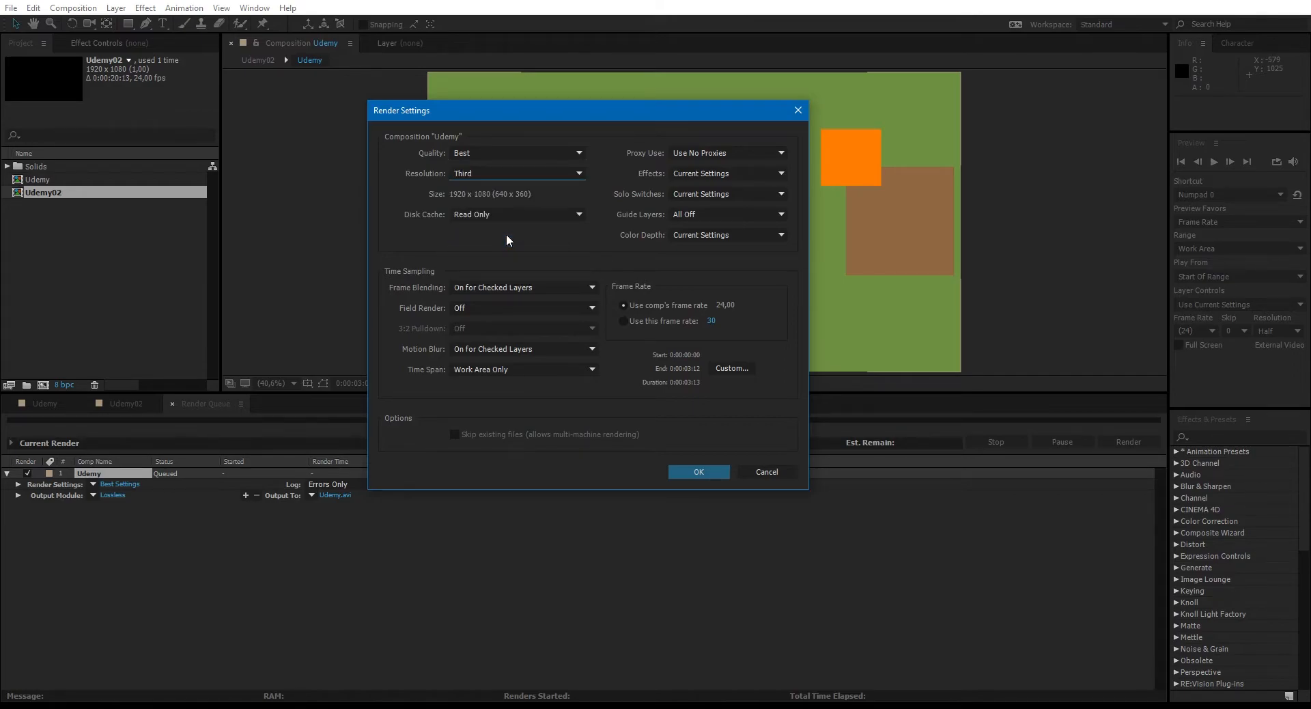
click(522, 175)
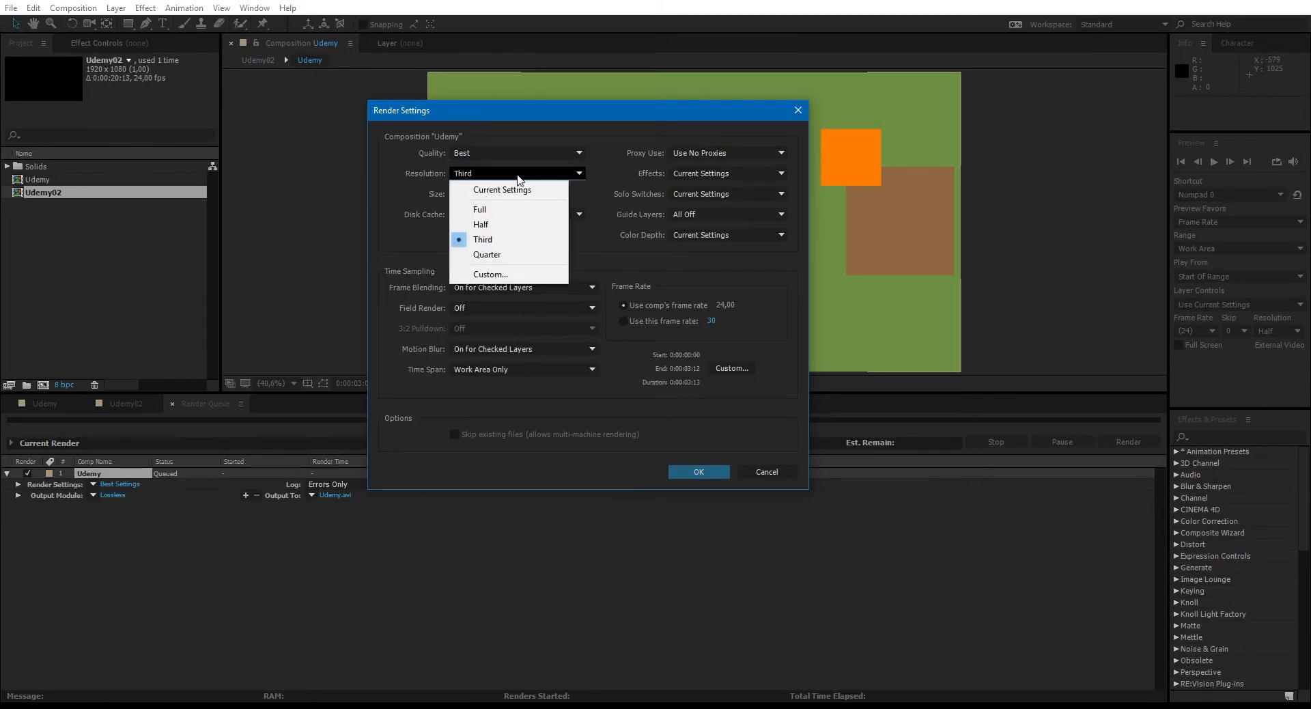
click(532, 257)
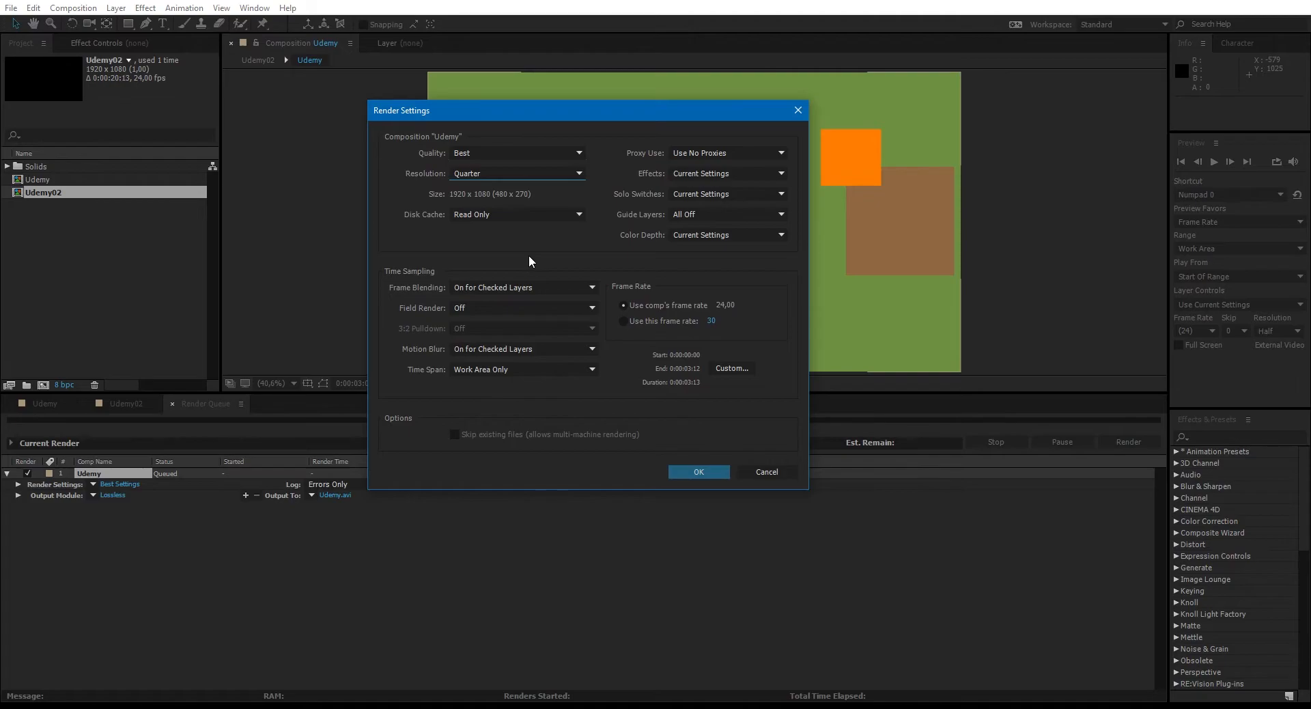
click(538, 215)
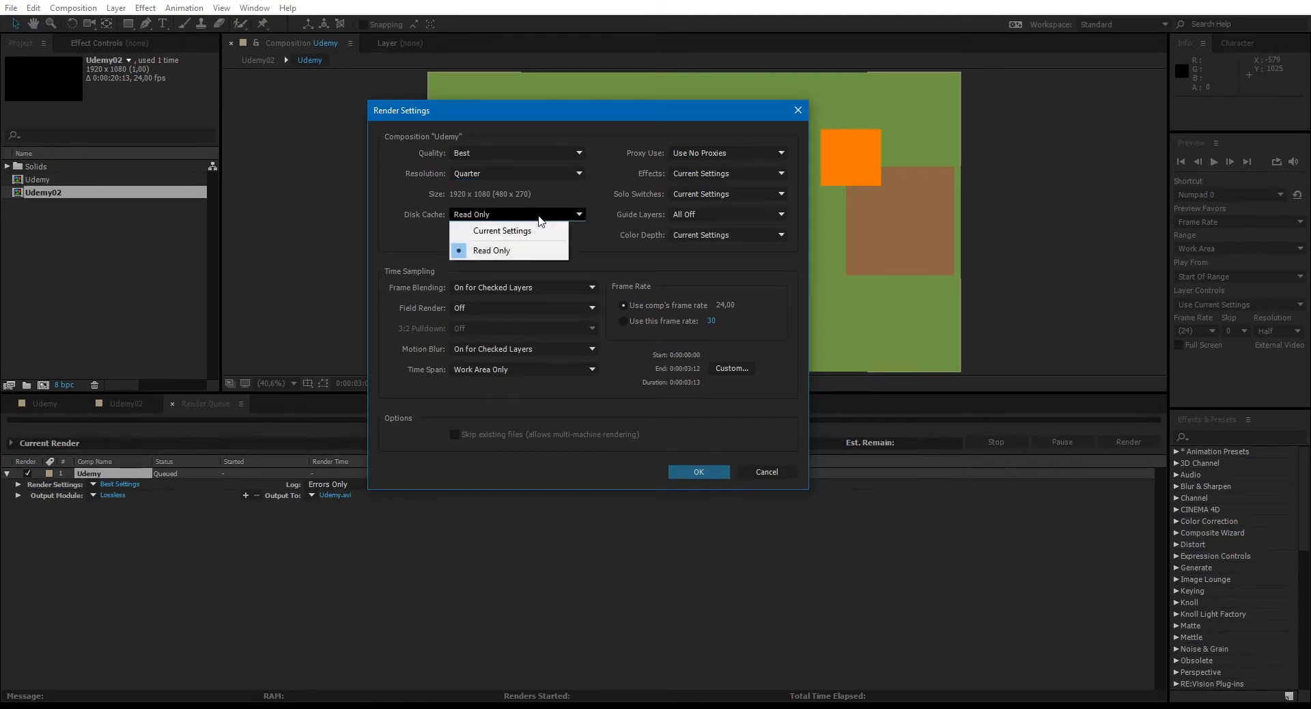
click(599, 242)
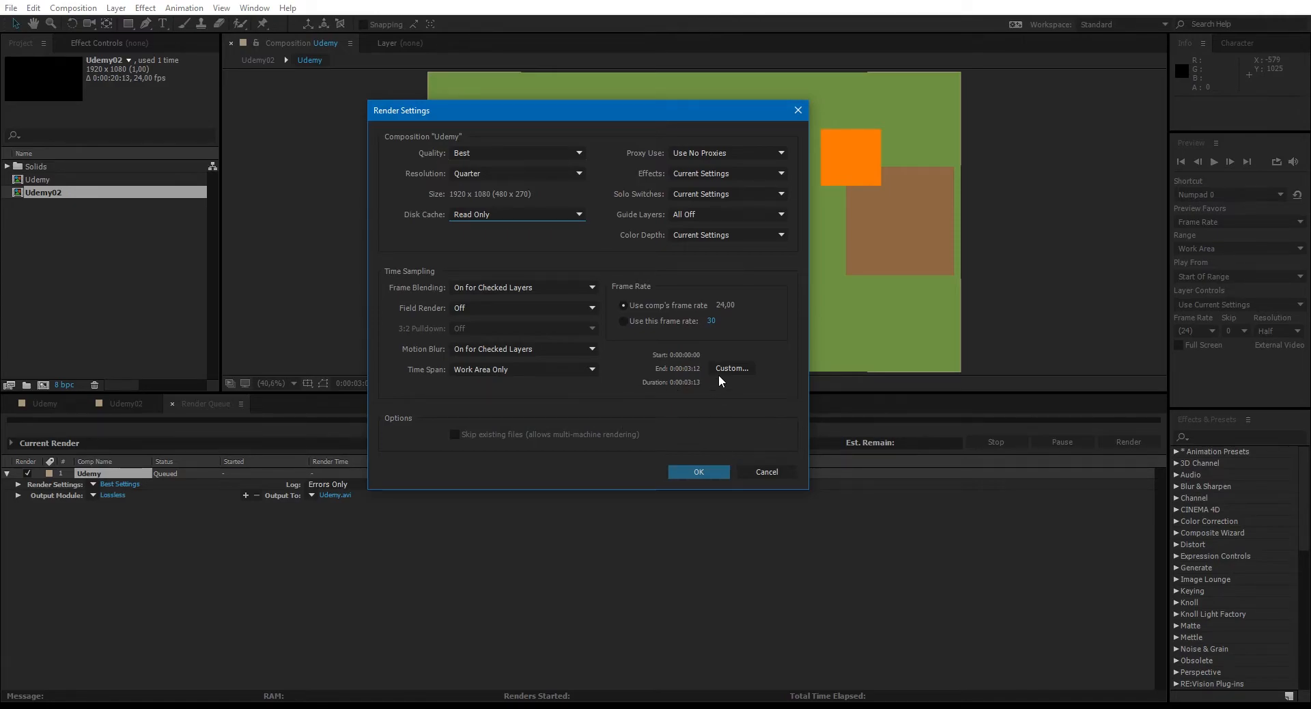
click(706, 471)
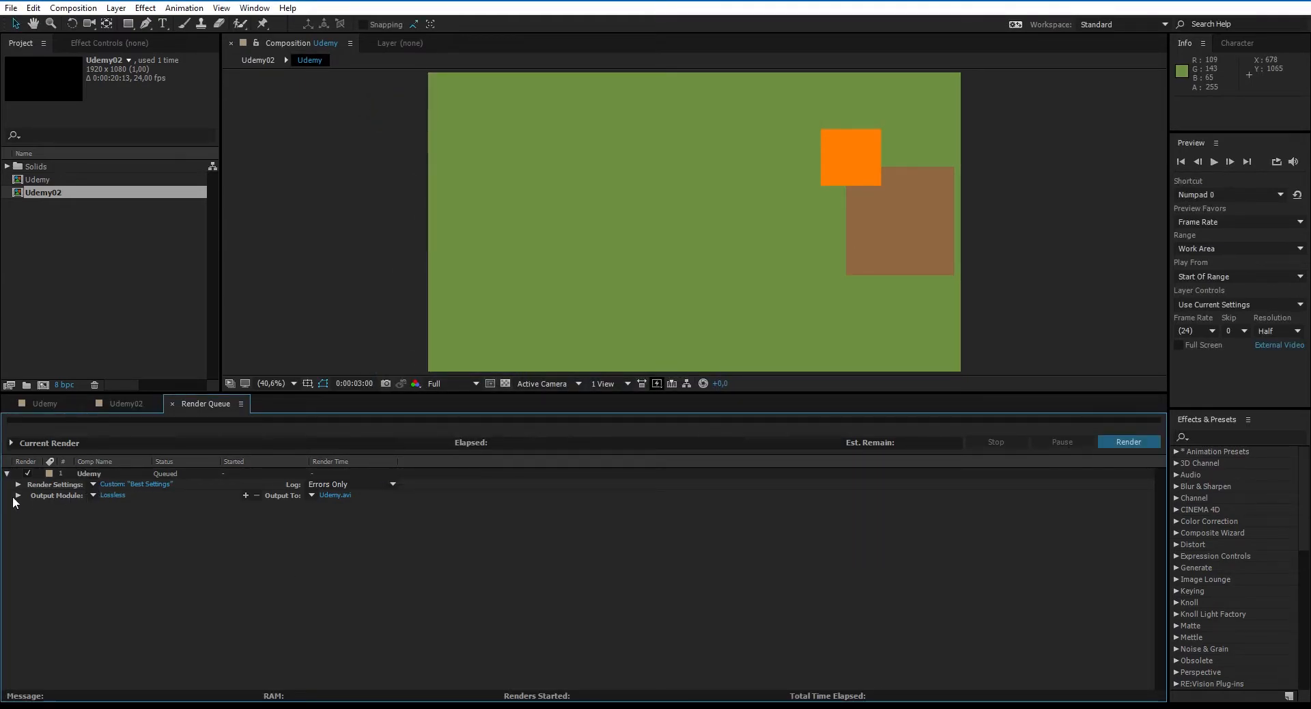
- Open the output module settings for the Udemy render and set the video channels to RGB + Alpha
click(119, 494)
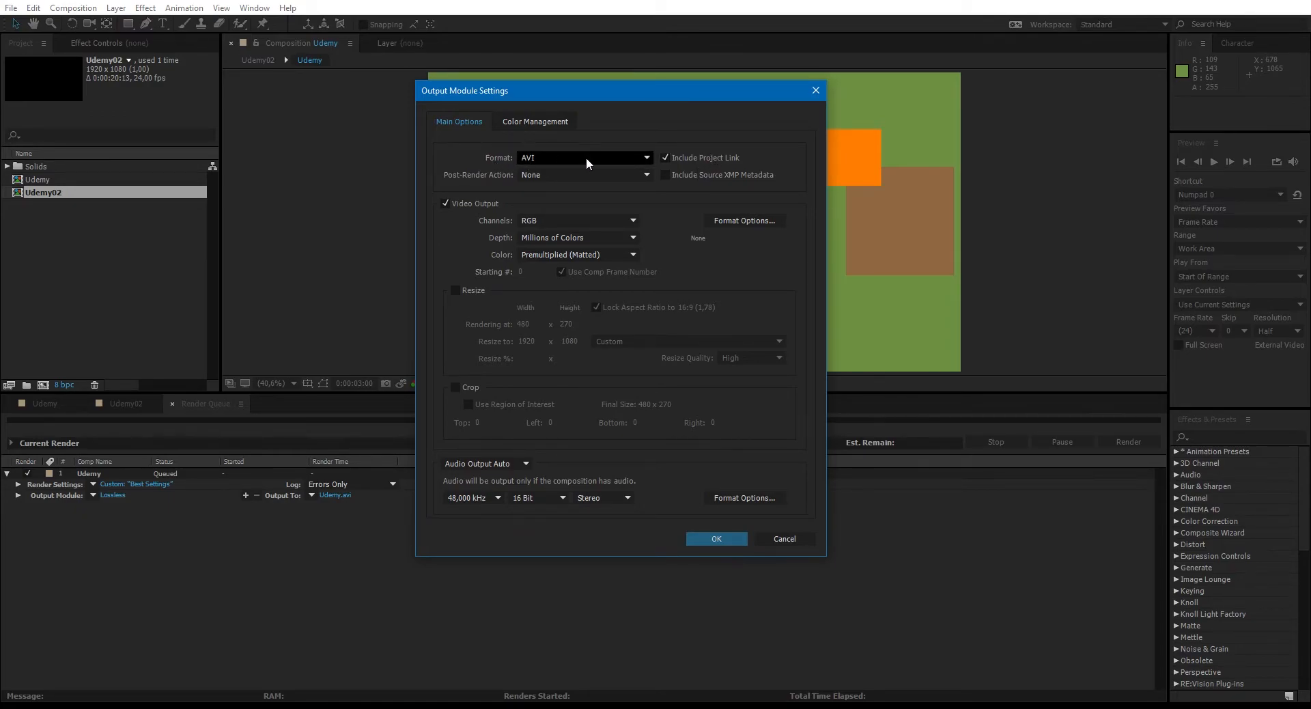
click(620, 157)
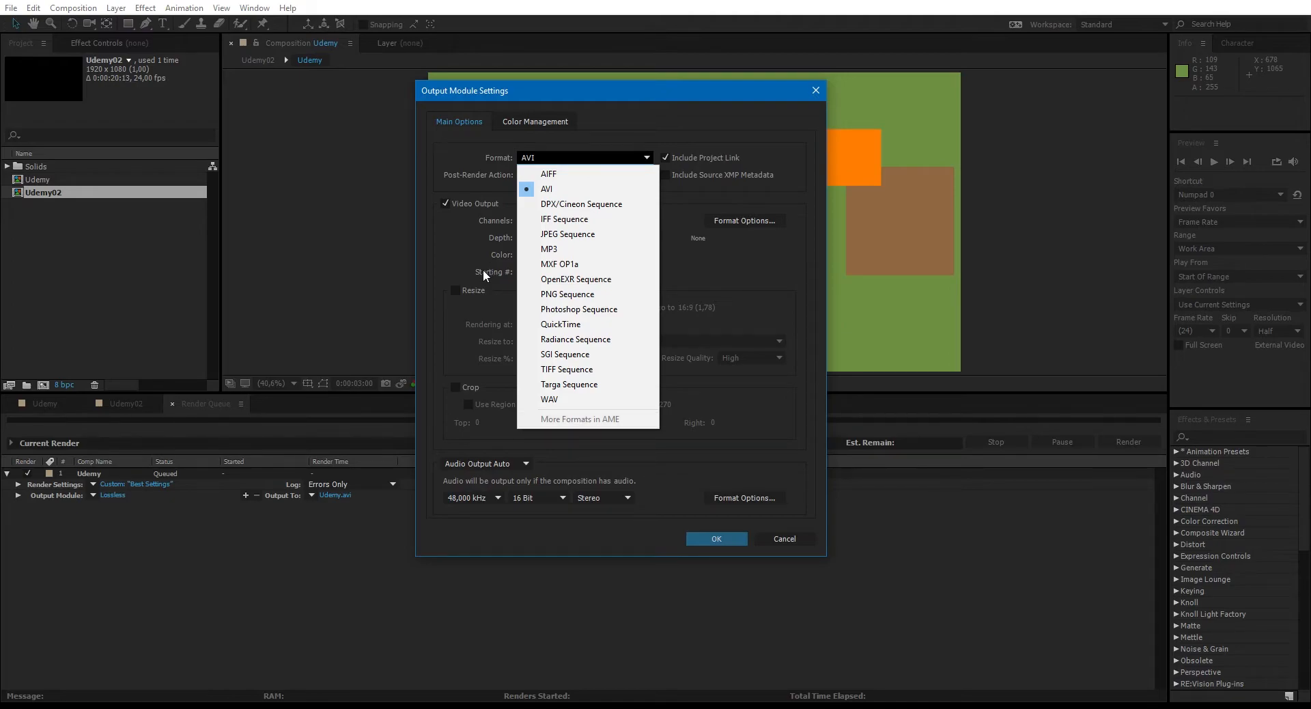
click(464, 262)
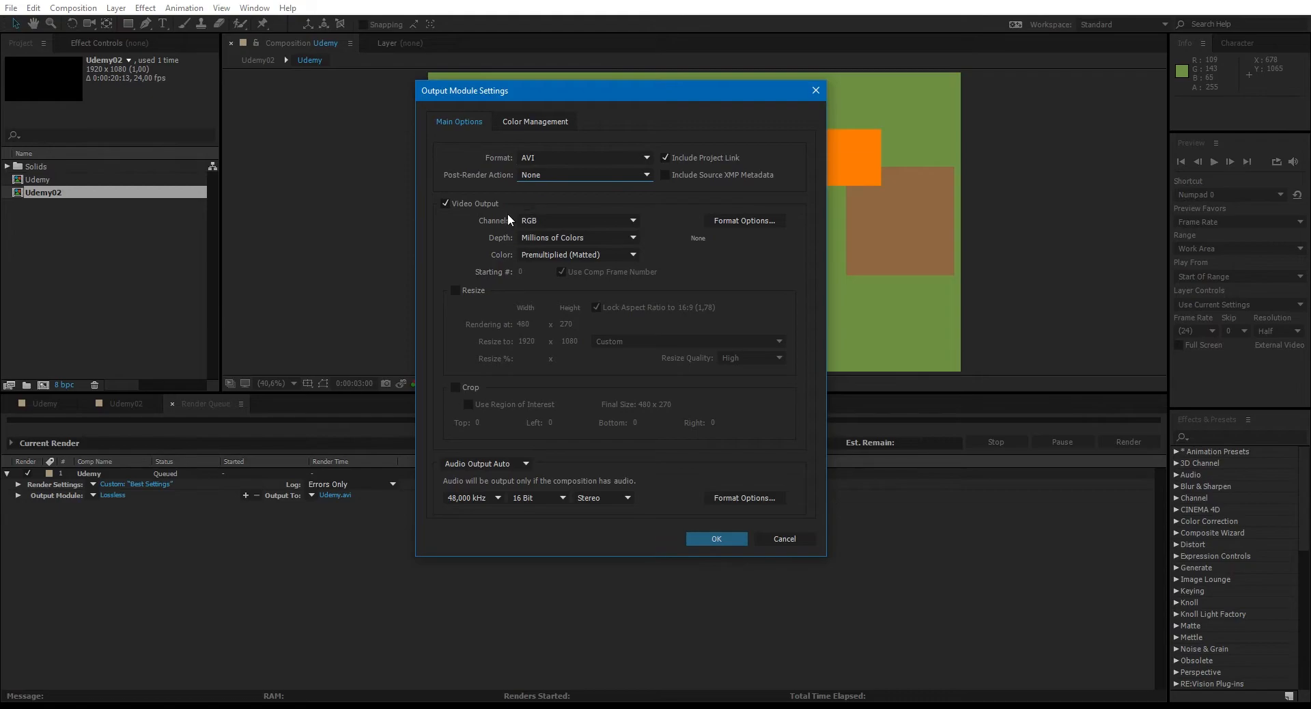
click(553, 220)
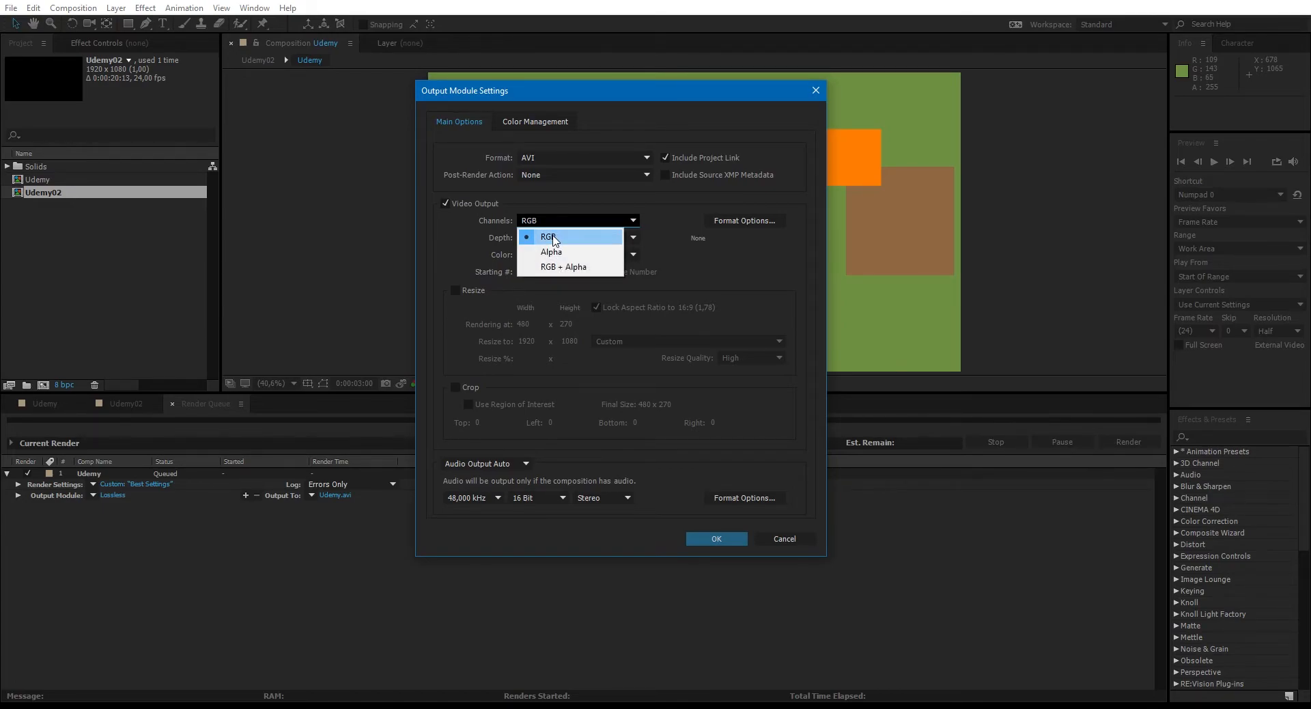
click(570, 268)
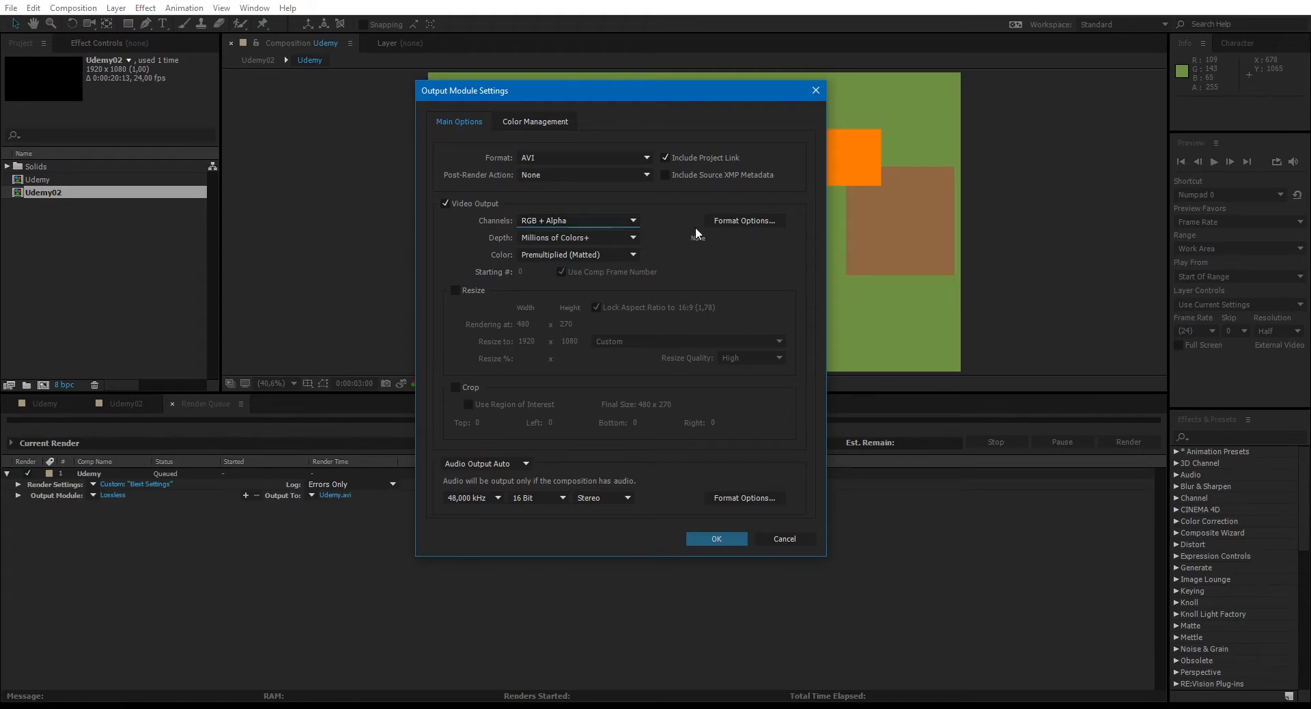
drag(678, 89, 362, 95)
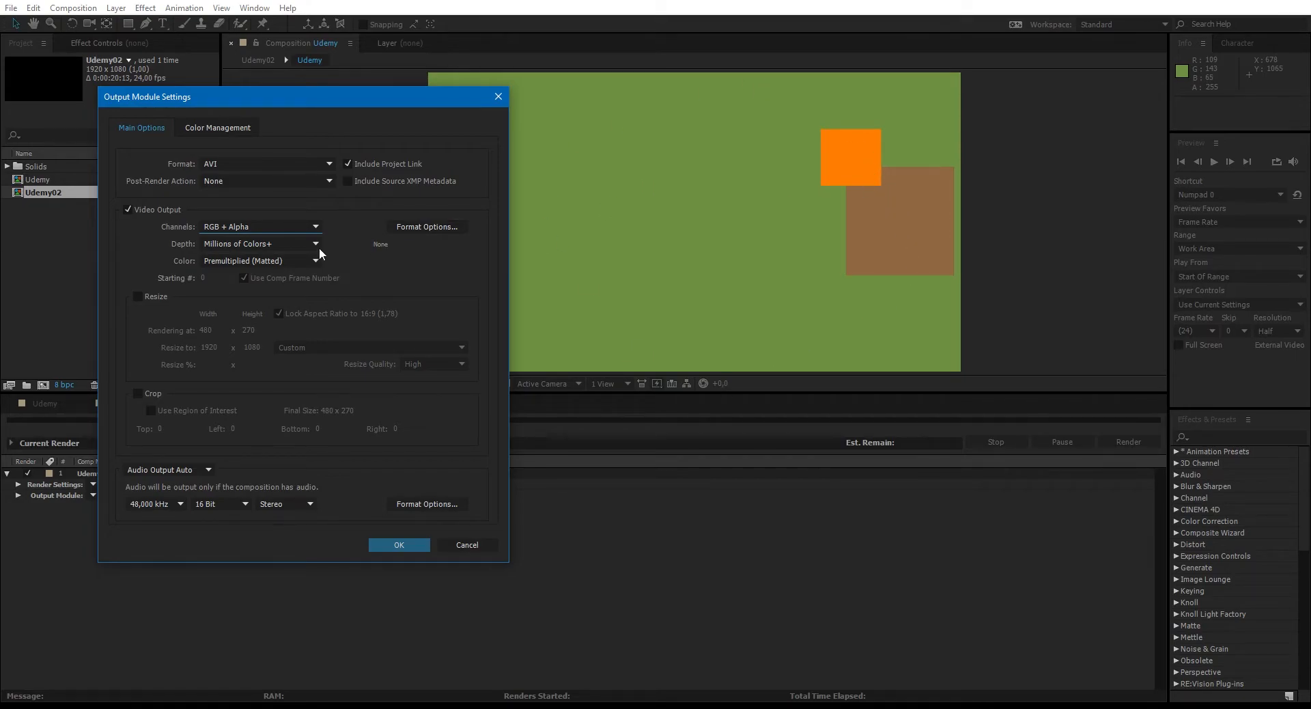
click(301, 227)
click(259, 243)
click(272, 225)
click(268, 273)
- Examine the video codecs offered for the AVI format and leave its options without changes
click(426, 229)
drag(289, 3, 780, 89)
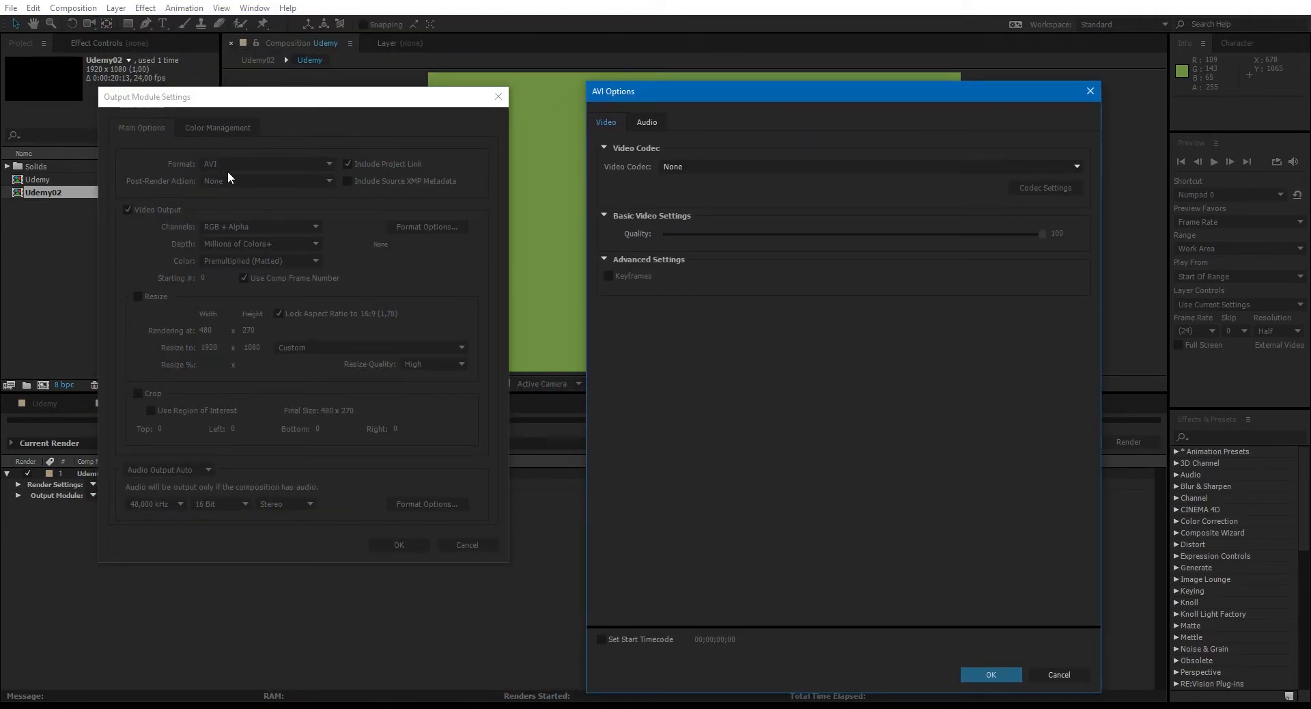
click(792, 170)
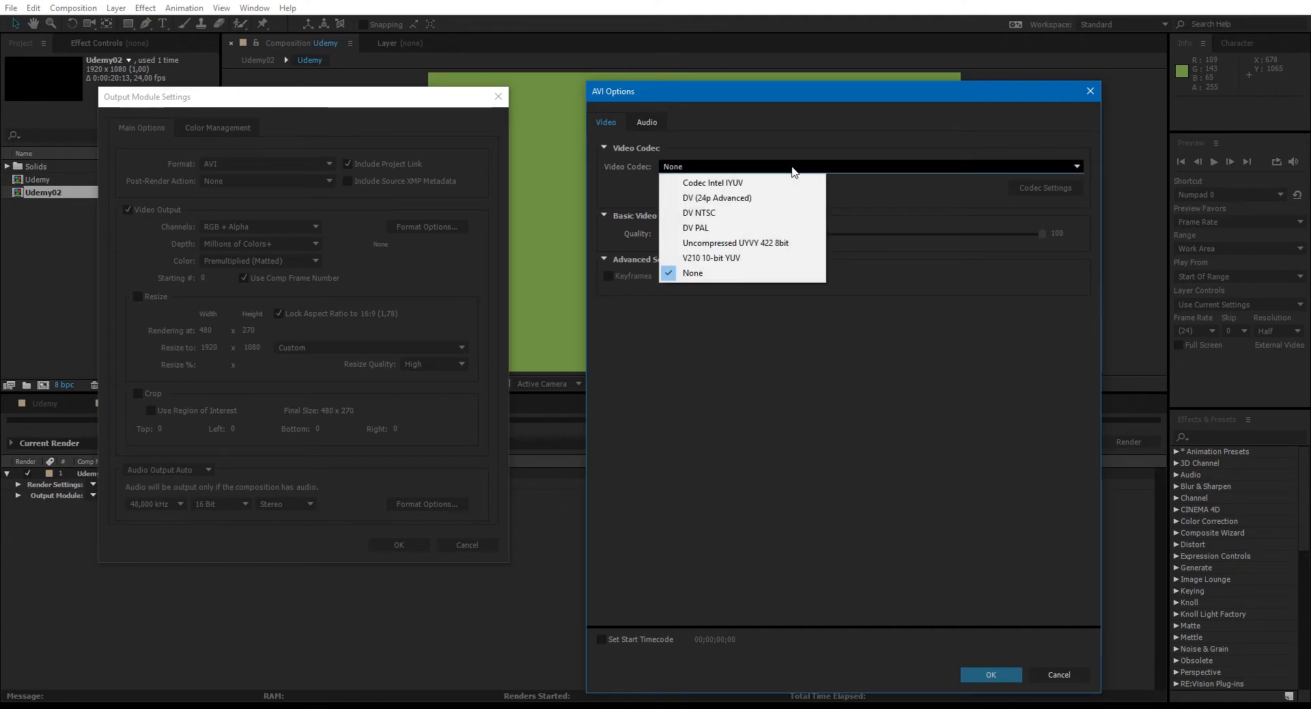
click(862, 198)
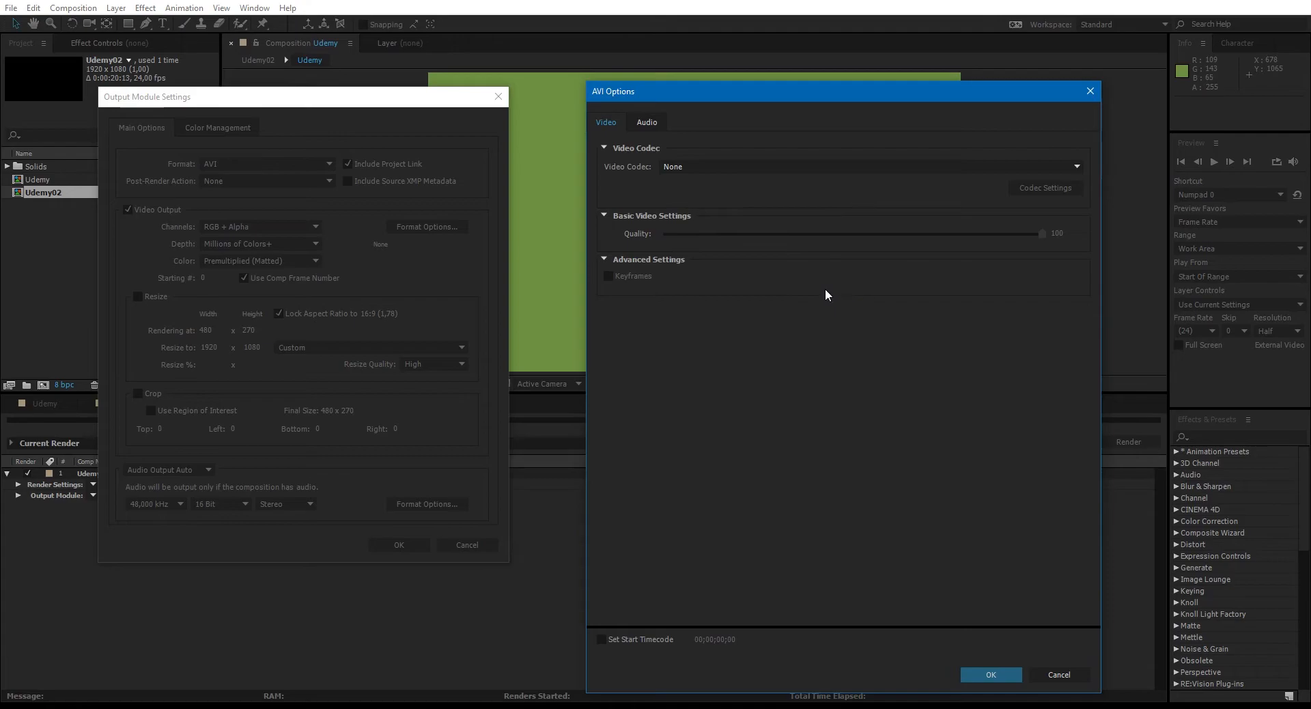
click(1090, 92)
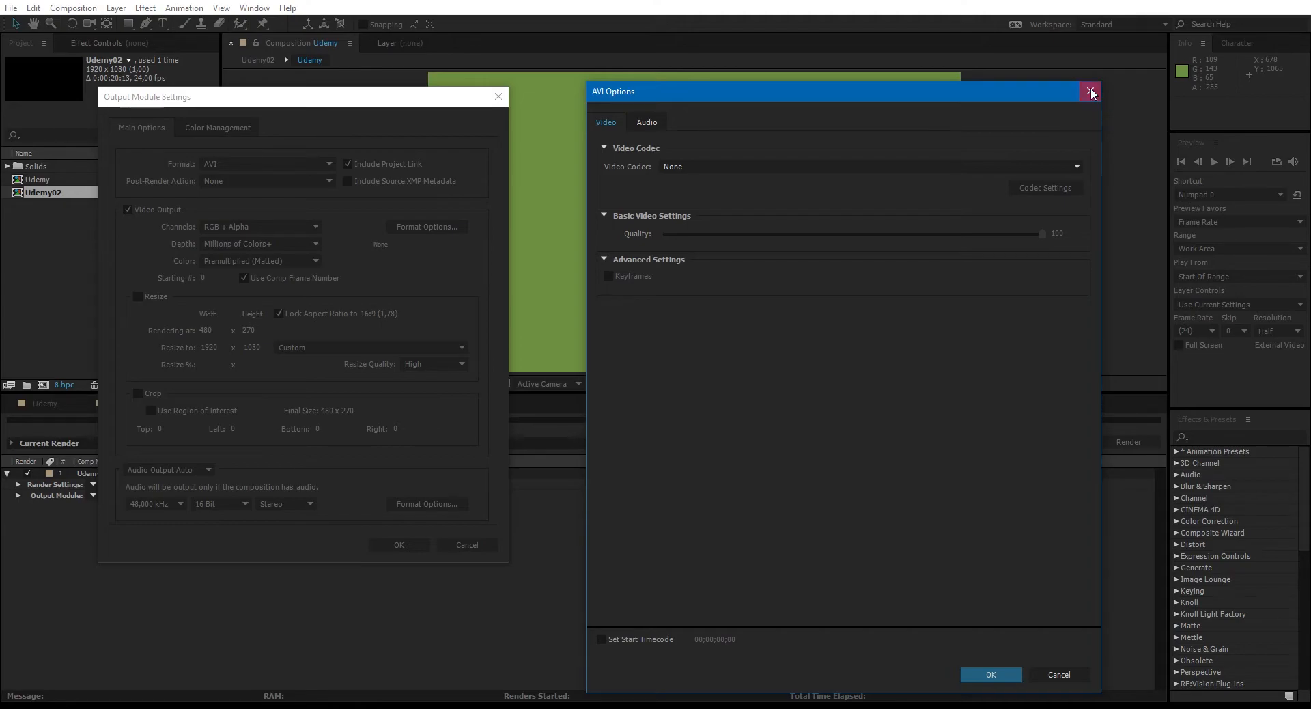
- Switch the output format to QuickTime and set its video codec to H.264
click(282, 164)
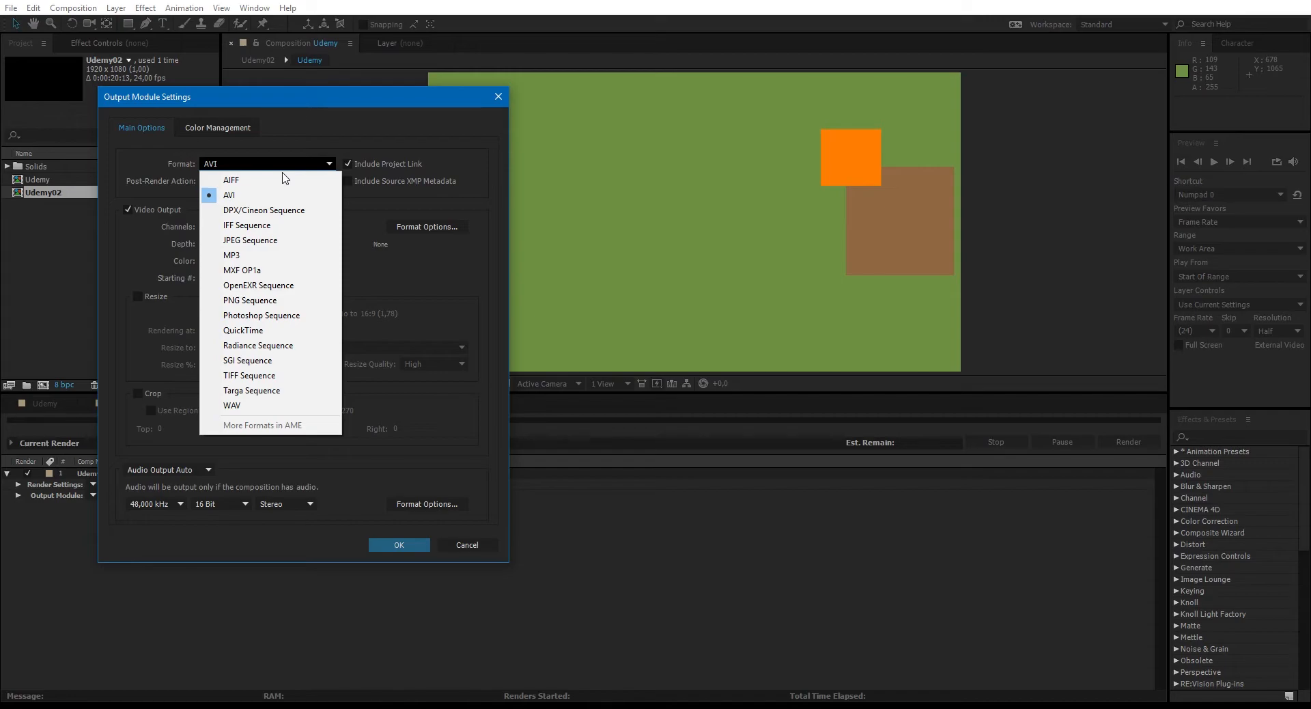
click(270, 331)
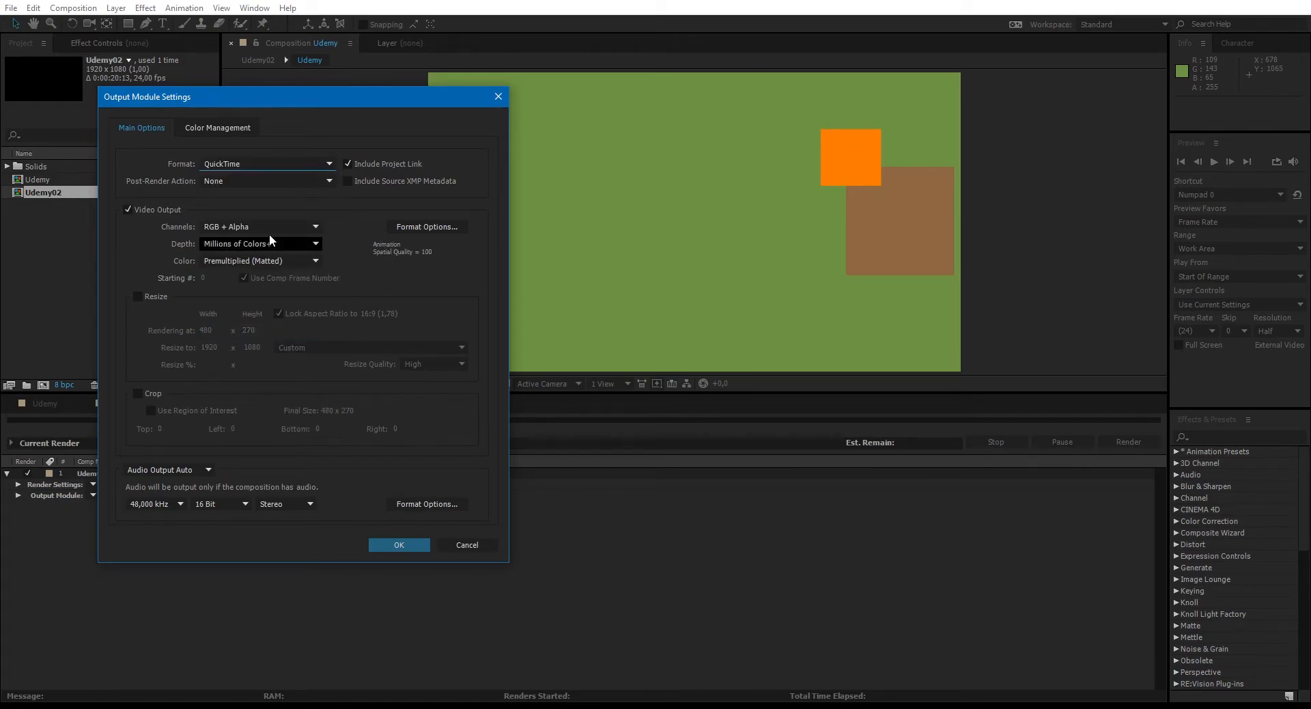
click(437, 227)
click(772, 165)
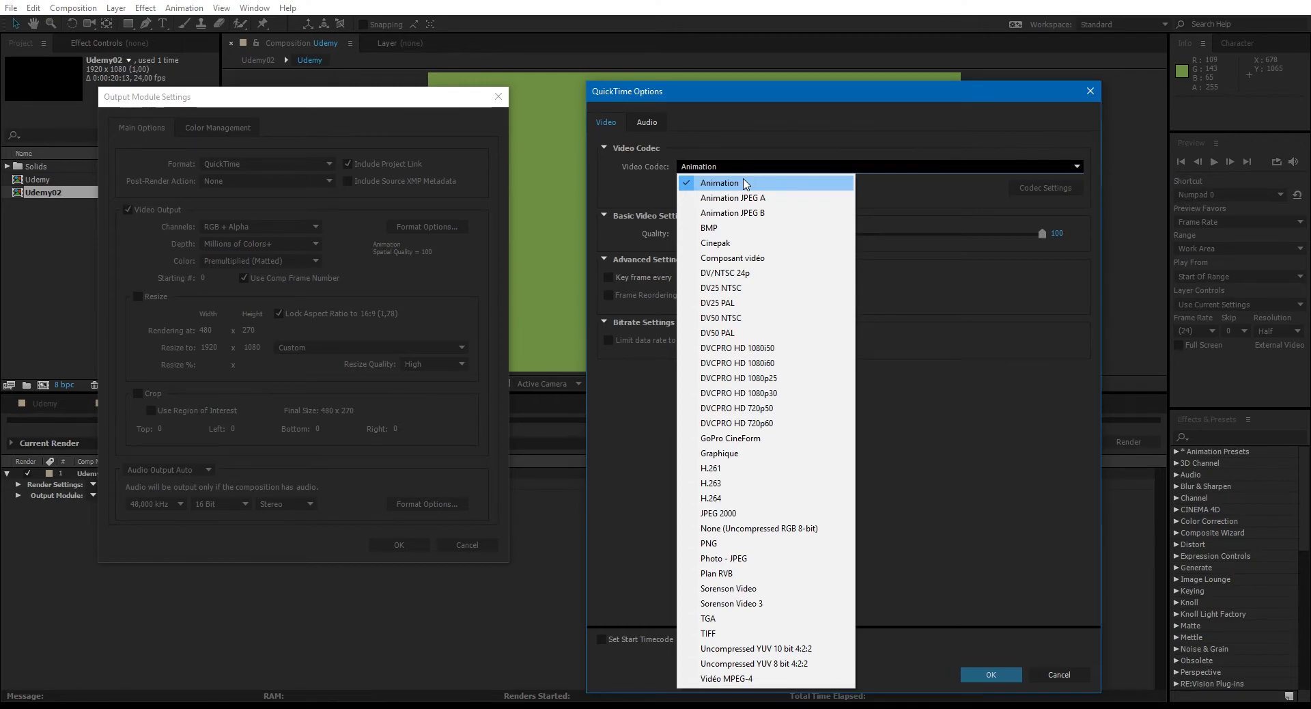
click(783, 498)
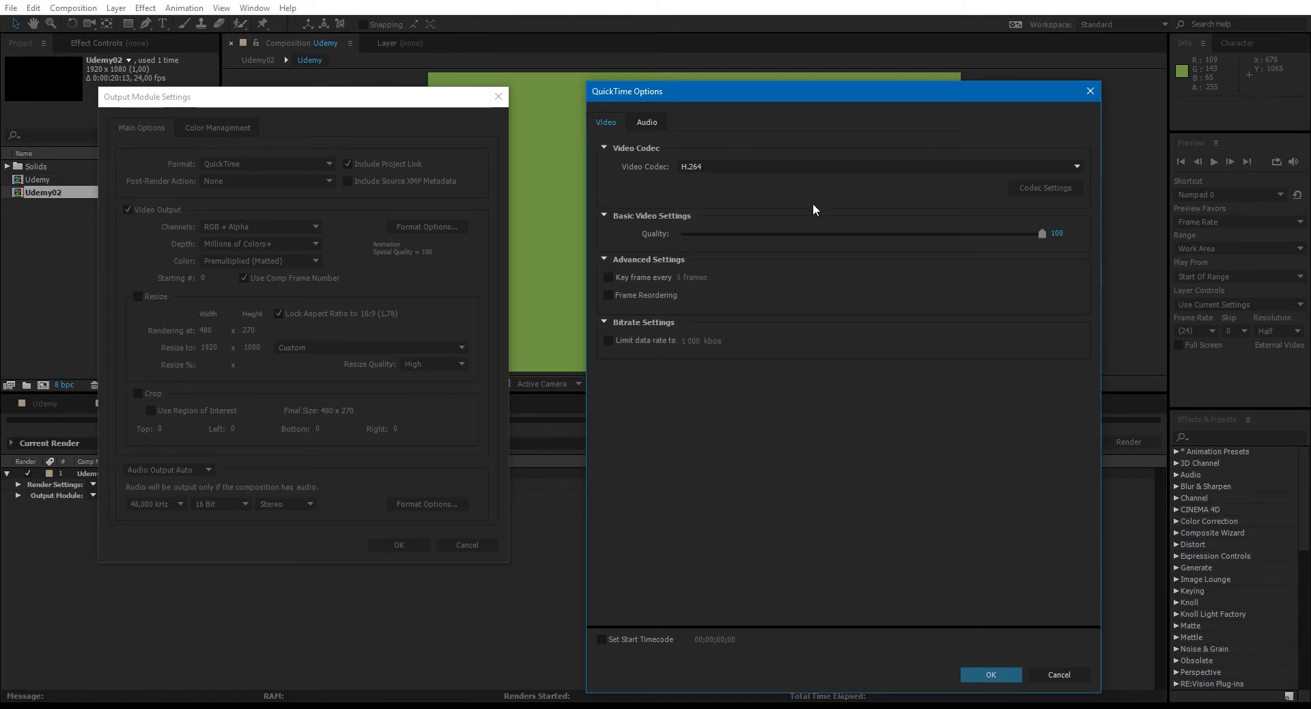
click(811, 166)
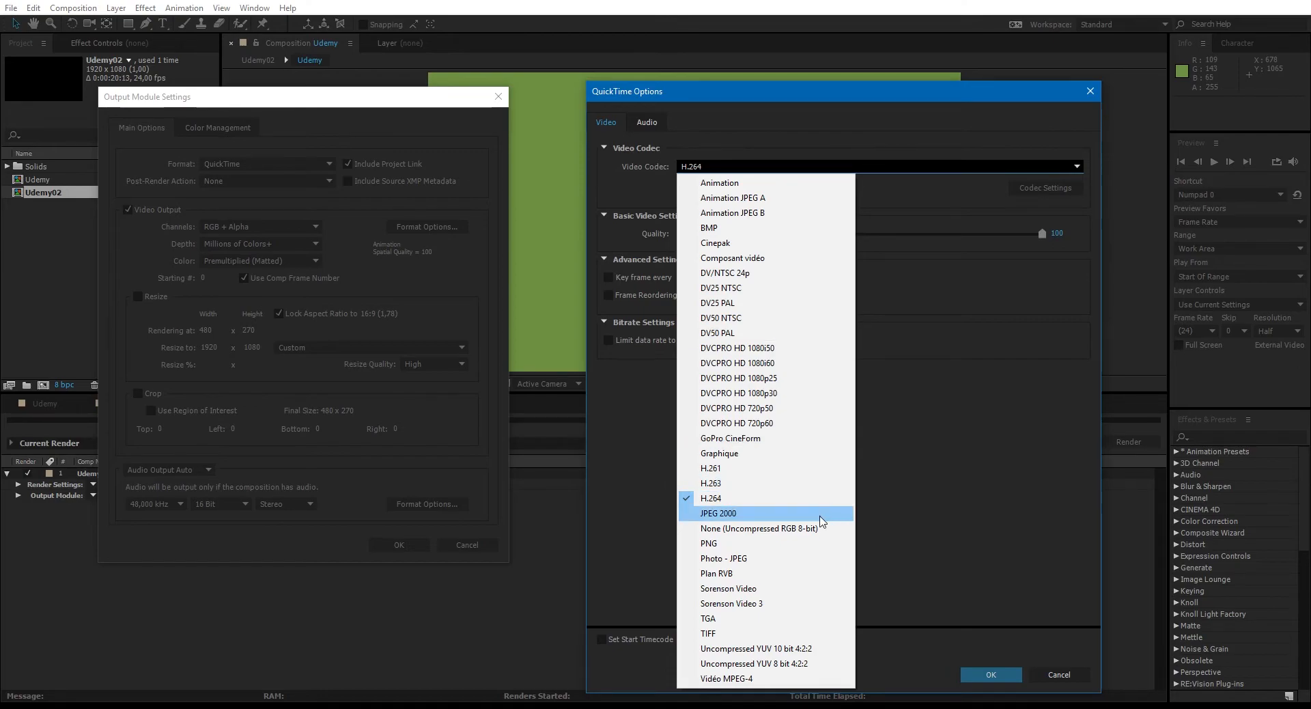
click(817, 533)
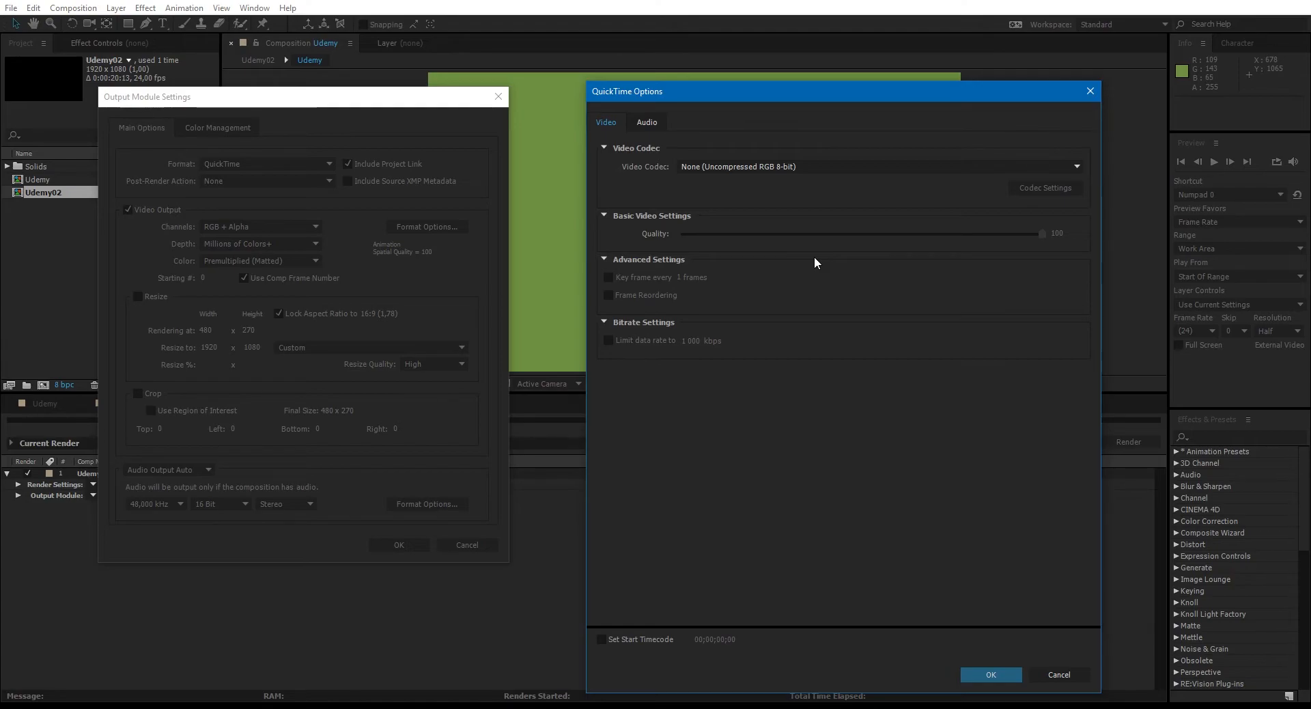
click(793, 164)
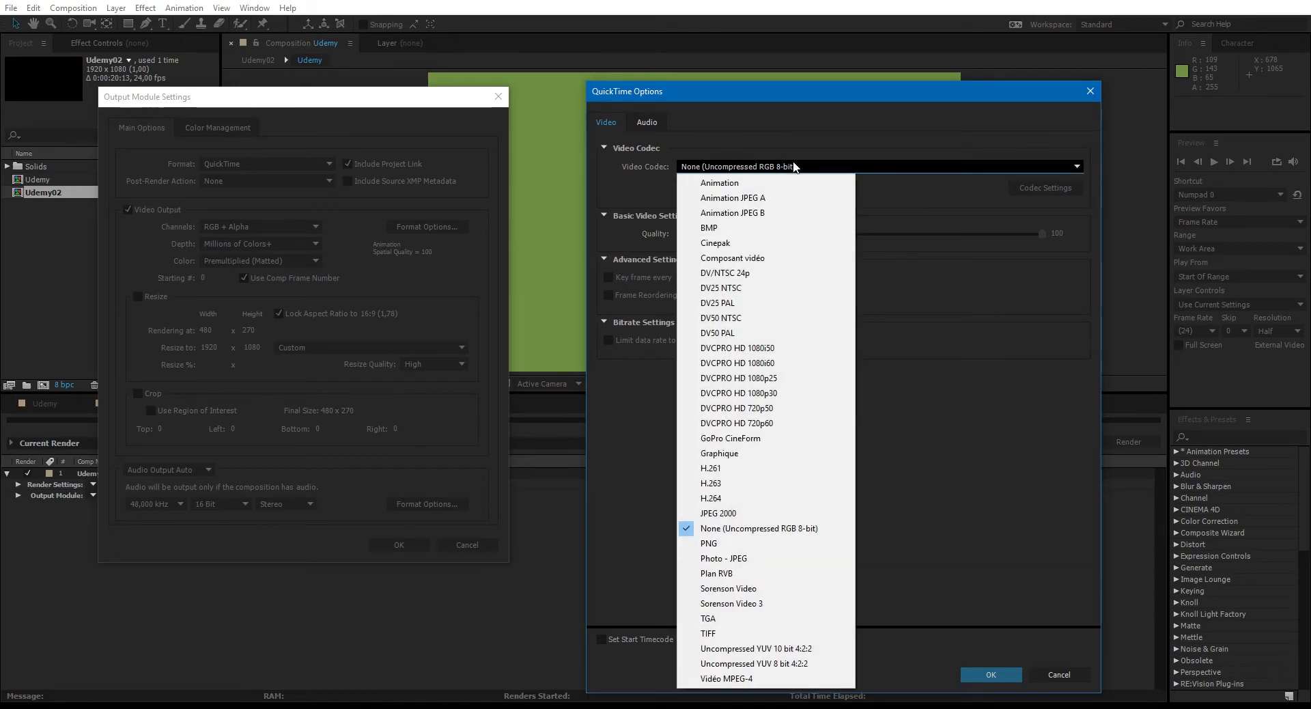
click(770, 498)
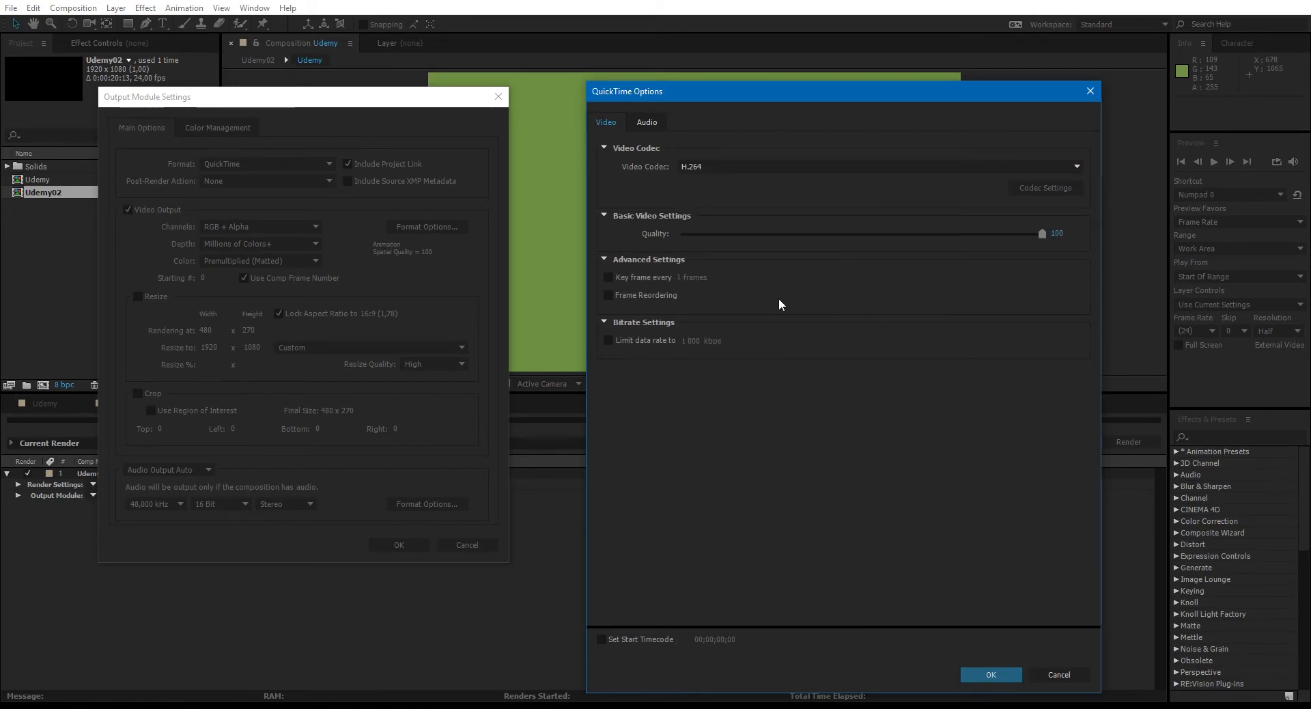
click(983, 678)
- Try the Off and On options for the audio output in the output module settings
drag(298, 100, 561, 98)
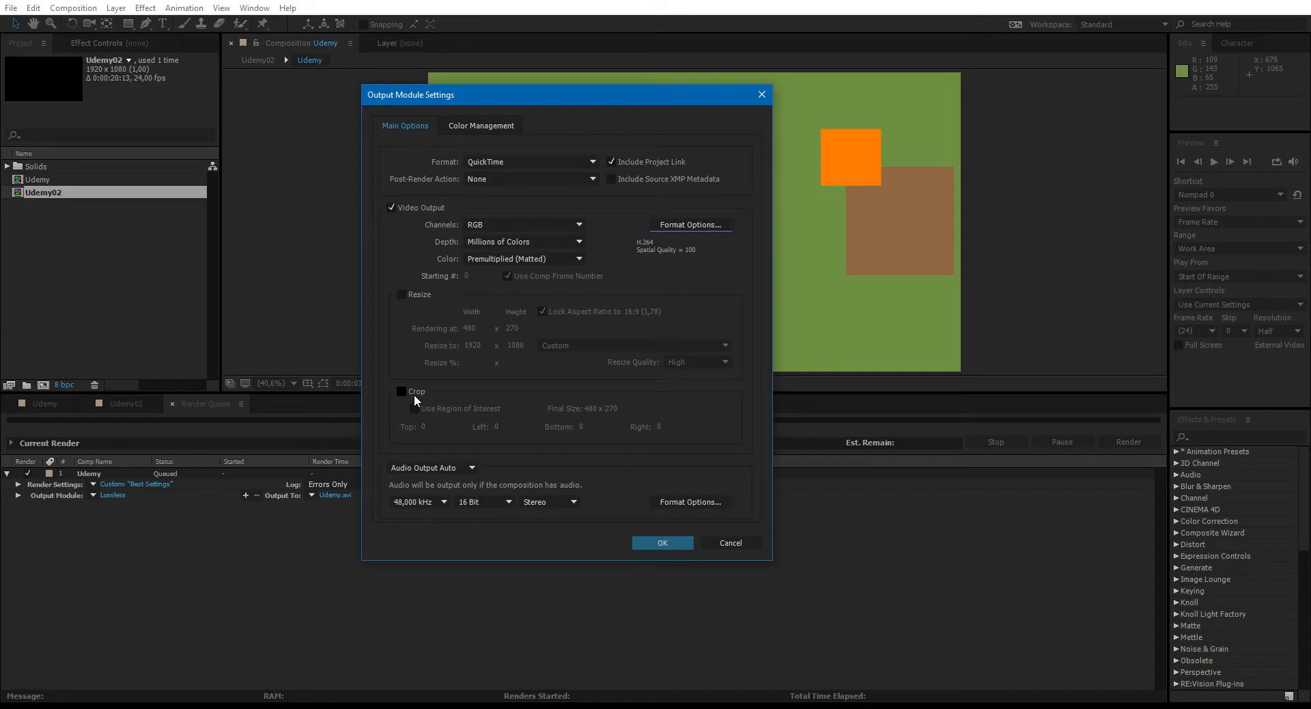
click(442, 467)
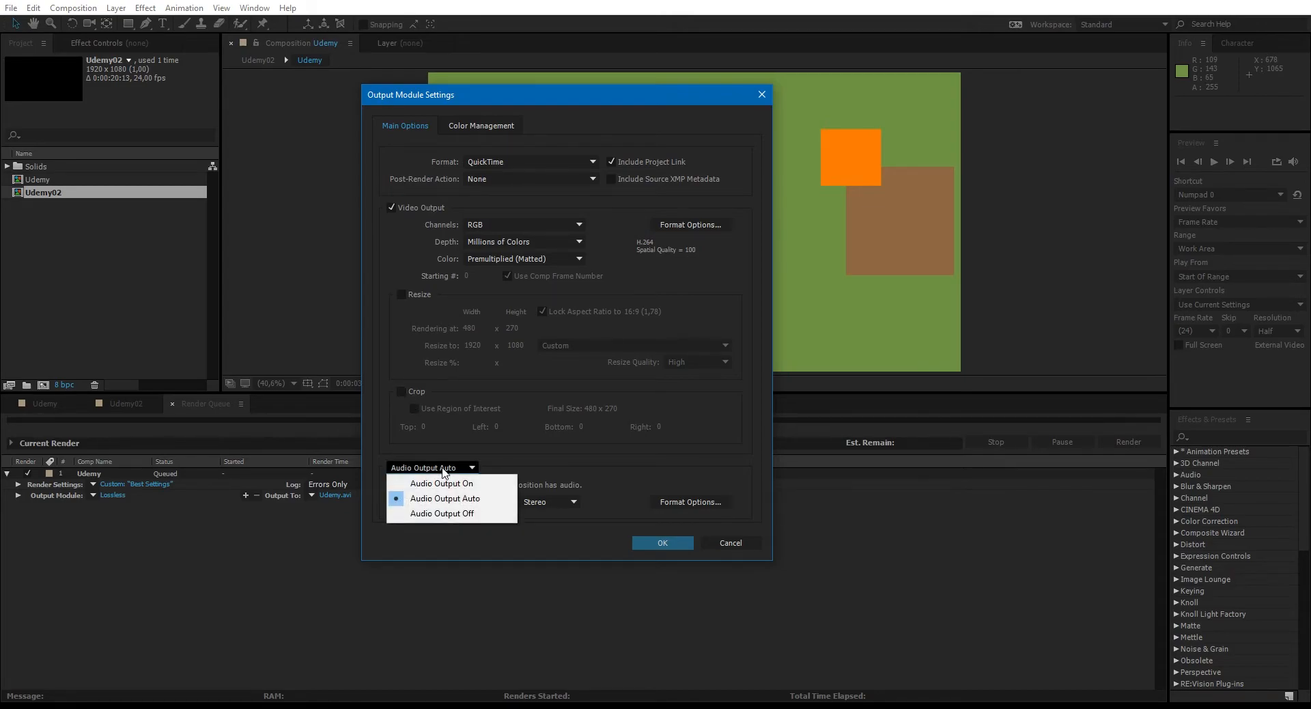
click(442, 513)
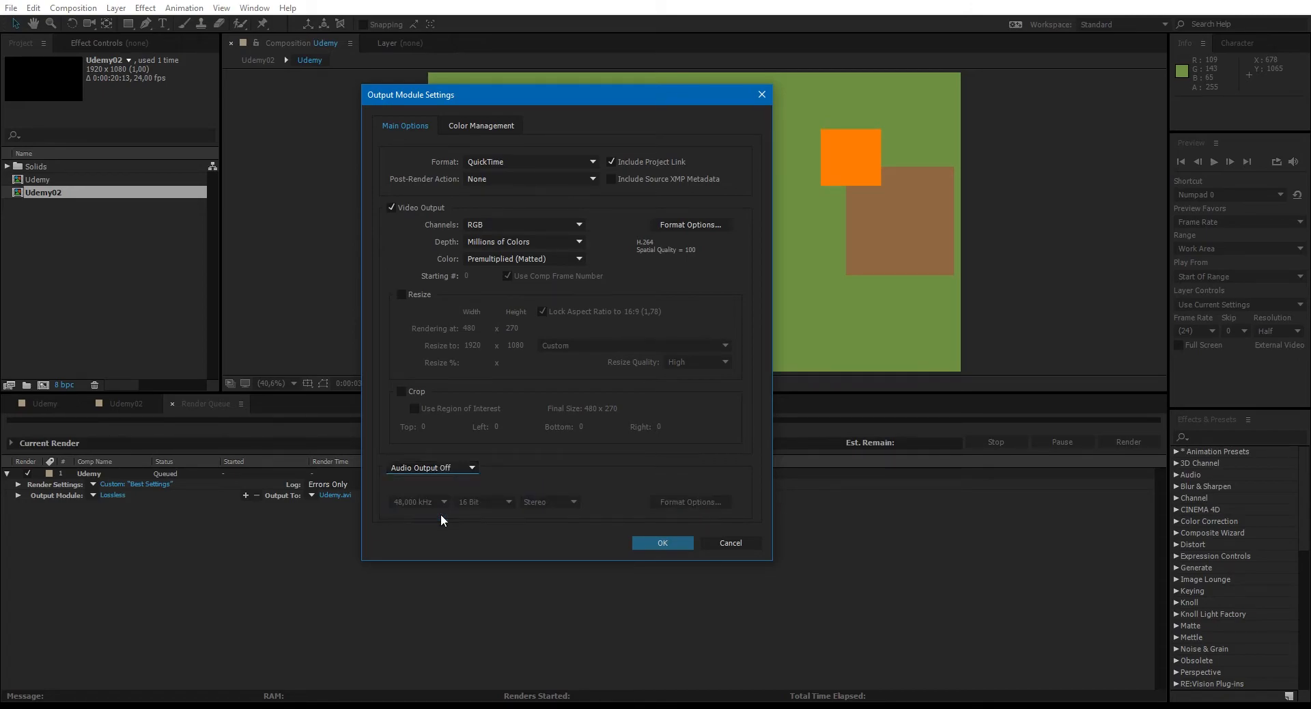
click(435, 465)
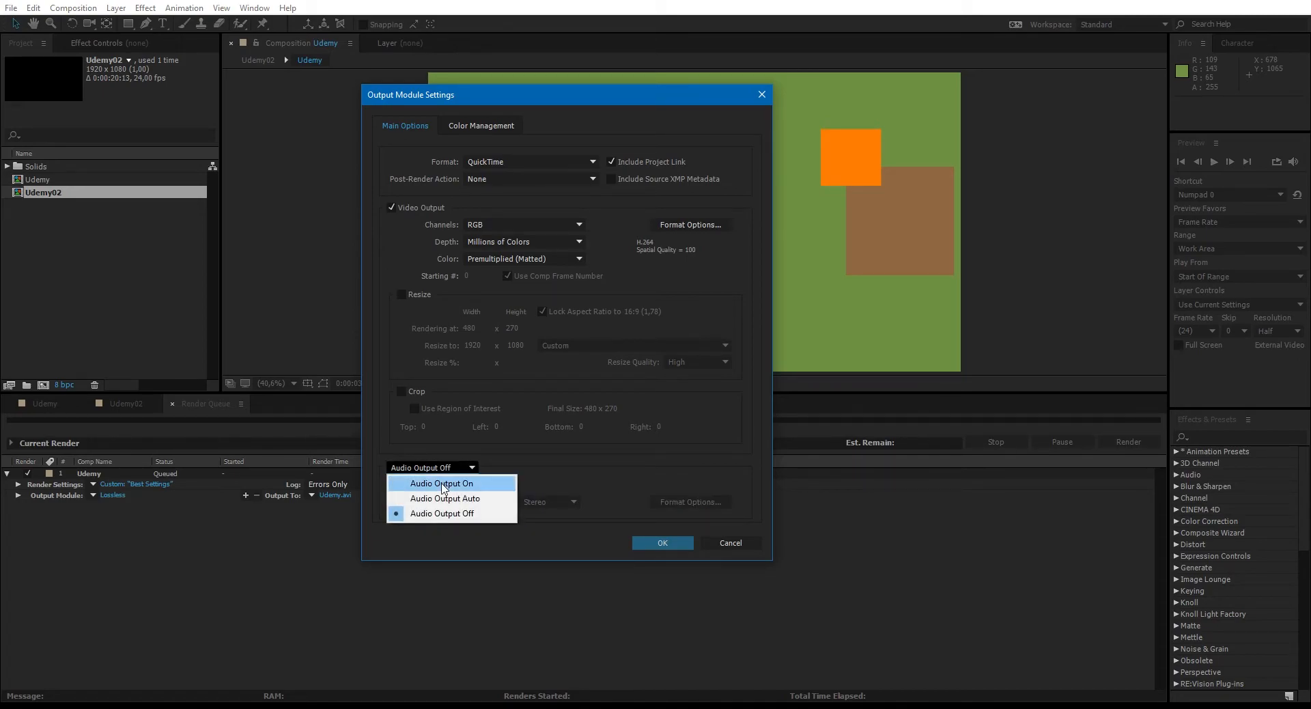
click(437, 483)
- Examine the sample rate, channel and bit depth choices for the audio output without changing them
click(437, 501)
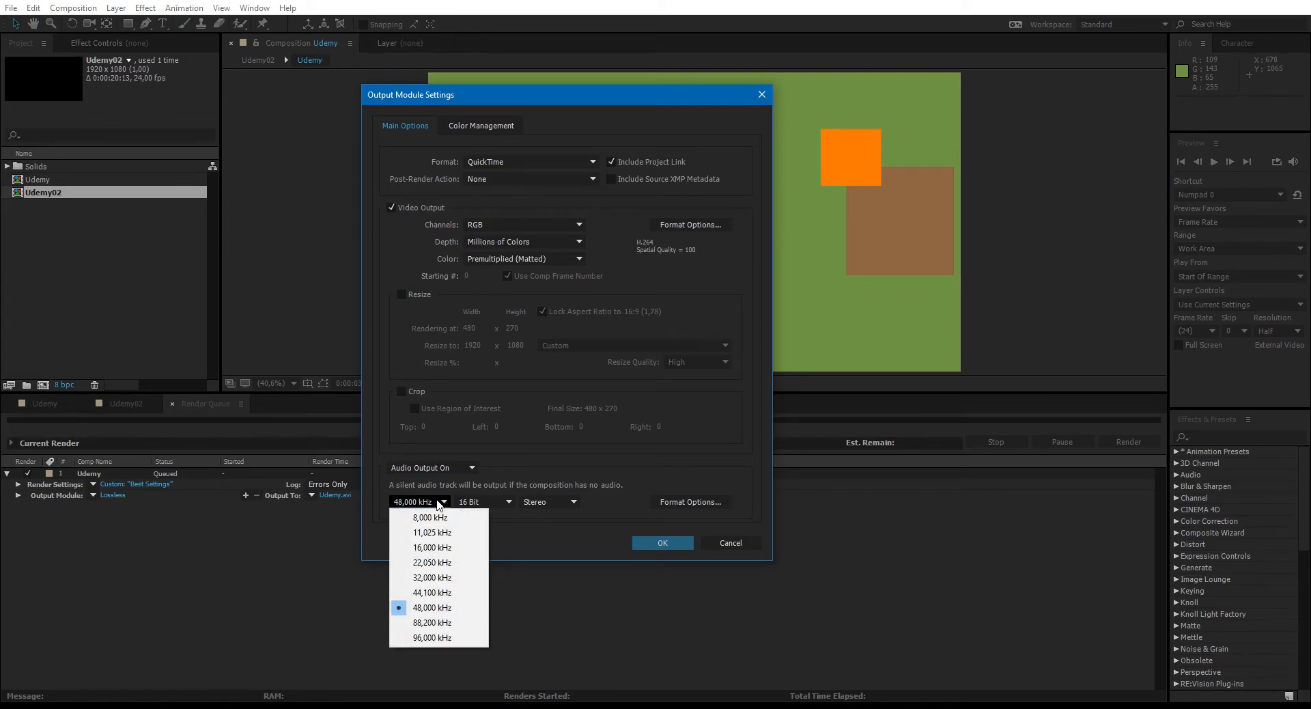
click(578, 506)
click(575, 502)
click(491, 500)
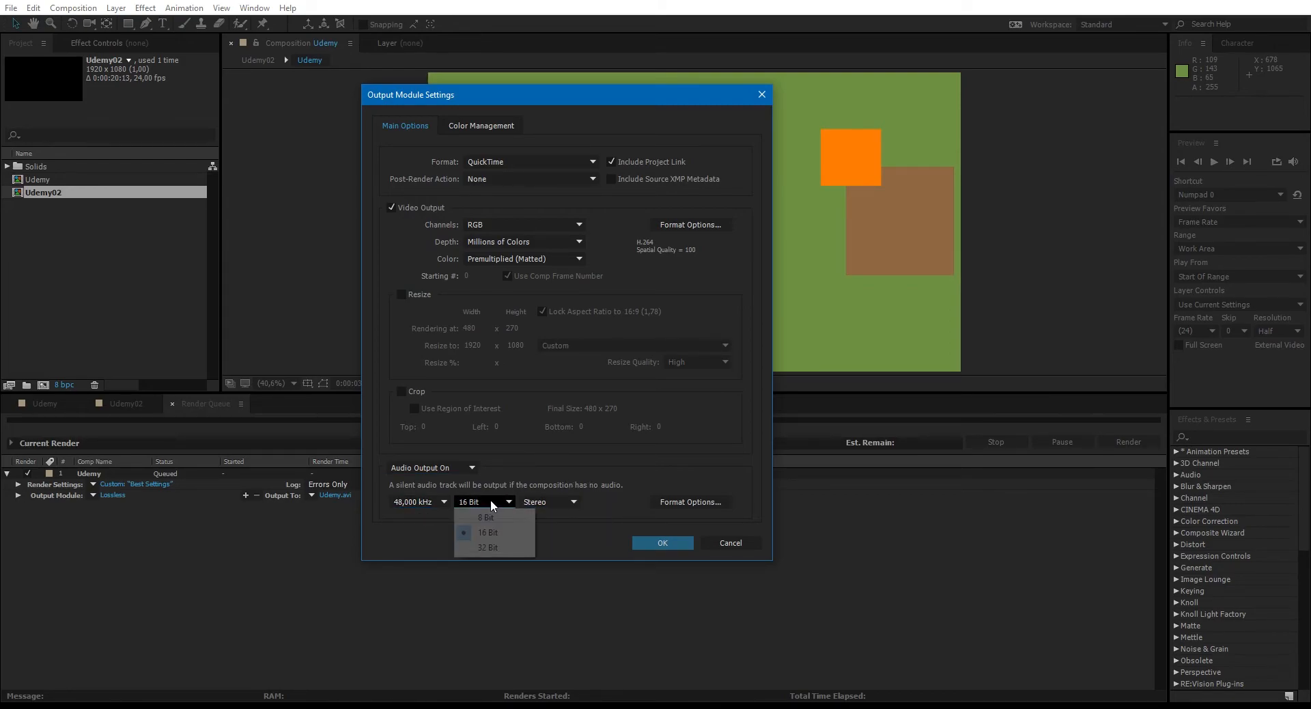
click(539, 480)
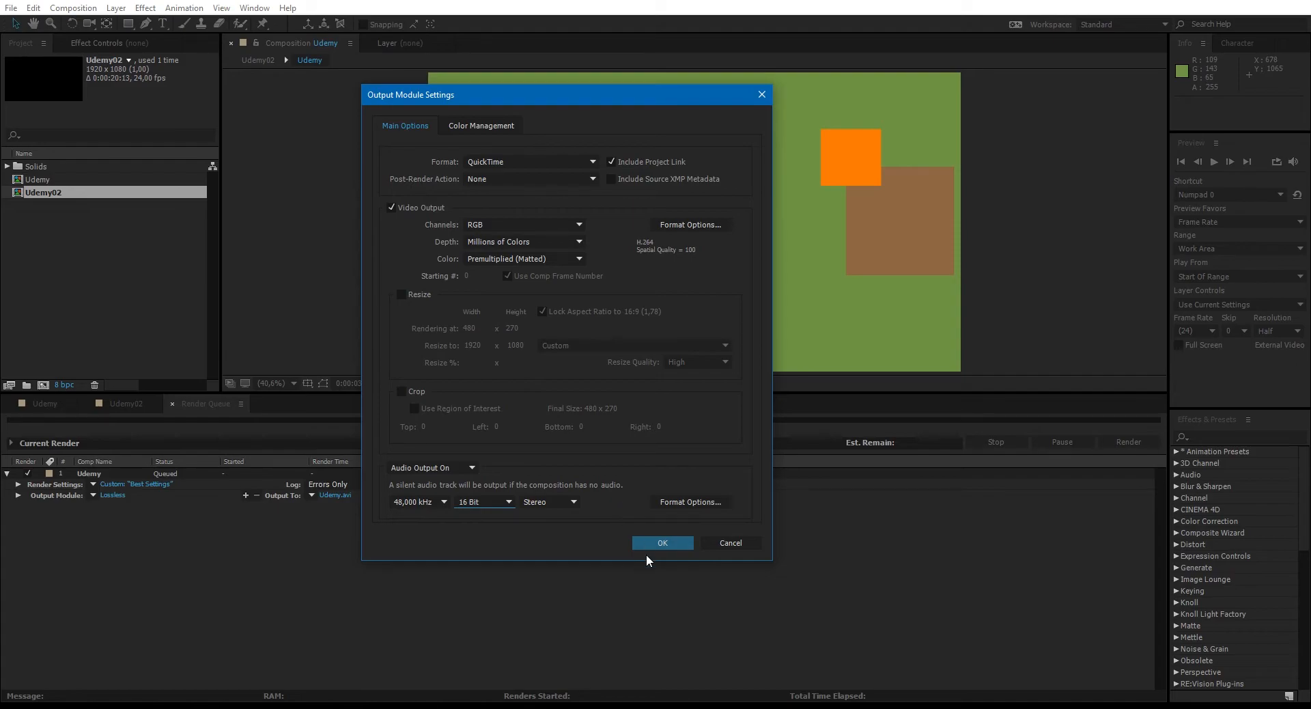
- Set the audio output to Off and accept the output module settings
click(431, 467)
click(417, 507)
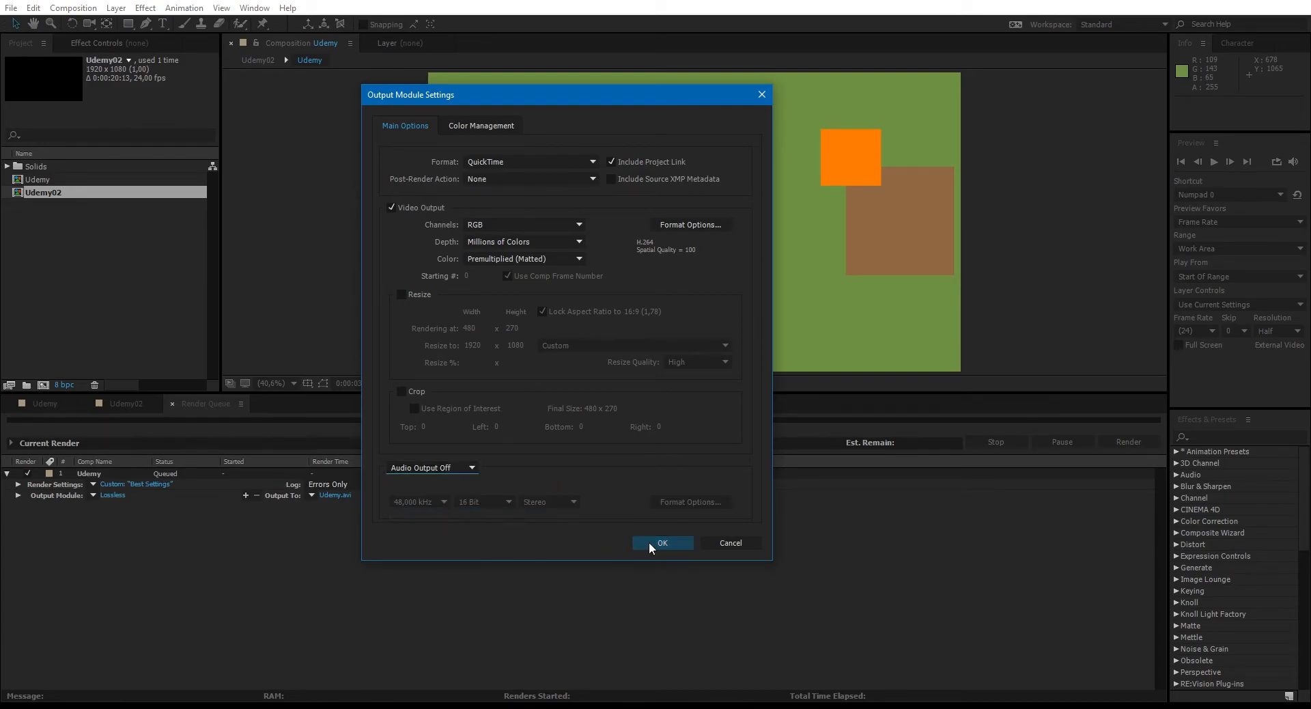
click(649, 542)
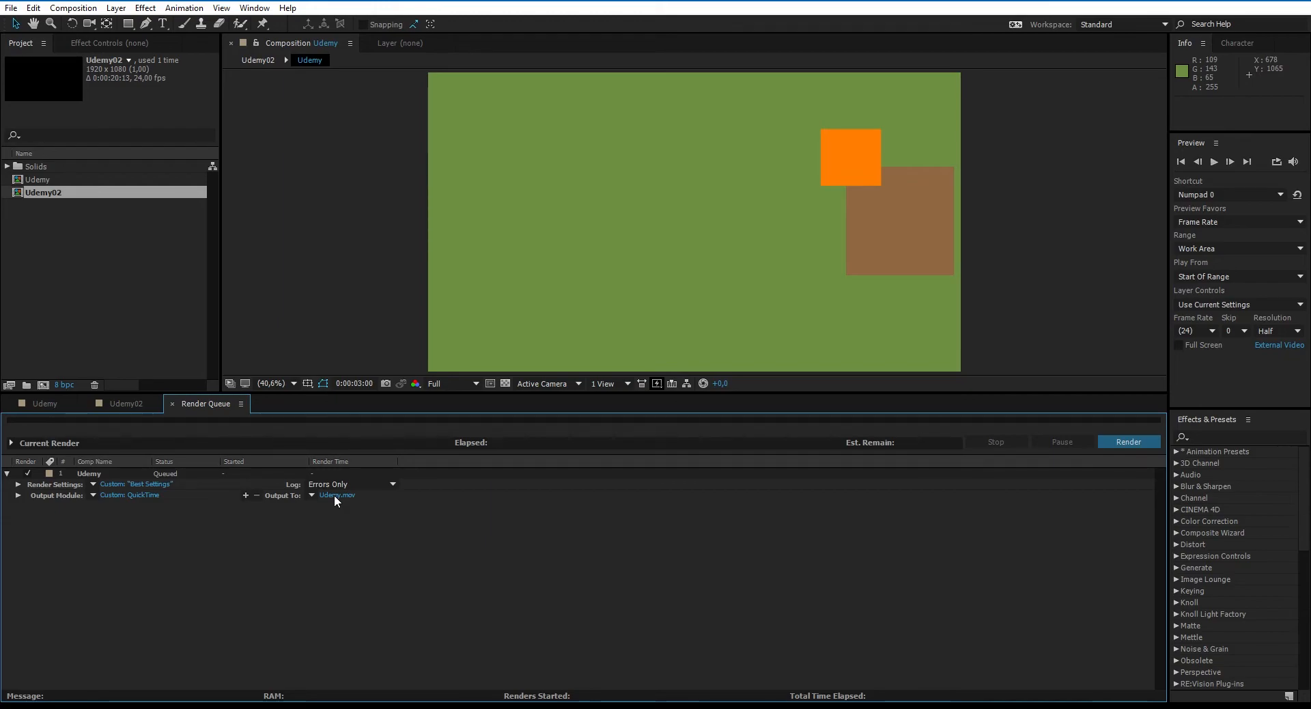
- Set the render's output file to Udemy.mov in the Formation After effects folder inside the Udemy folder
click(333, 494)
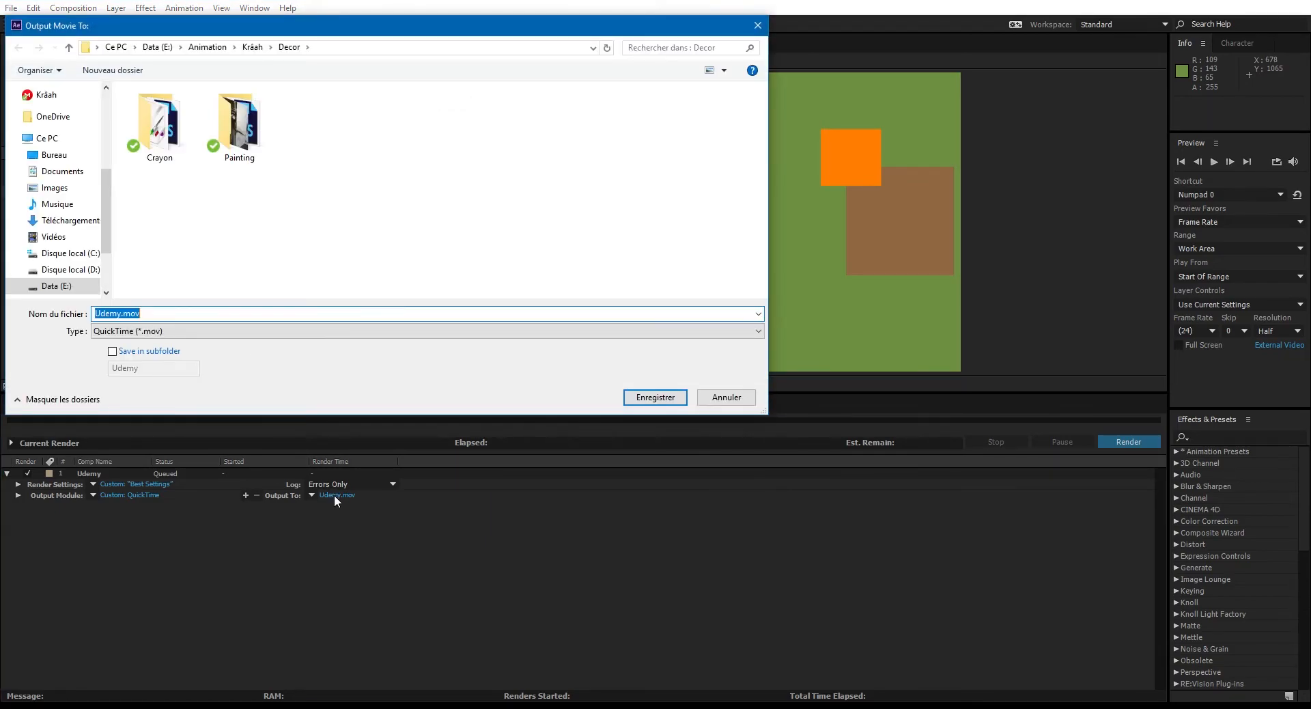
drag(262, 26, 536, 99)
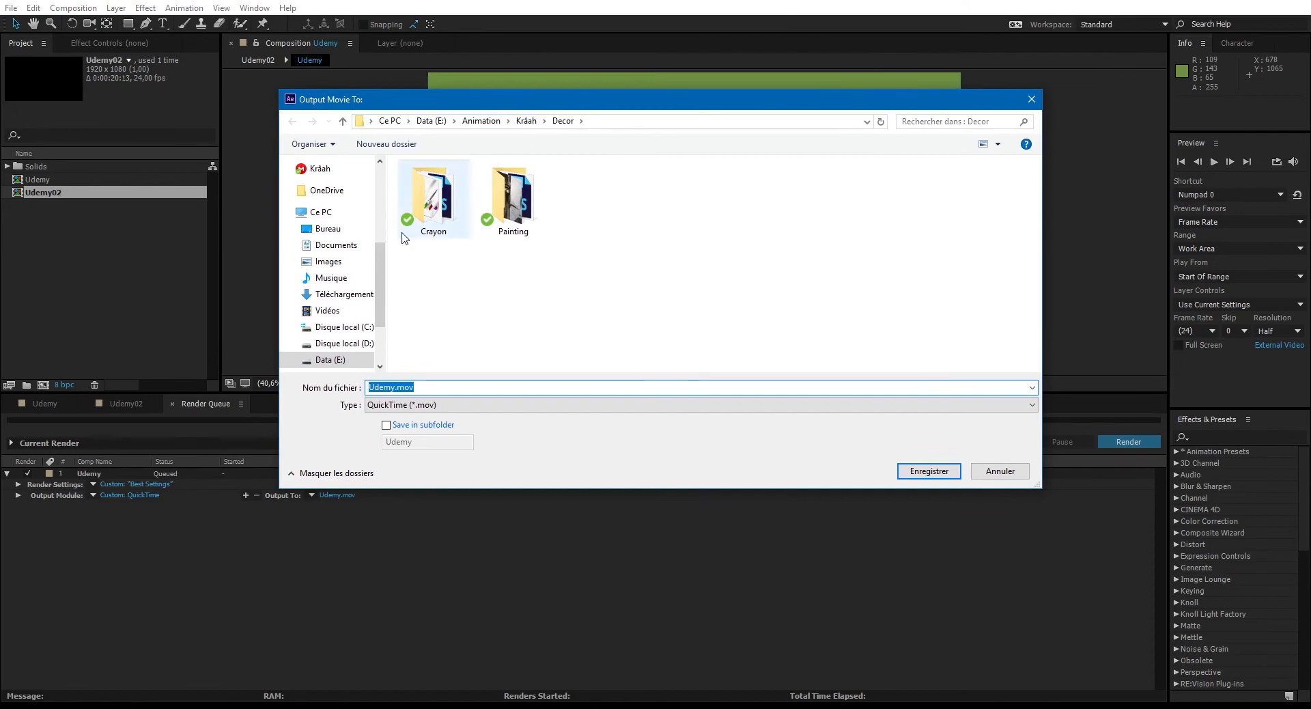
scroll(341, 307, up, 5)
click(328, 206)
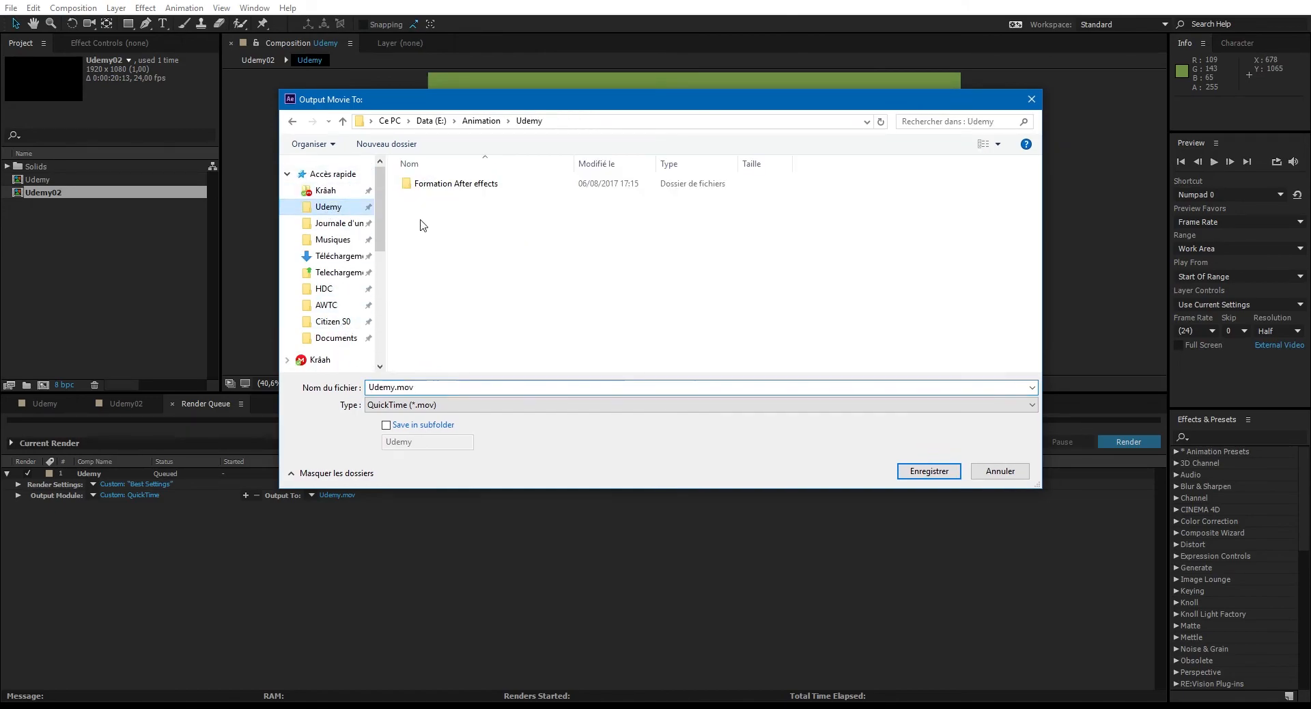
click(484, 185)
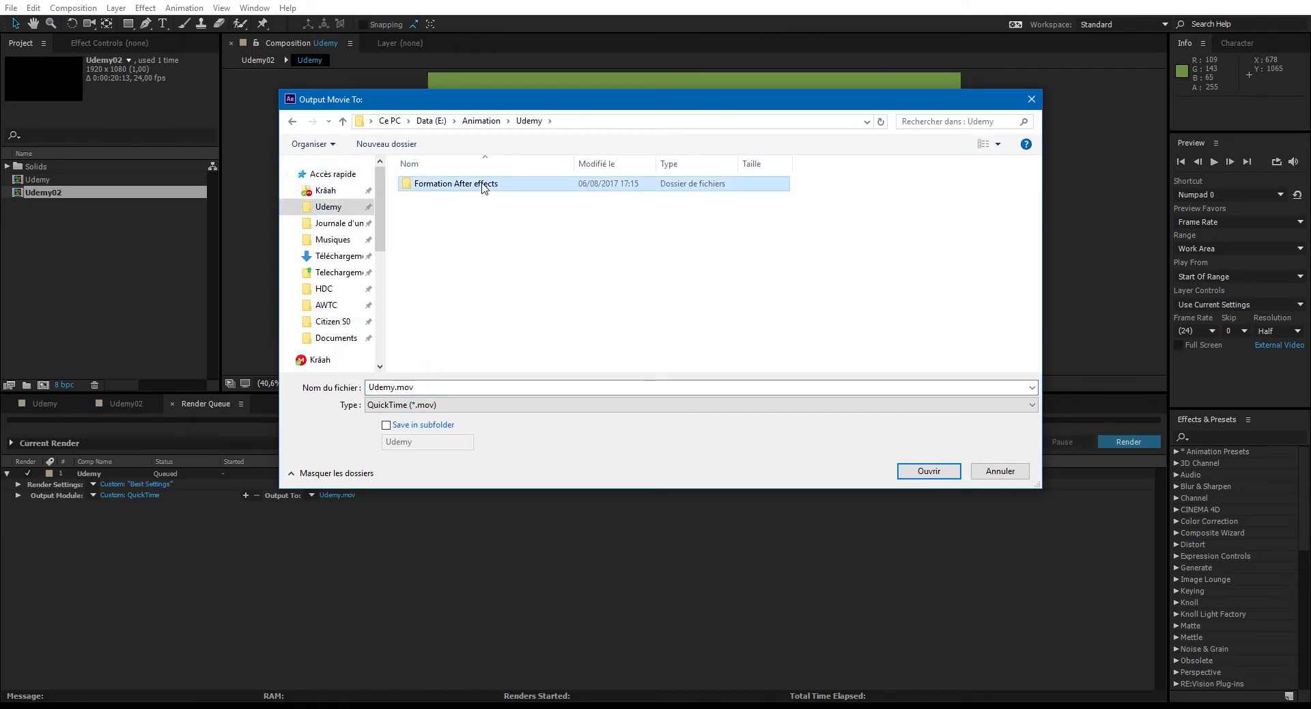
double_click(483, 185)
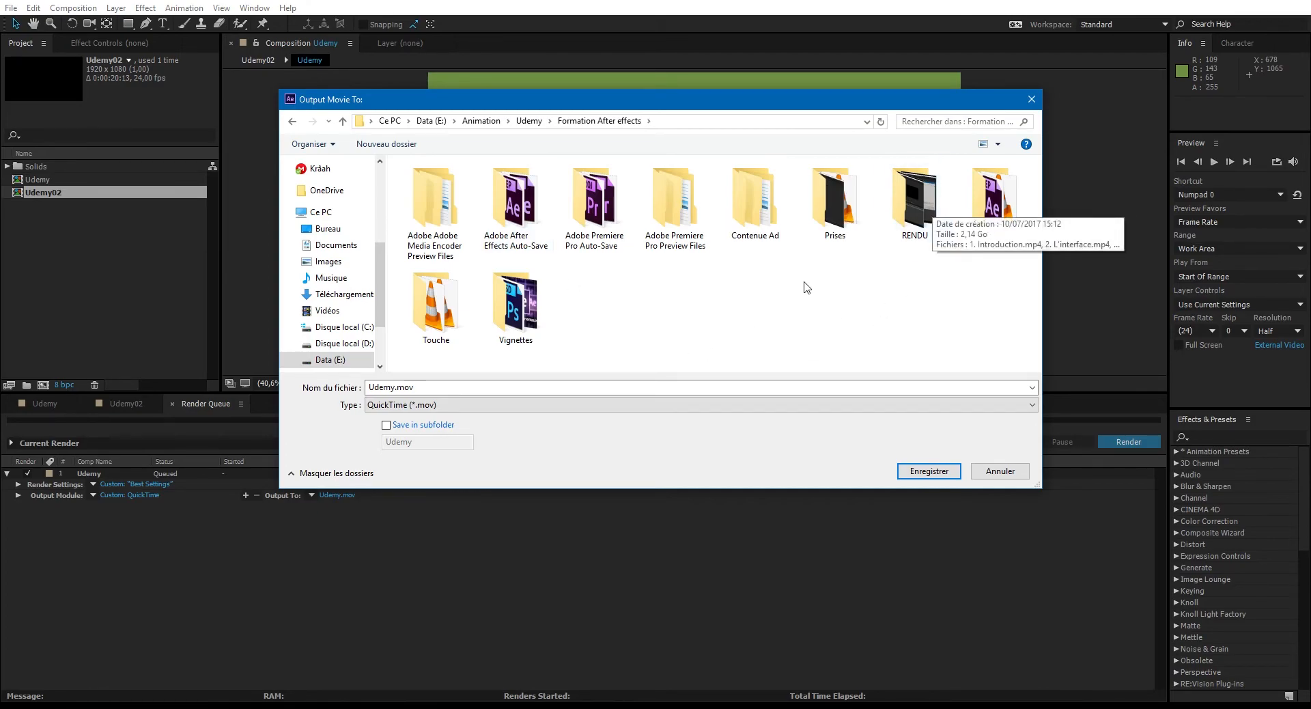
click(453, 391)
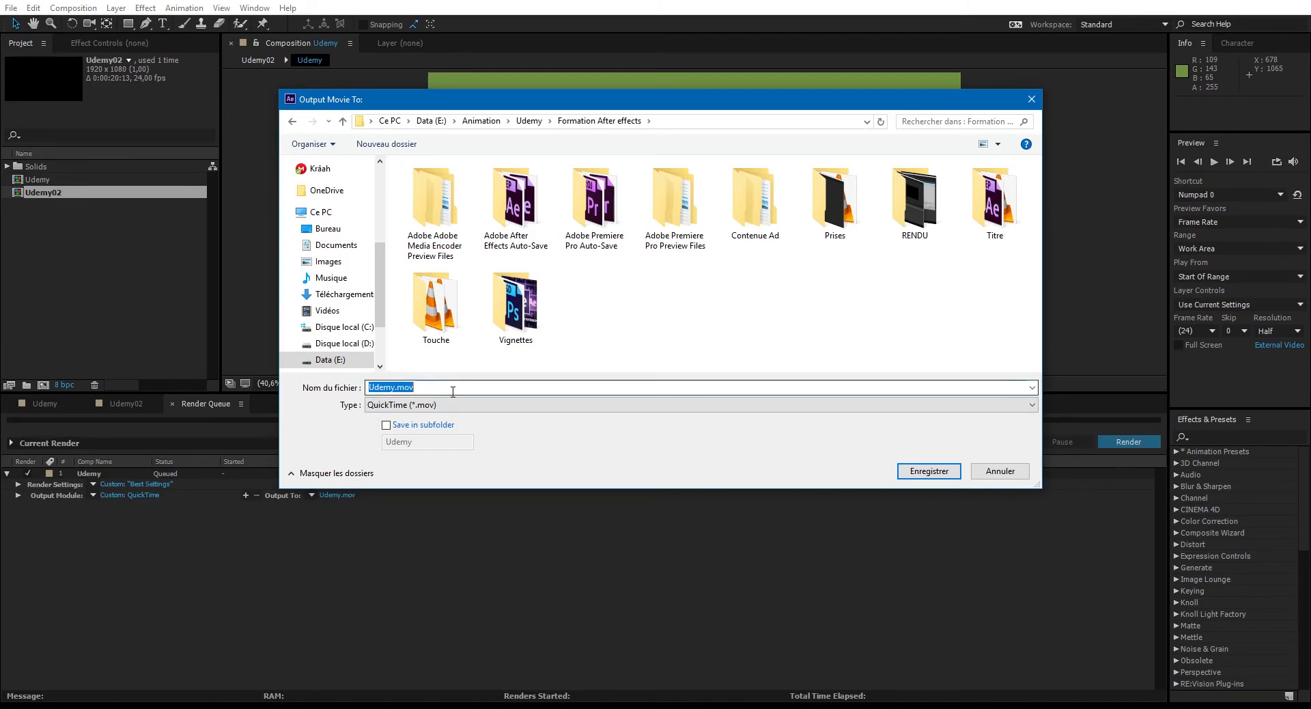
click(450, 387)
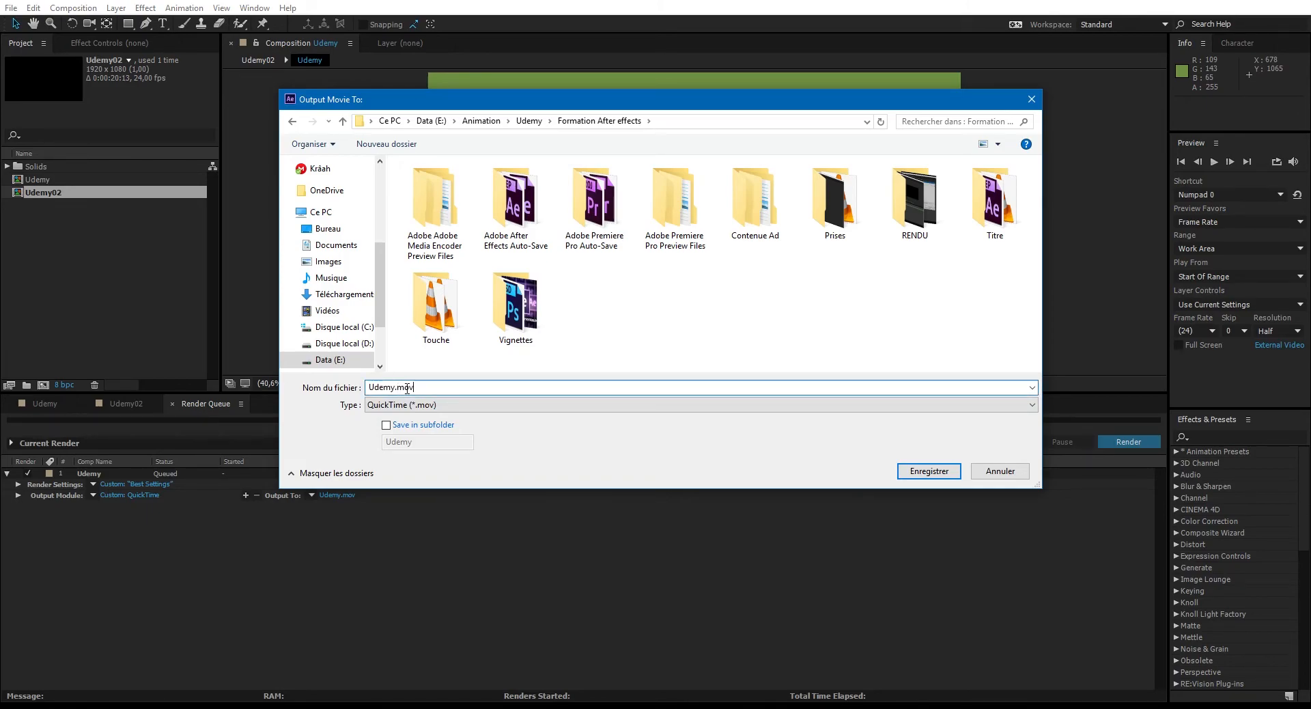
click(923, 476)
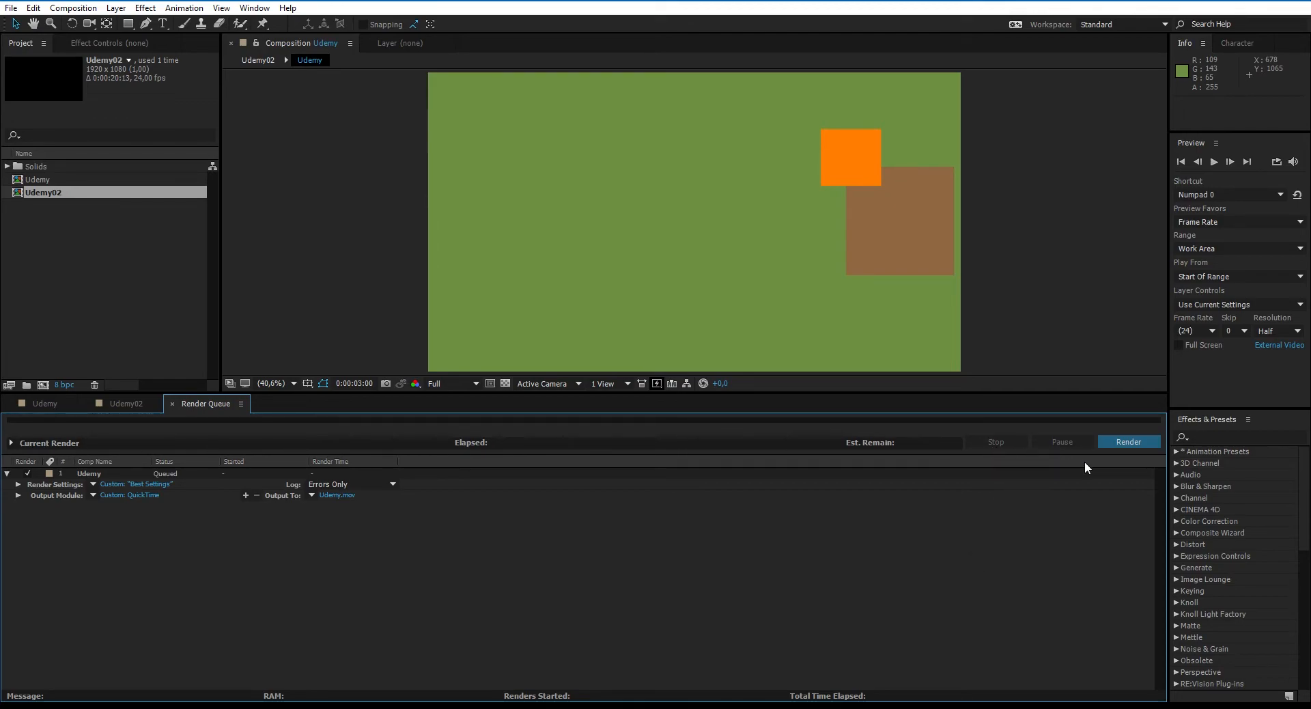
- Render the queued Udemy composition and switch to the media player showing the finished movie
click(1114, 441)
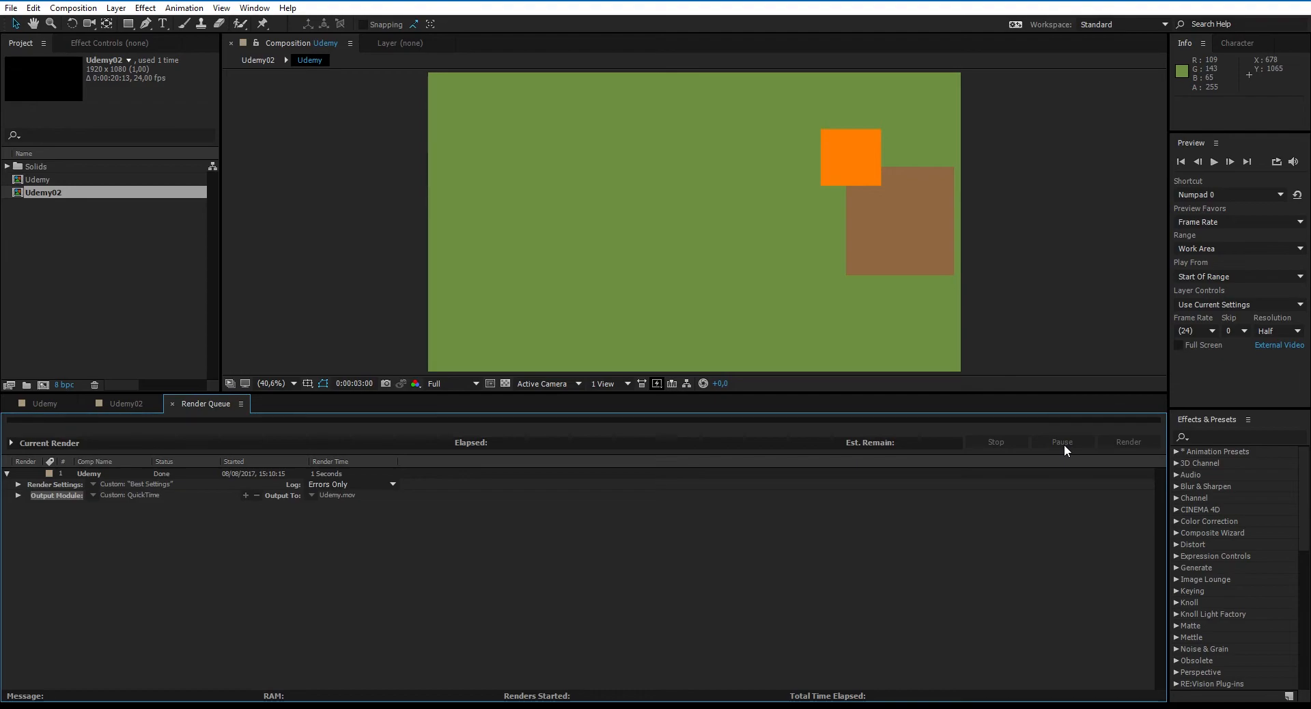
click(973, 563)
key(alt+Tab)
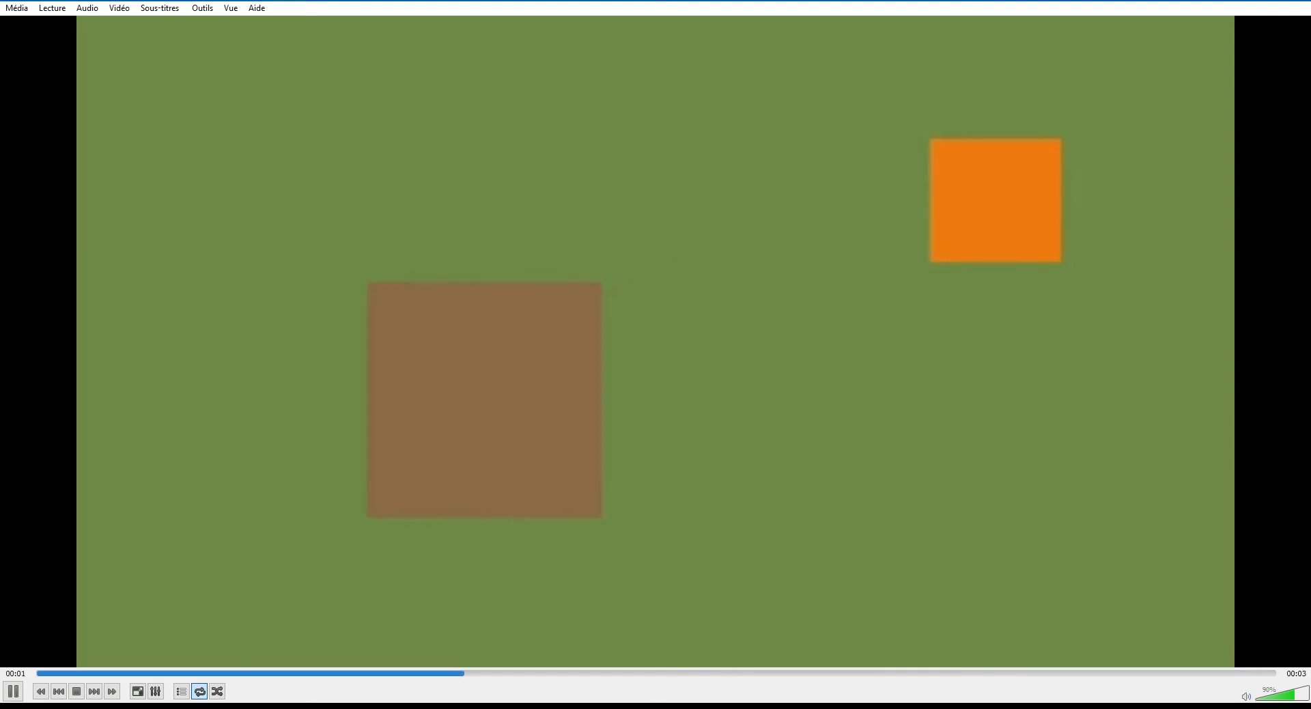
- Check the rendered movie's image quality full screen at several points of its playback and return to After Effects
click(837, 337)
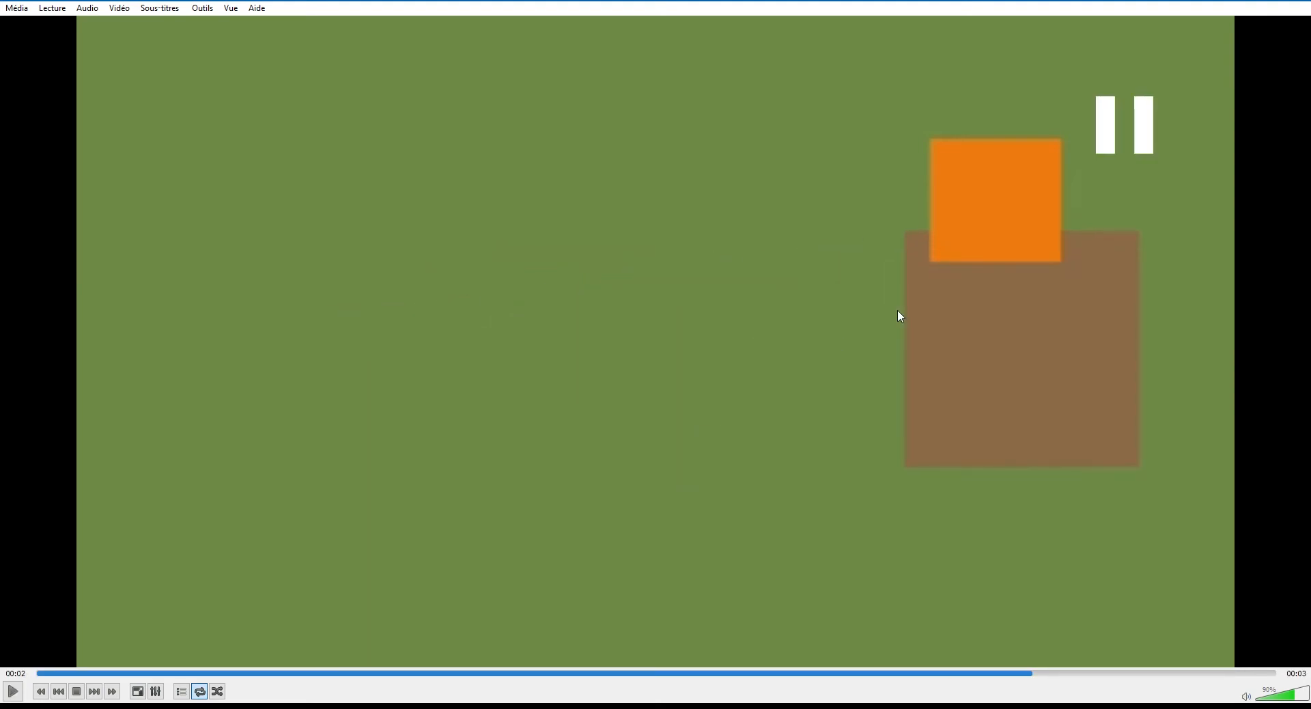
double_click(891, 357)
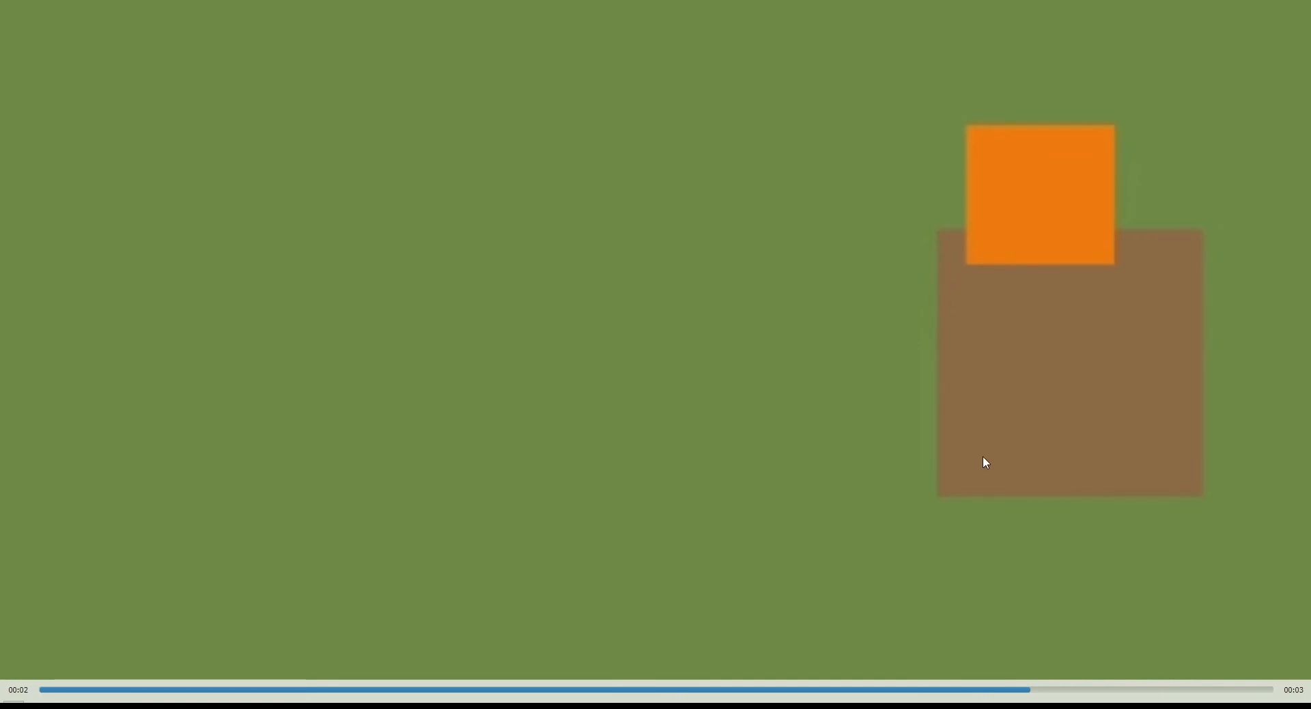
click(915, 689)
click(745, 689)
click(262, 689)
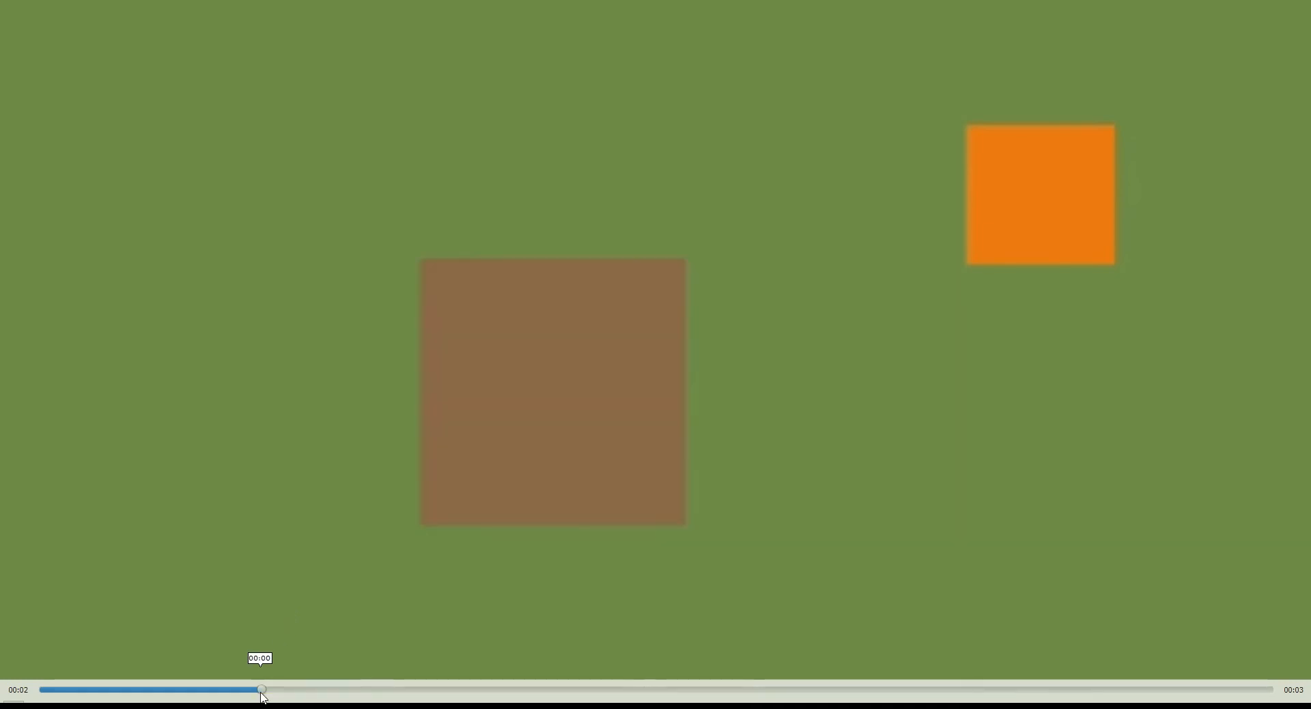
click(123, 690)
click(311, 635)
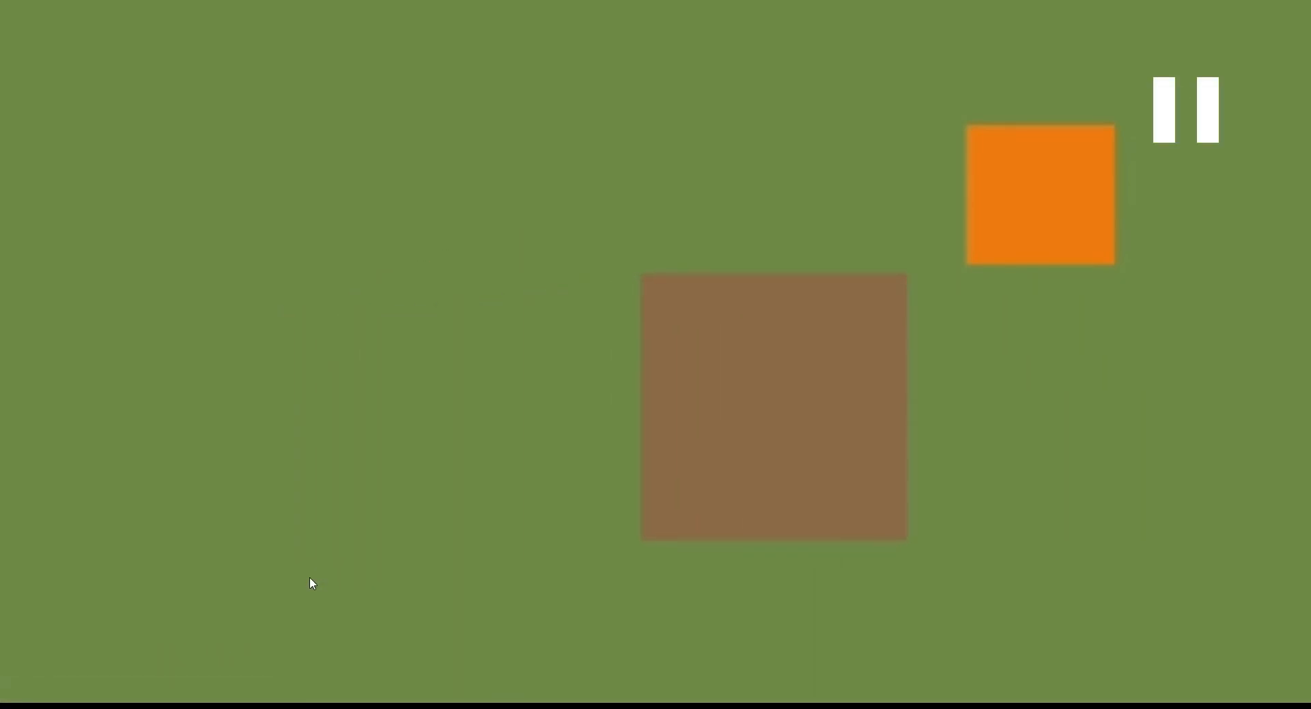
key(space)
key(space)
key(Escape)
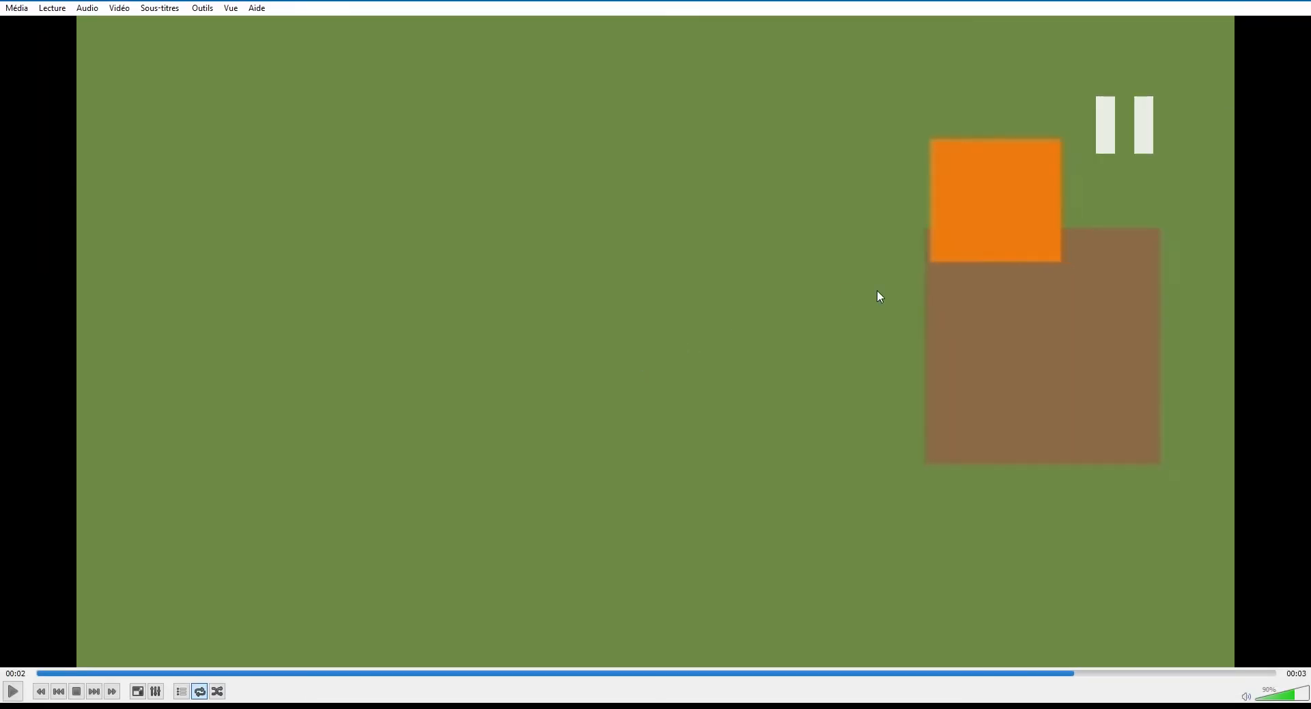
click(1294, 1)
click(239, 594)
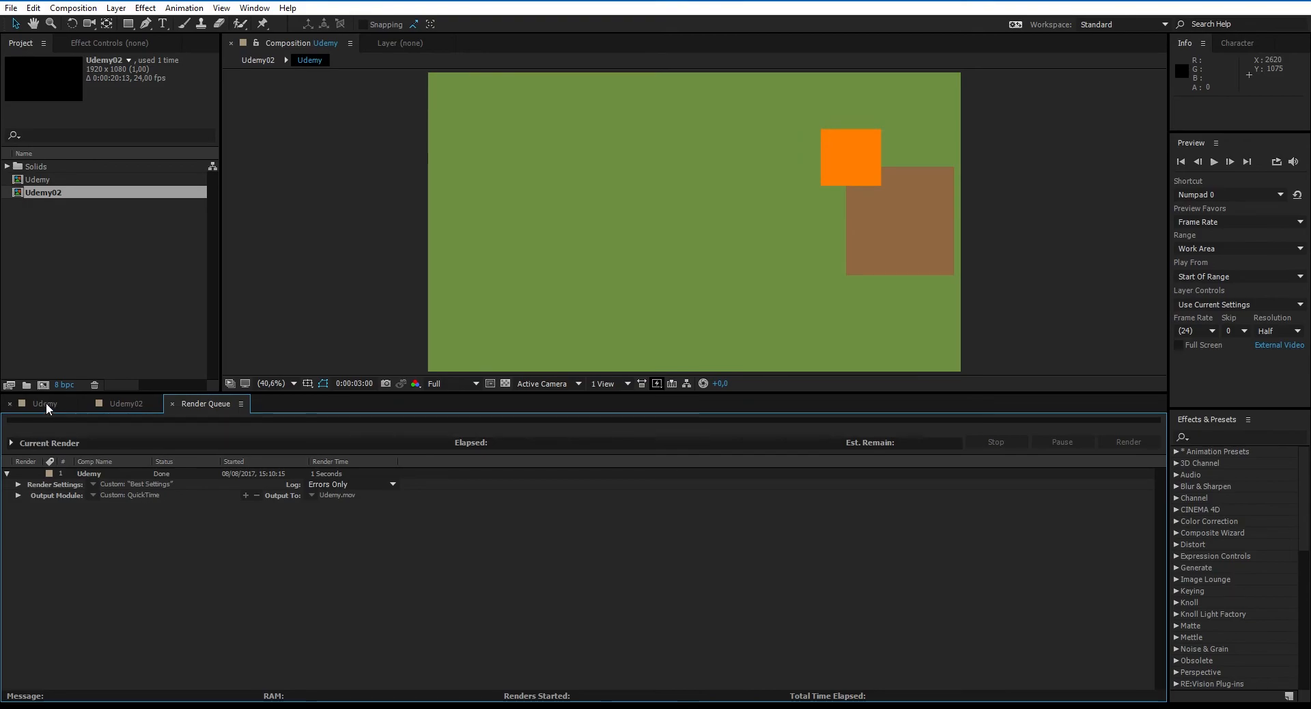
- Add the Udemy composition to the render queue again and open the new item's output module settings
click(45, 403)
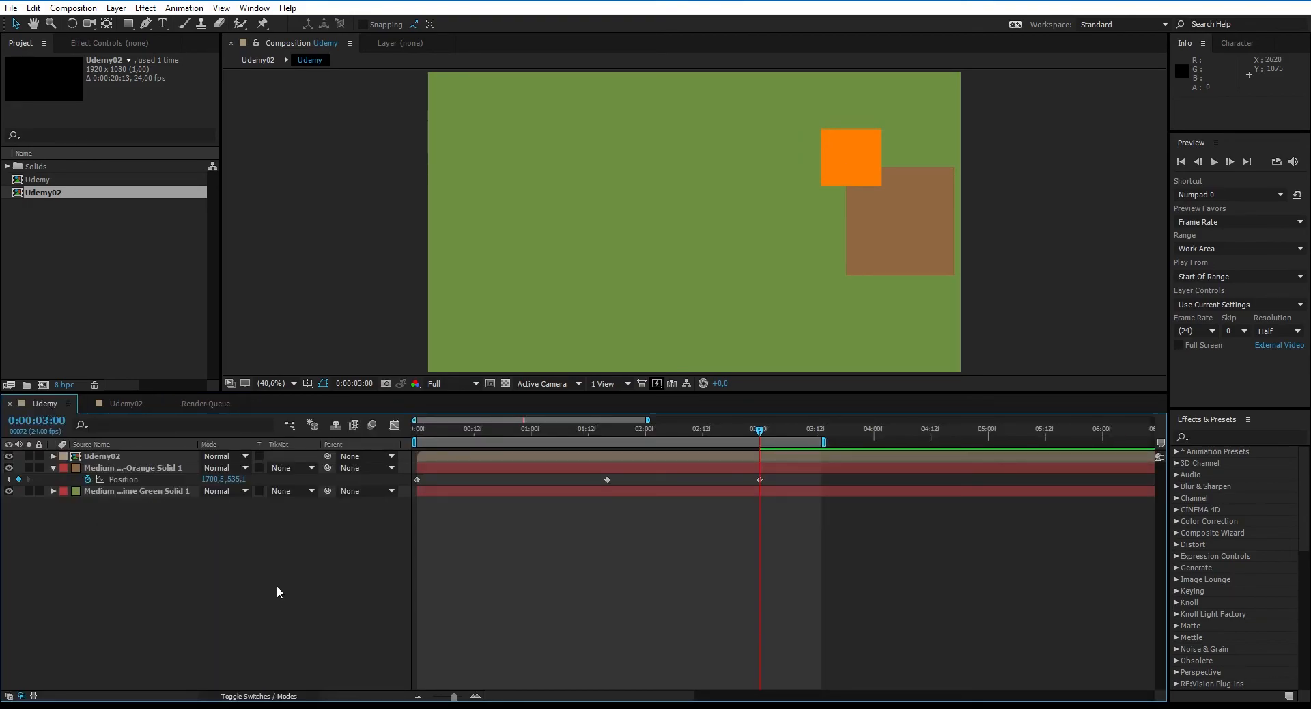
key(ctrl+m)
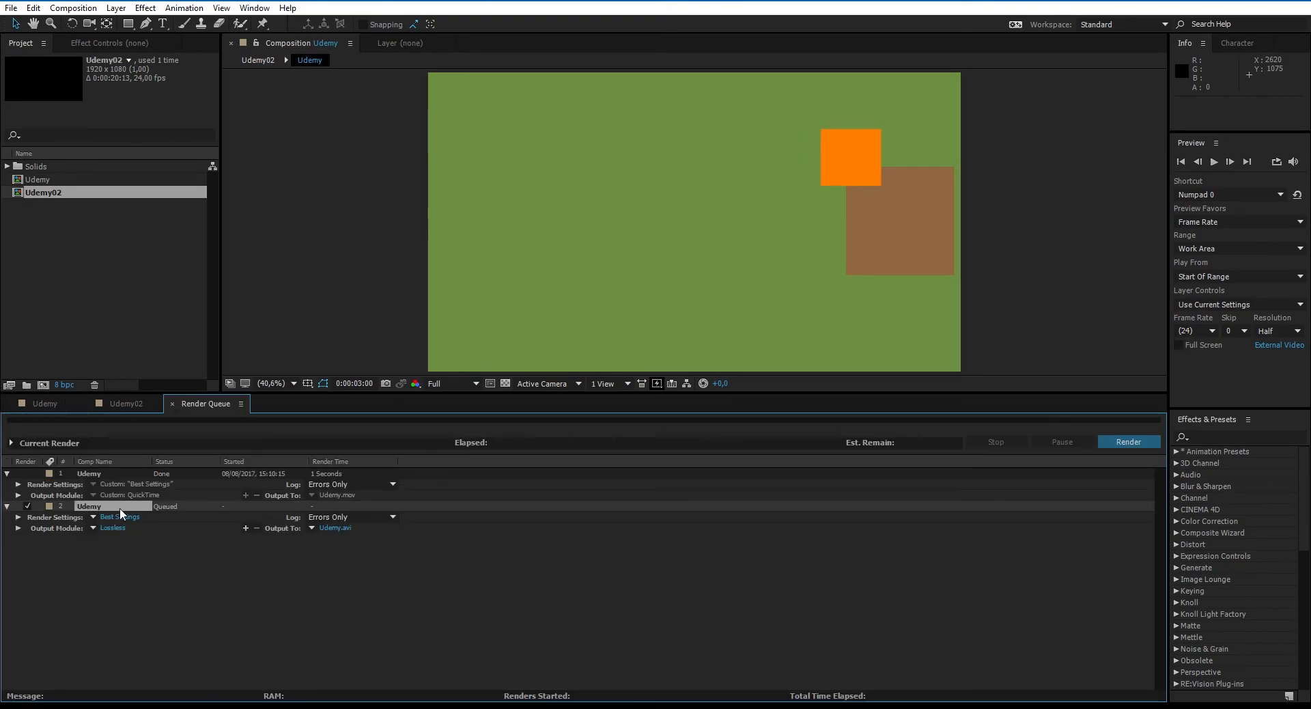
click(110, 529)
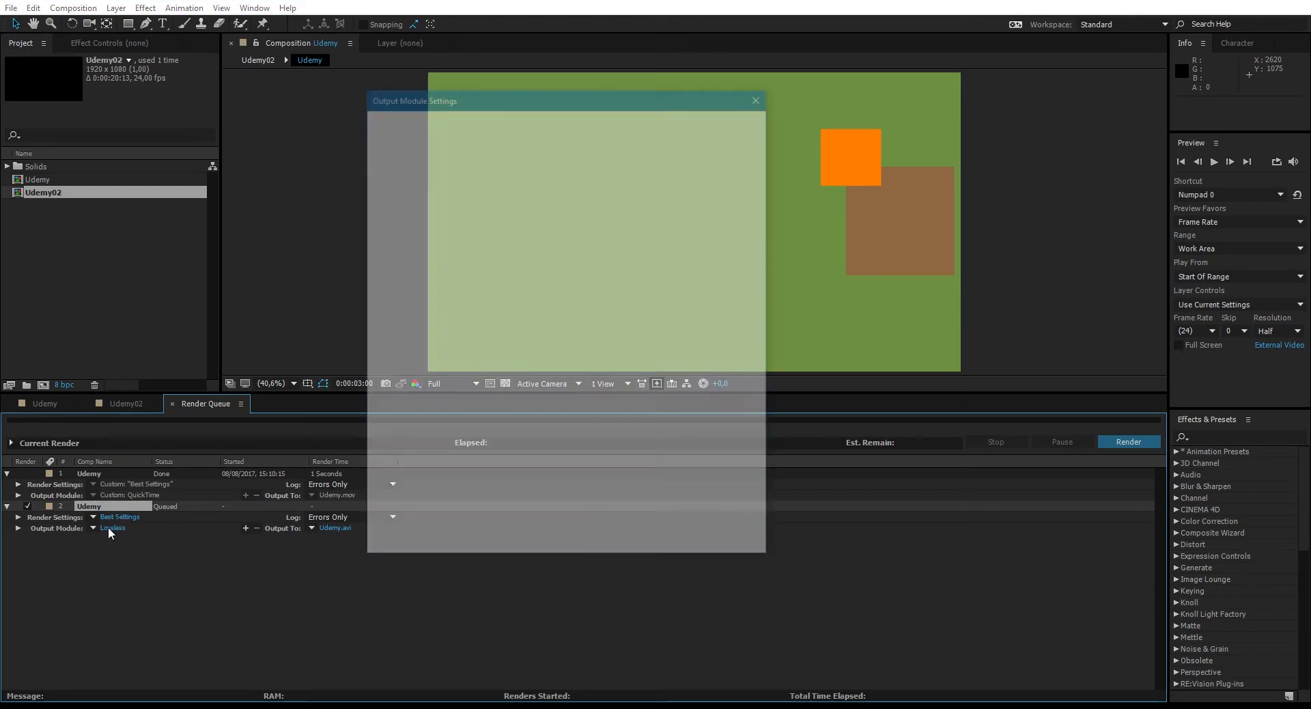
- Dismiss the AVI options without changes and set the output format to QuickTime
click(678, 223)
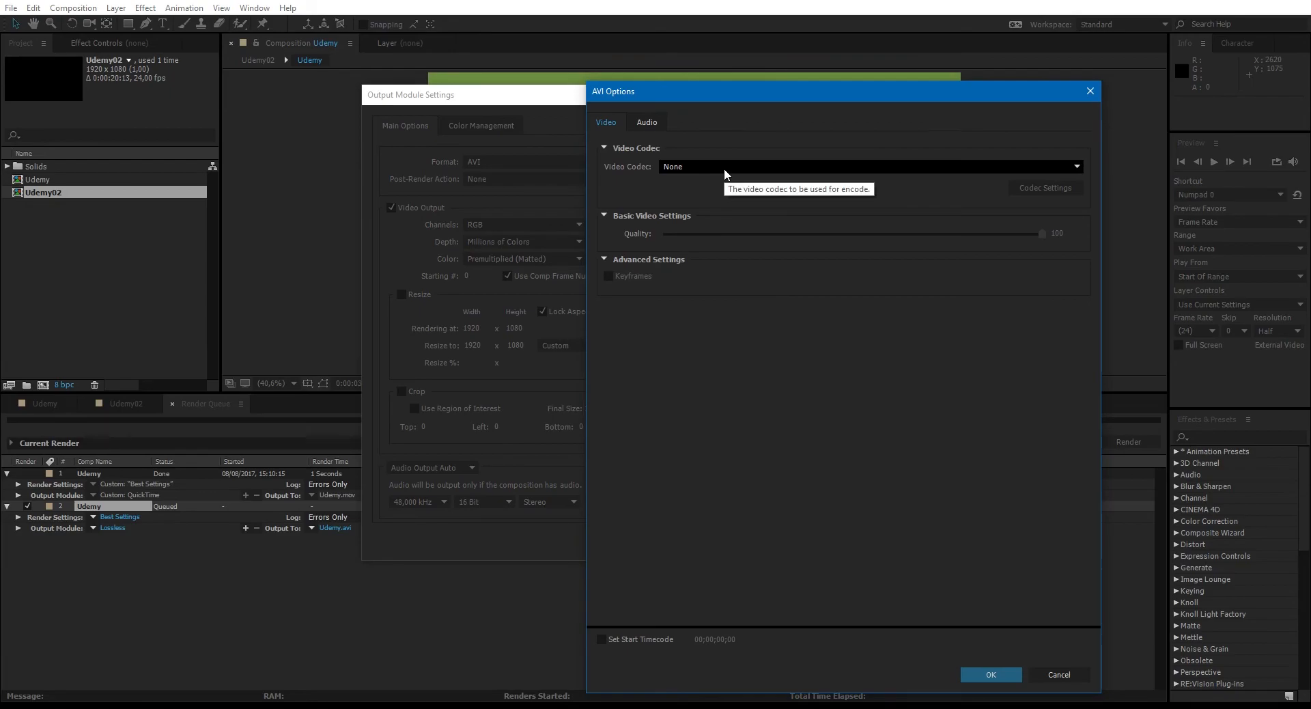
click(1085, 92)
click(591, 161)
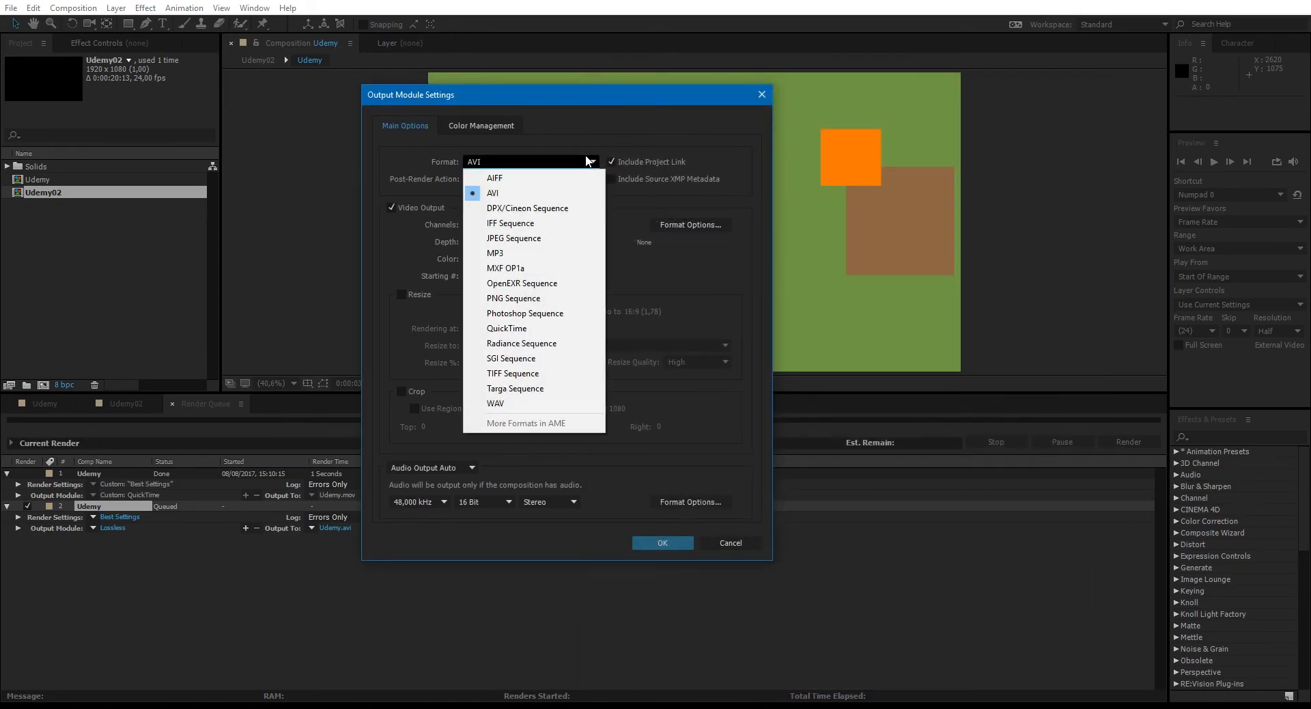
click(545, 328)
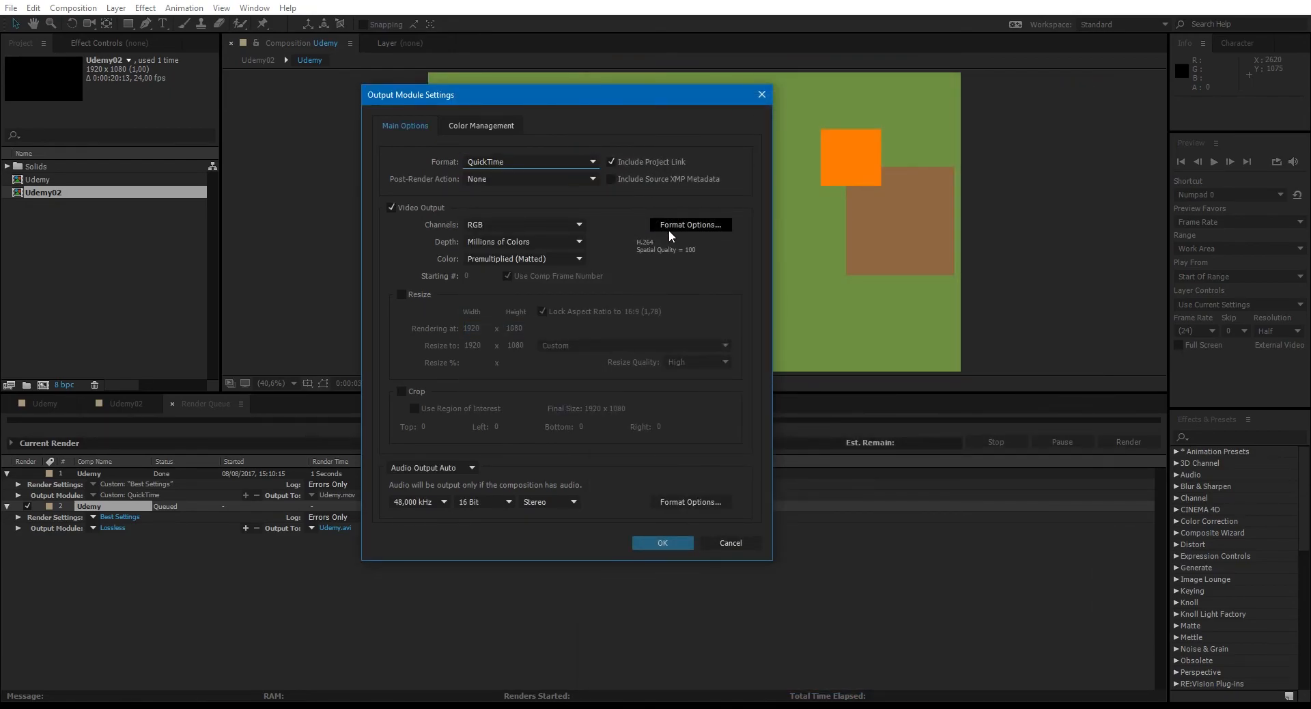
- Review the QuickTime video codecs and set the video codec to Animation
click(678, 226)
click(741, 166)
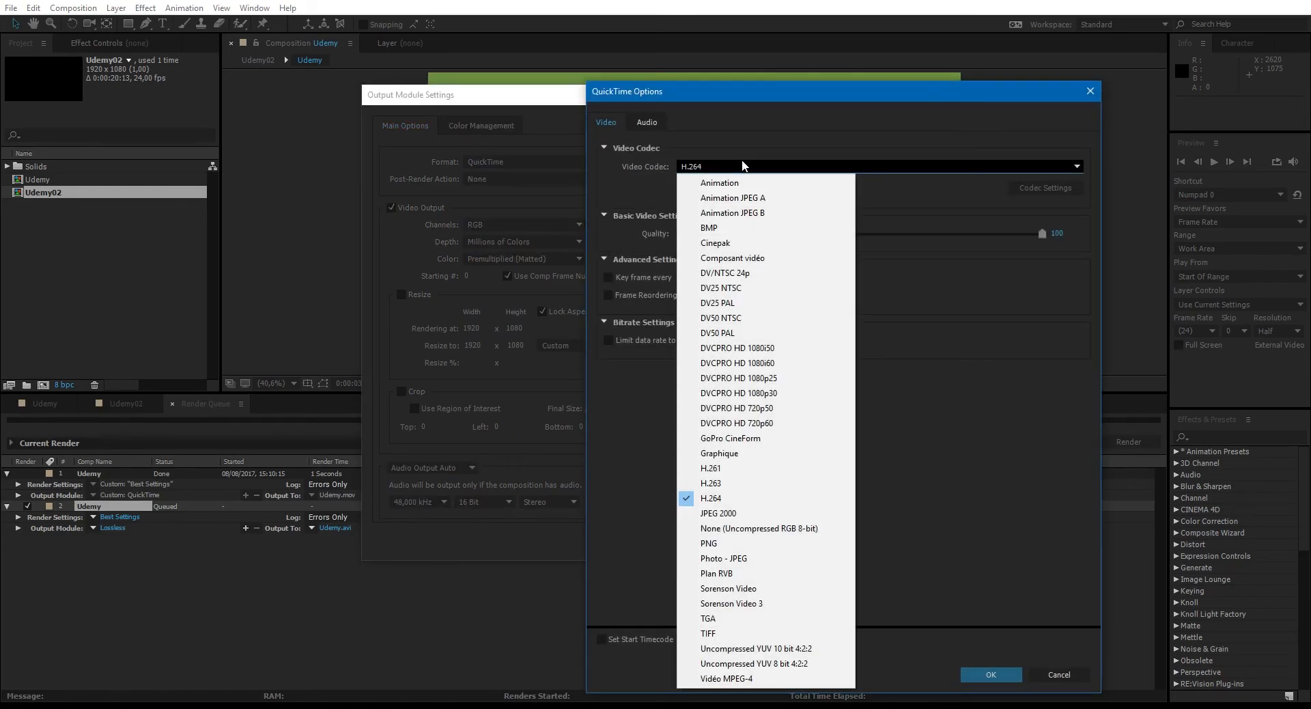
click(919, 334)
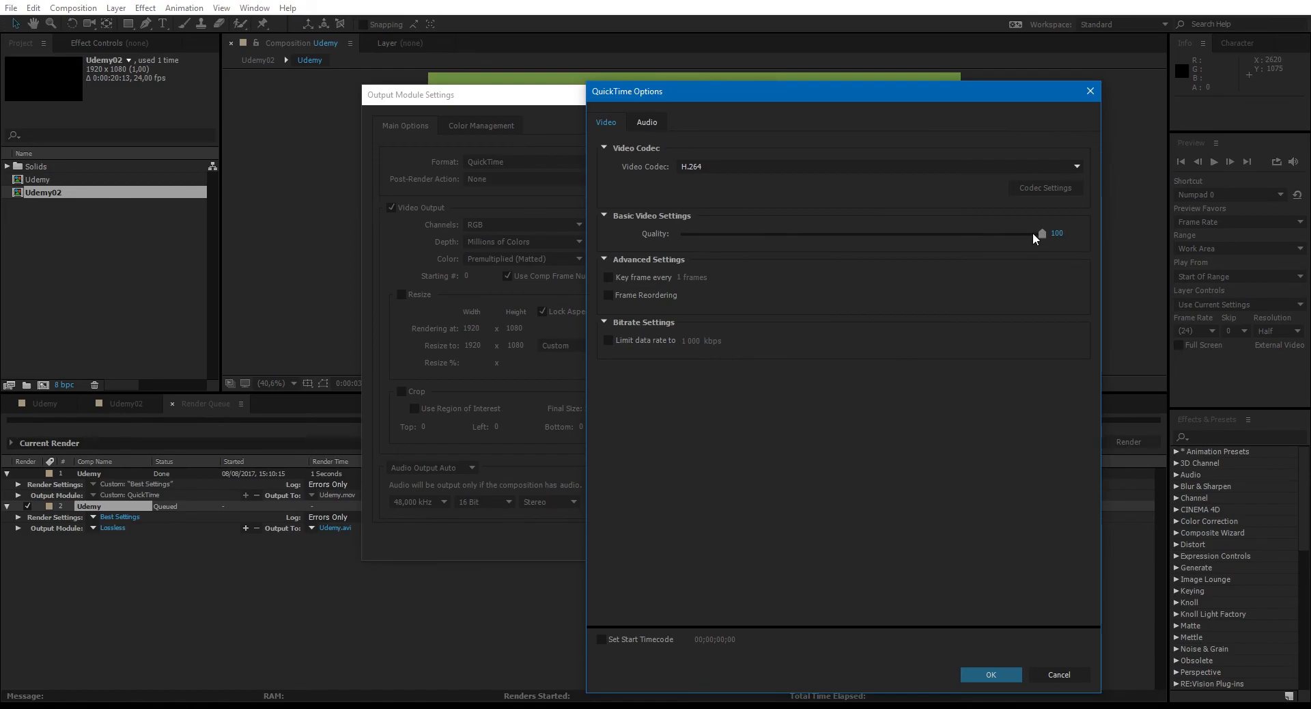
click(814, 169)
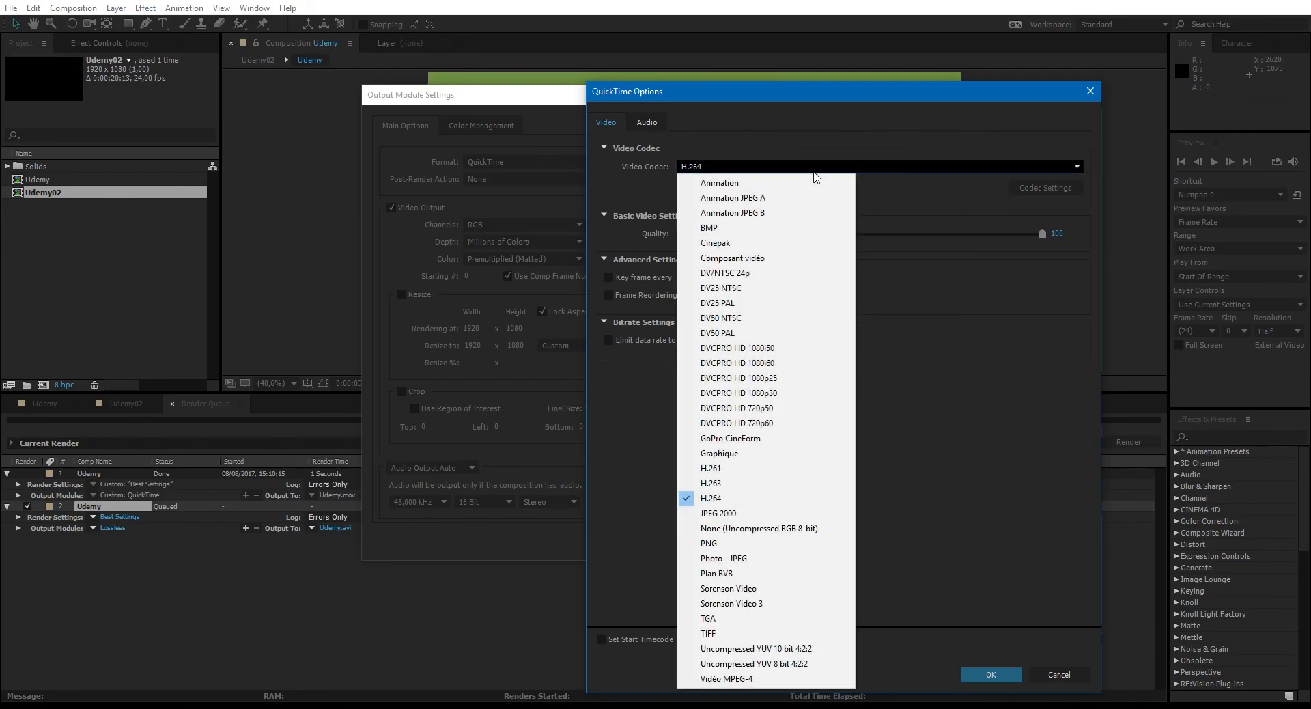
click(817, 183)
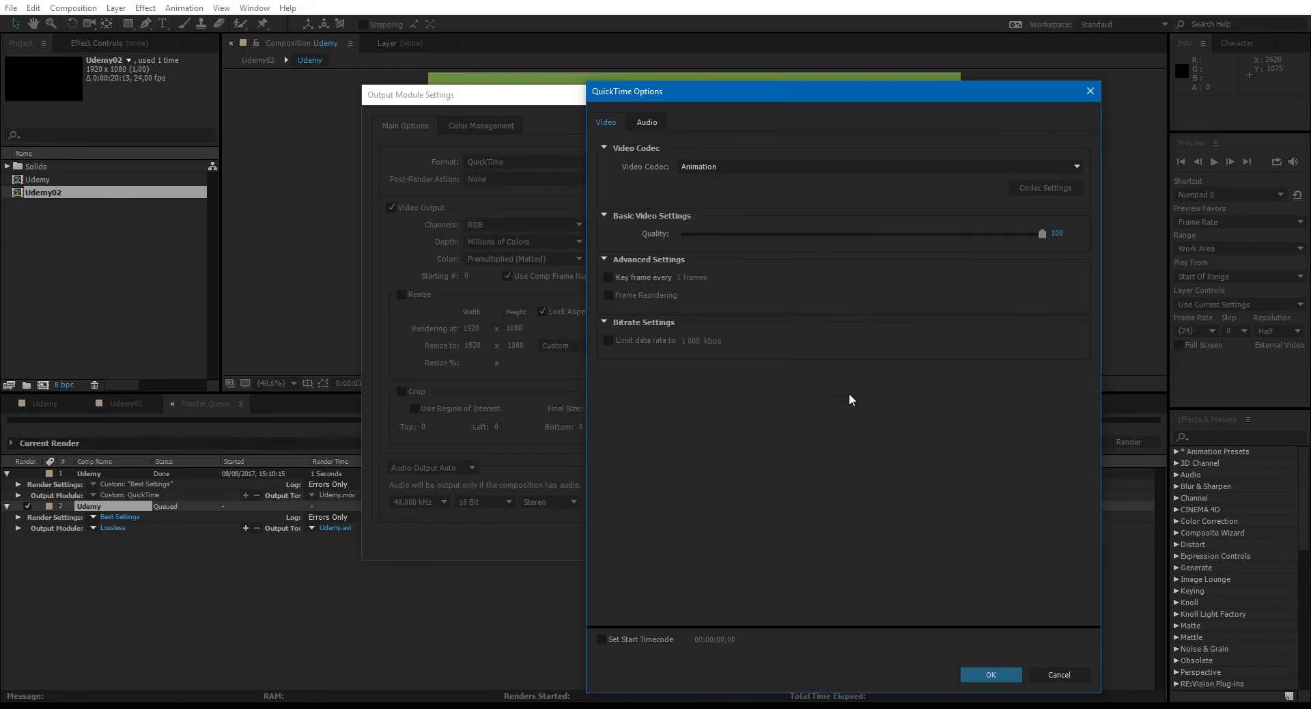
- Accept the Animation codec options, set the audio output to On and confirm the output module settings
click(1002, 676)
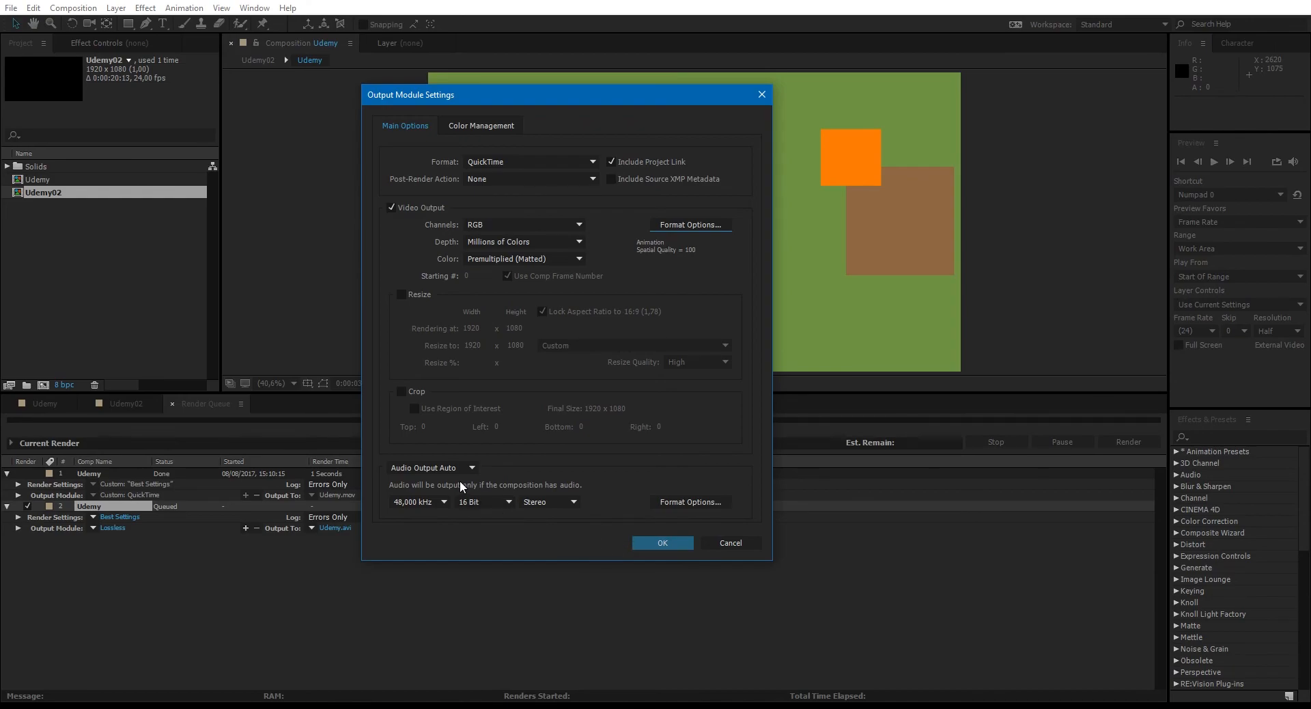
click(444, 467)
click(454, 513)
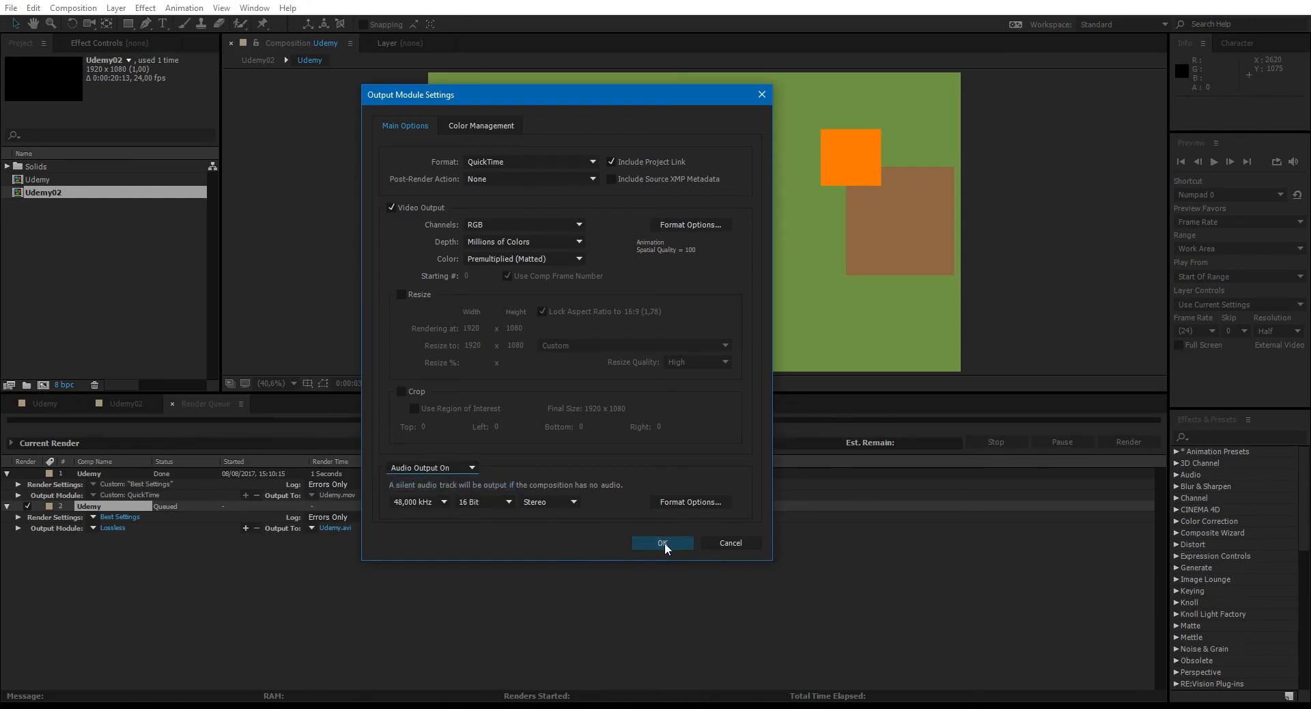
click(662, 543)
- Name the second output file Udemy_Animation.mov in the Formation After effects folder and render the queued item
click(337, 528)
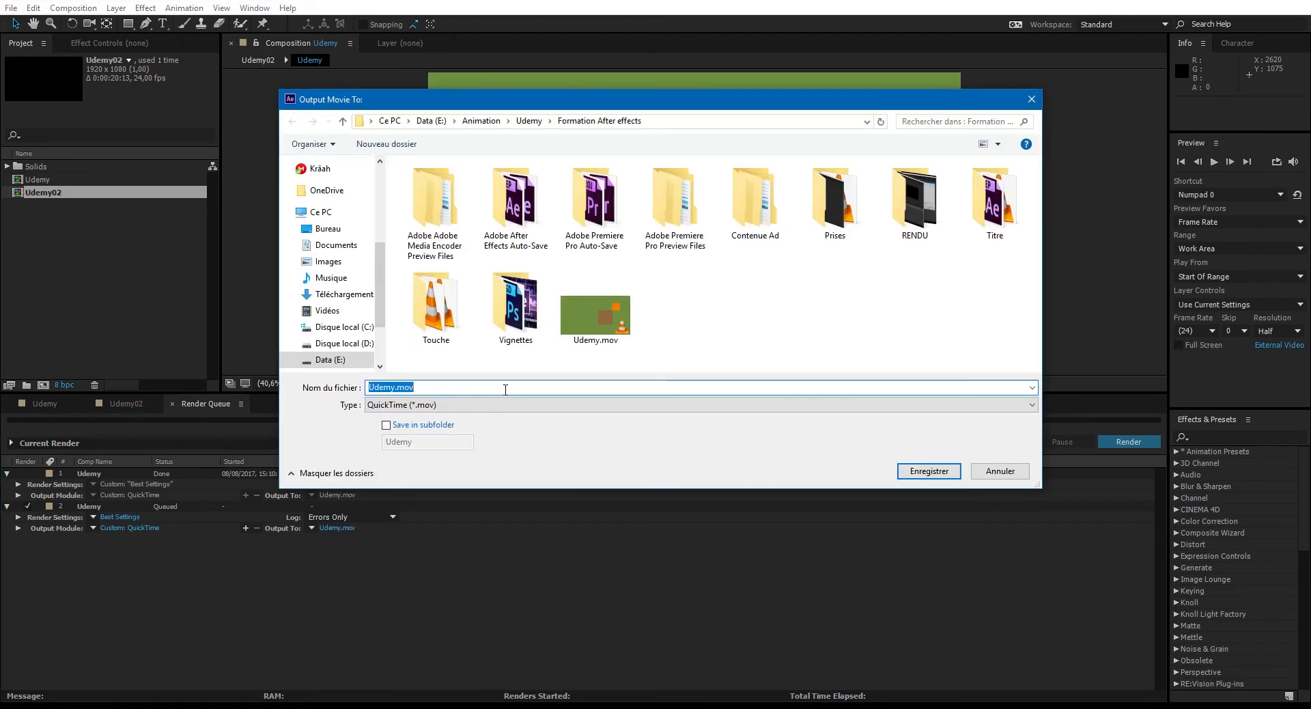
click(585, 309)
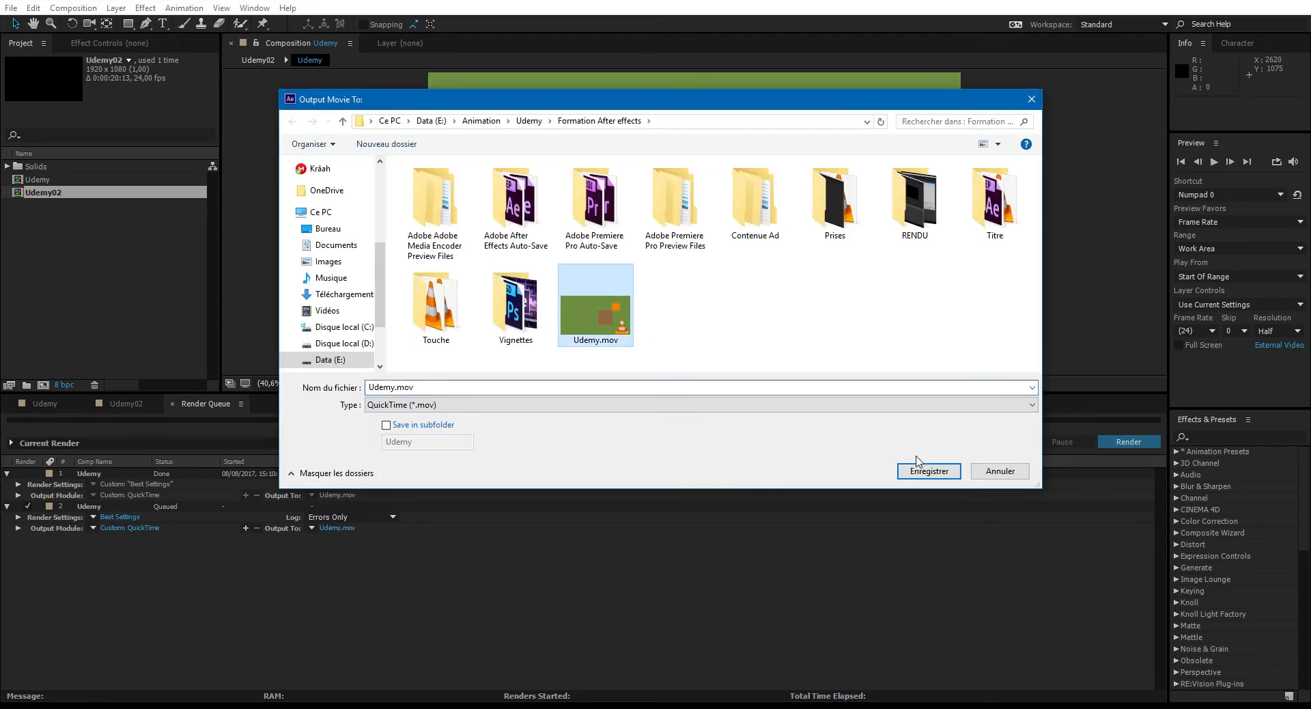
drag(414, 387, 367, 388)
click(521, 387)
key(Left)
key(Left)
key(Left)
key(Left)
text(_)
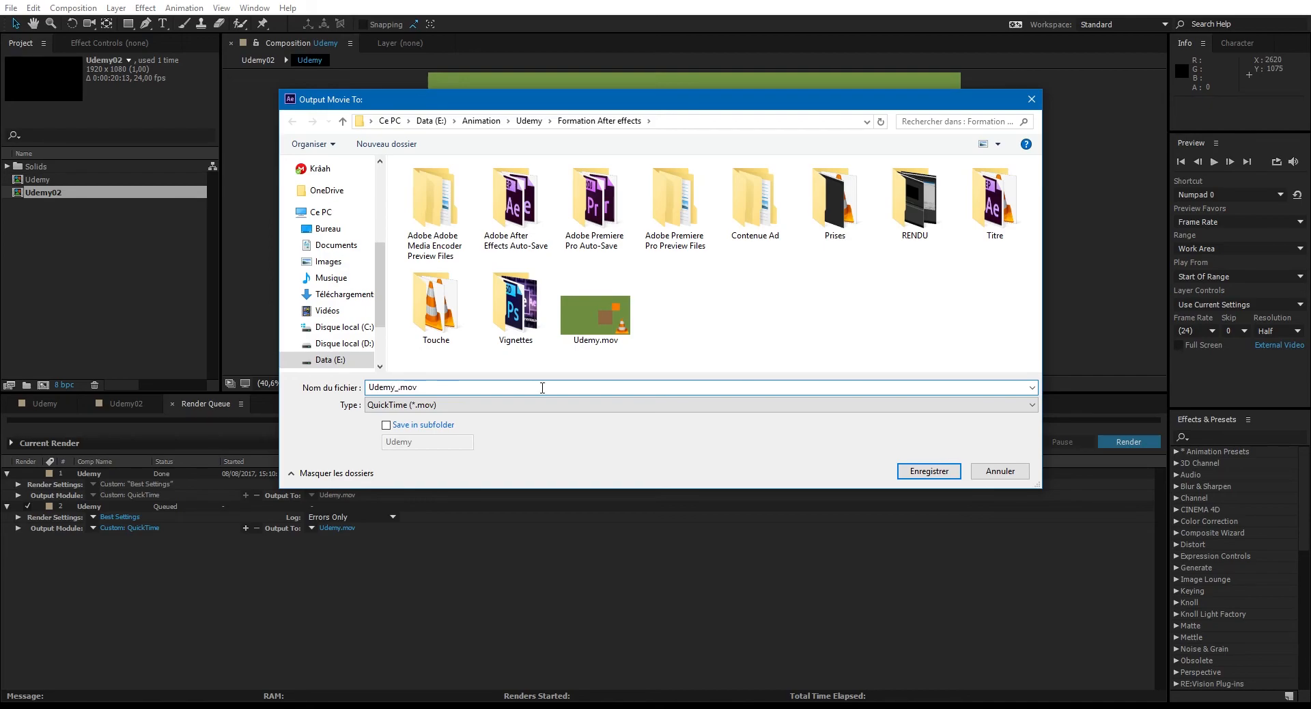
text(Animation)
key(Return)
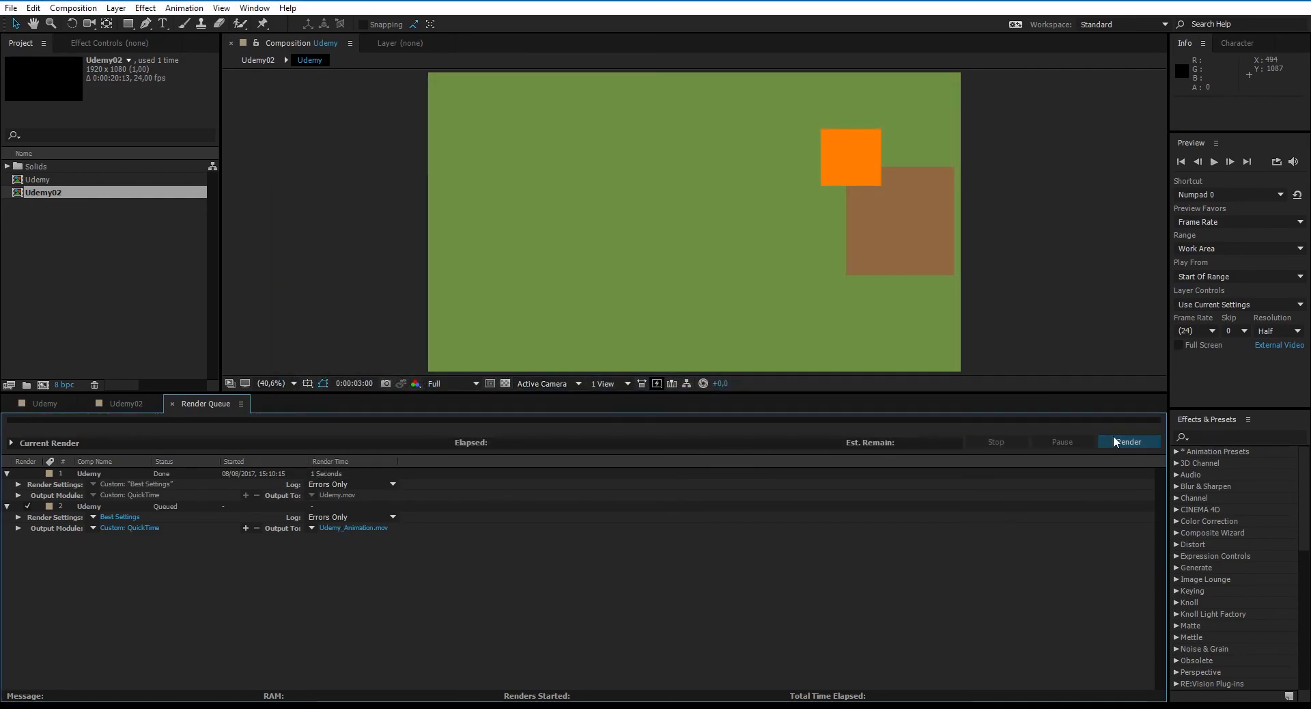
click(1120, 441)
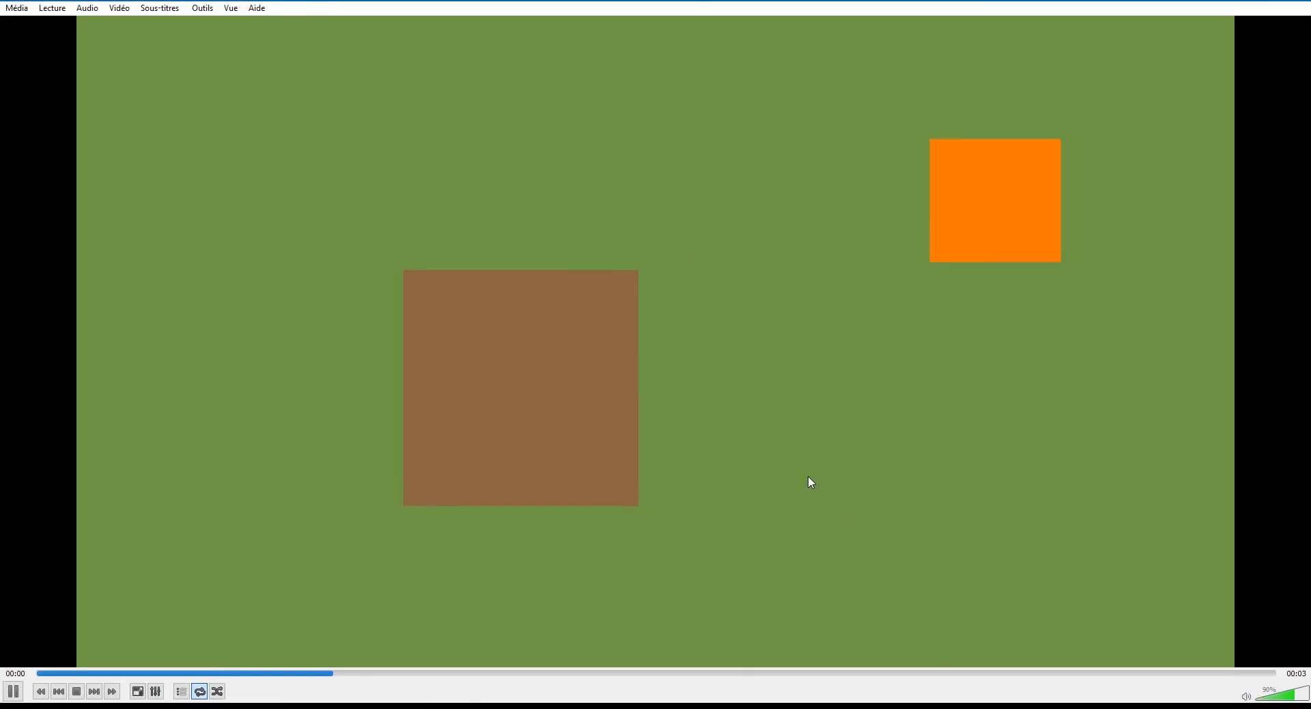
- Check the image quality of the Animation-codec movie full screen, pausing and replaying it from an earlier point
double_click(808, 475)
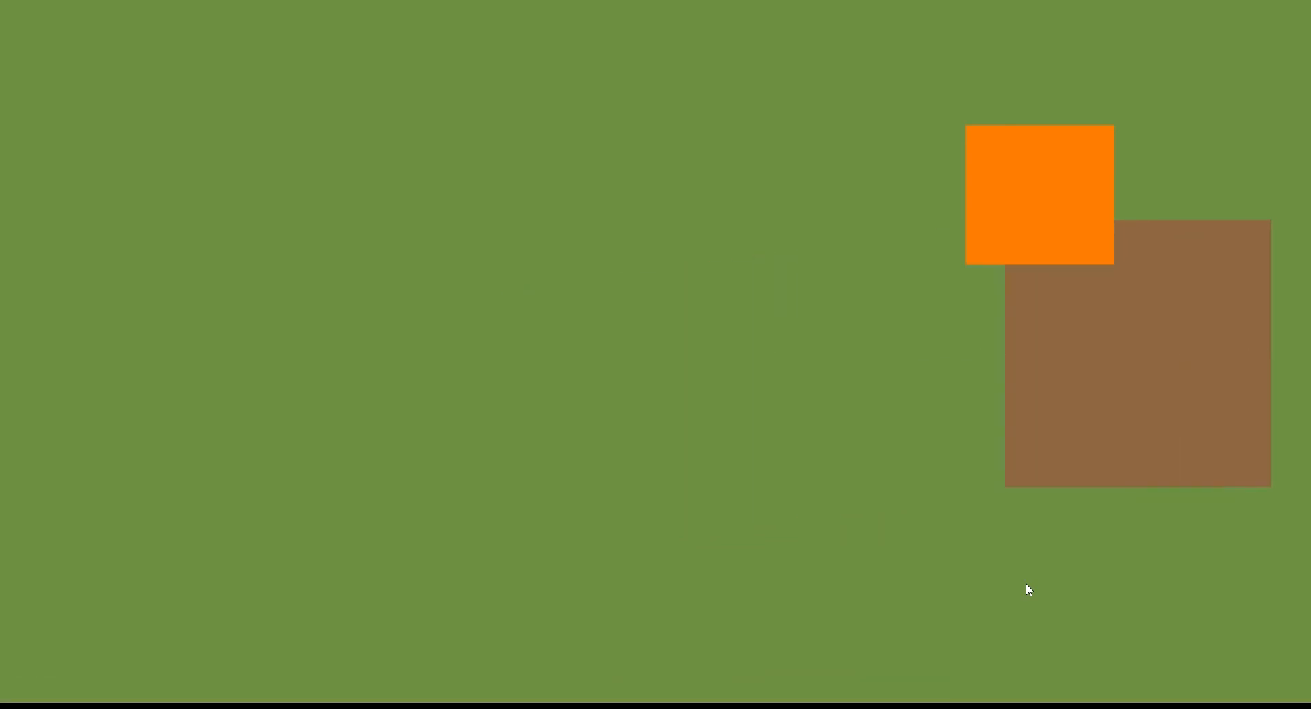
key(space)
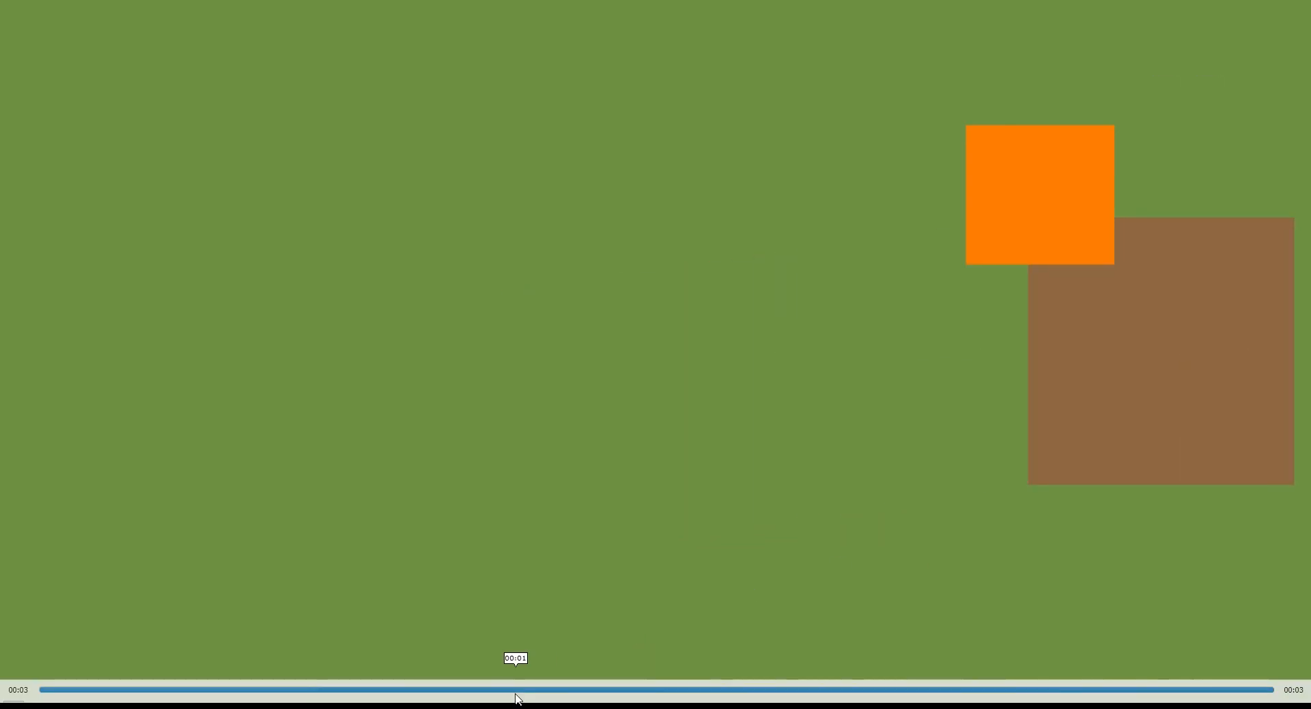
click(512, 689)
key(space)
click(621, 506)
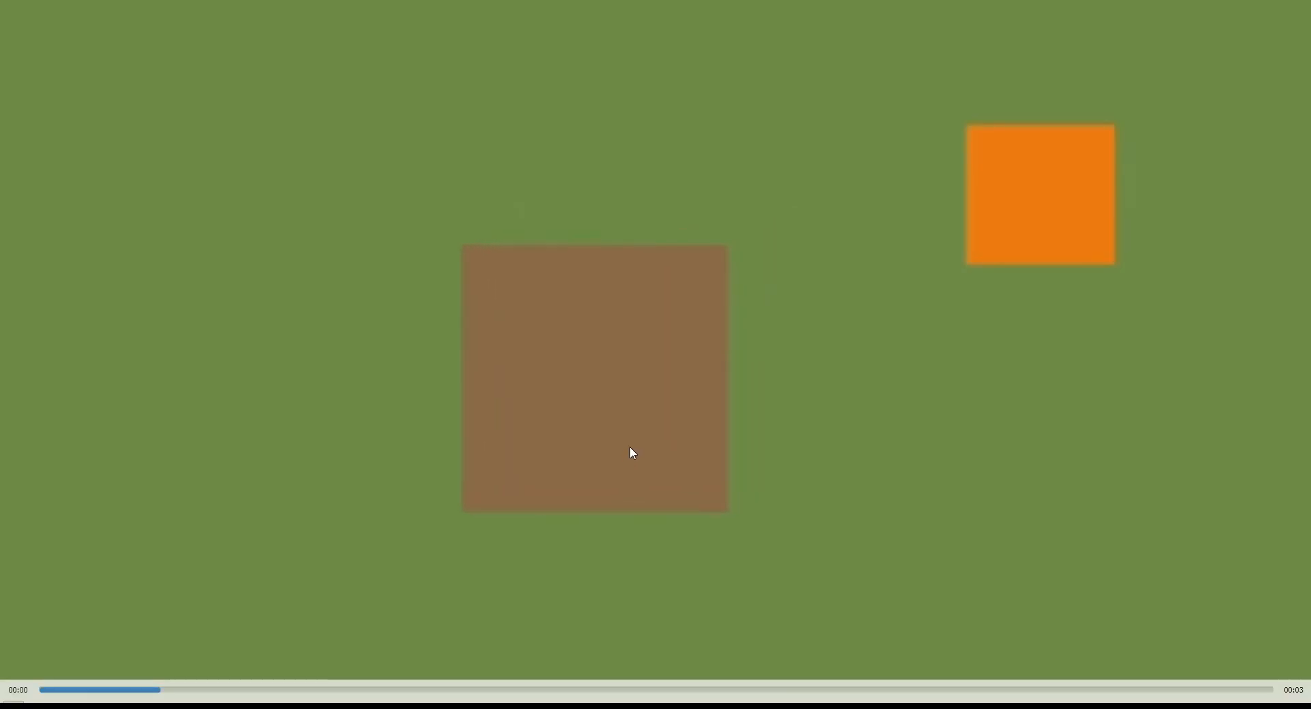
- Leave full screen and inspect the H.264 movie's image quality at several paused moments for comparison
double_click(628, 437)
key(space)
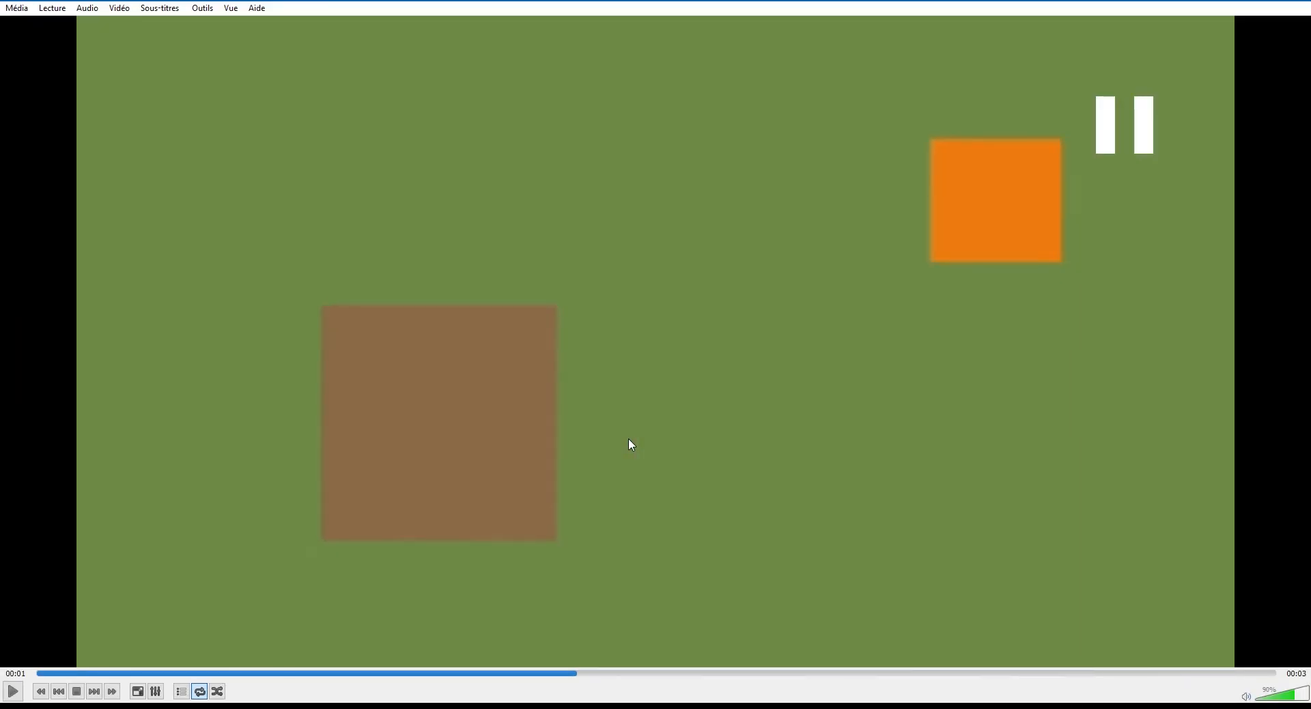
key(space)
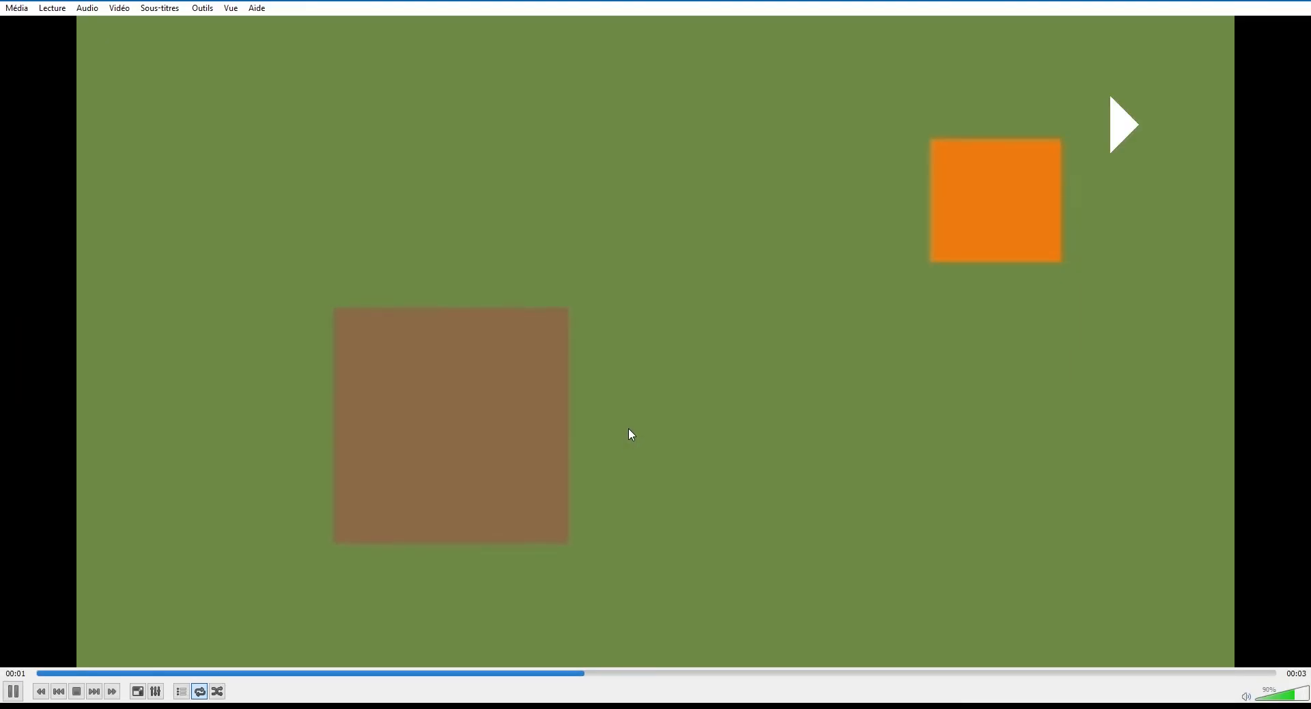
key(space)
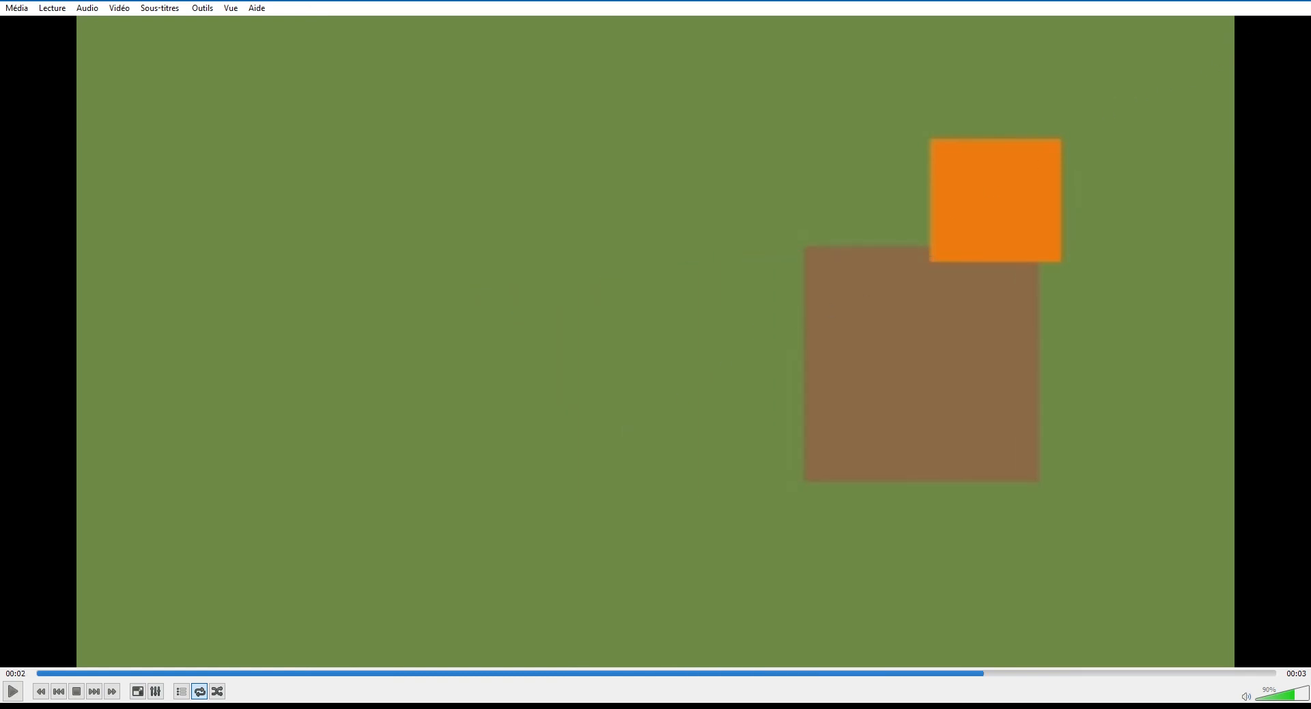
- Compare the file sizes of Udemy.mov and Udemy_Animation.mov in the output folder and return to After Effects
key(alt+Tab)
drag(1310, 467, 656, 143)
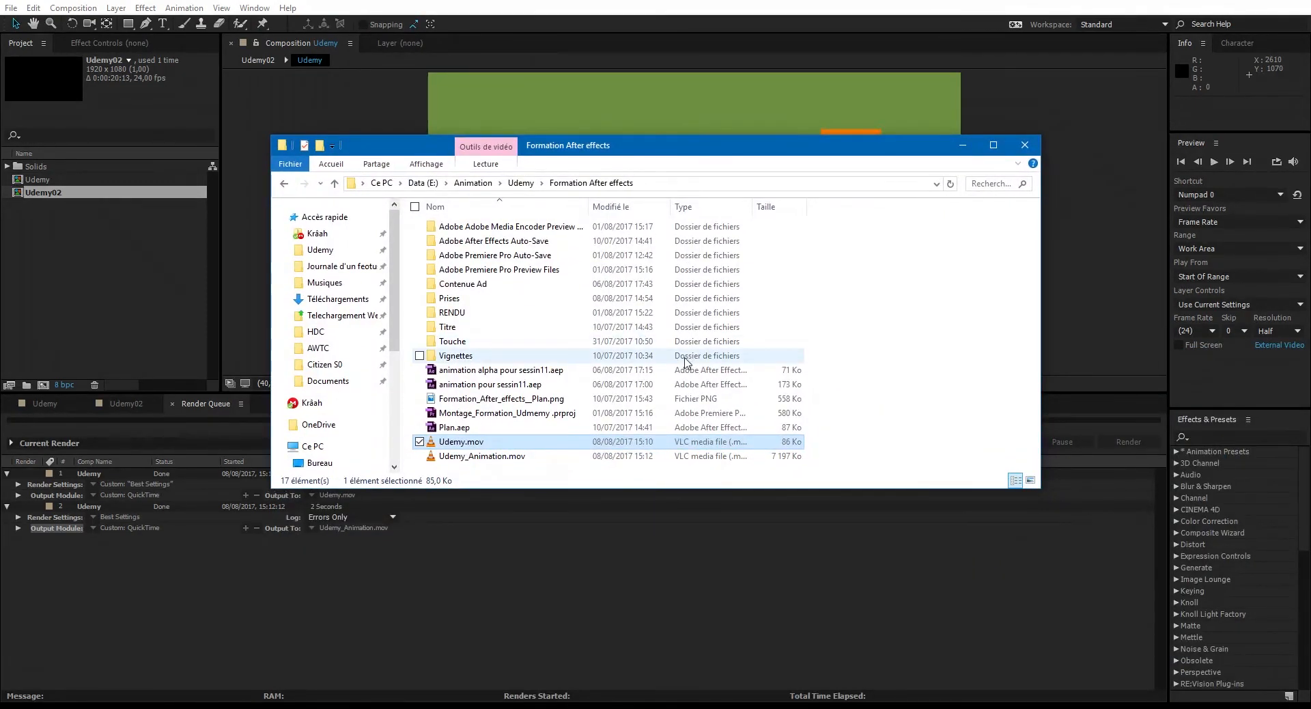
click(477, 444)
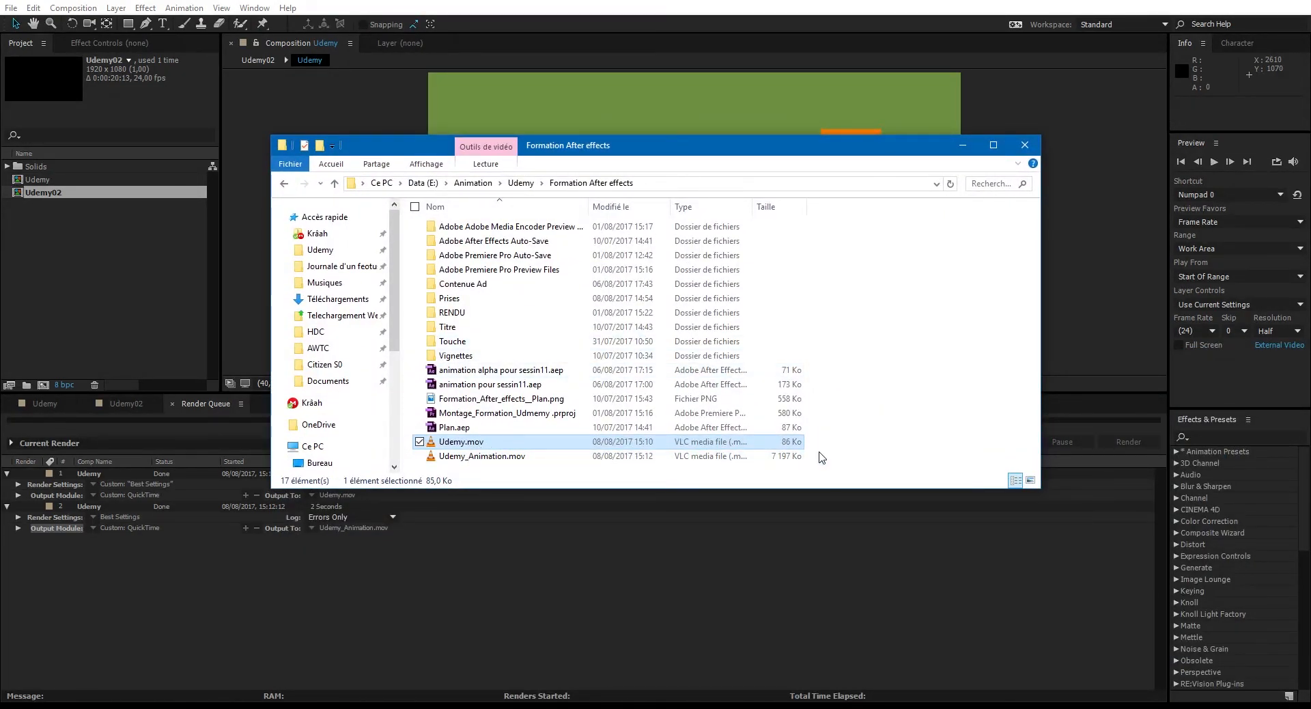
click(786, 442)
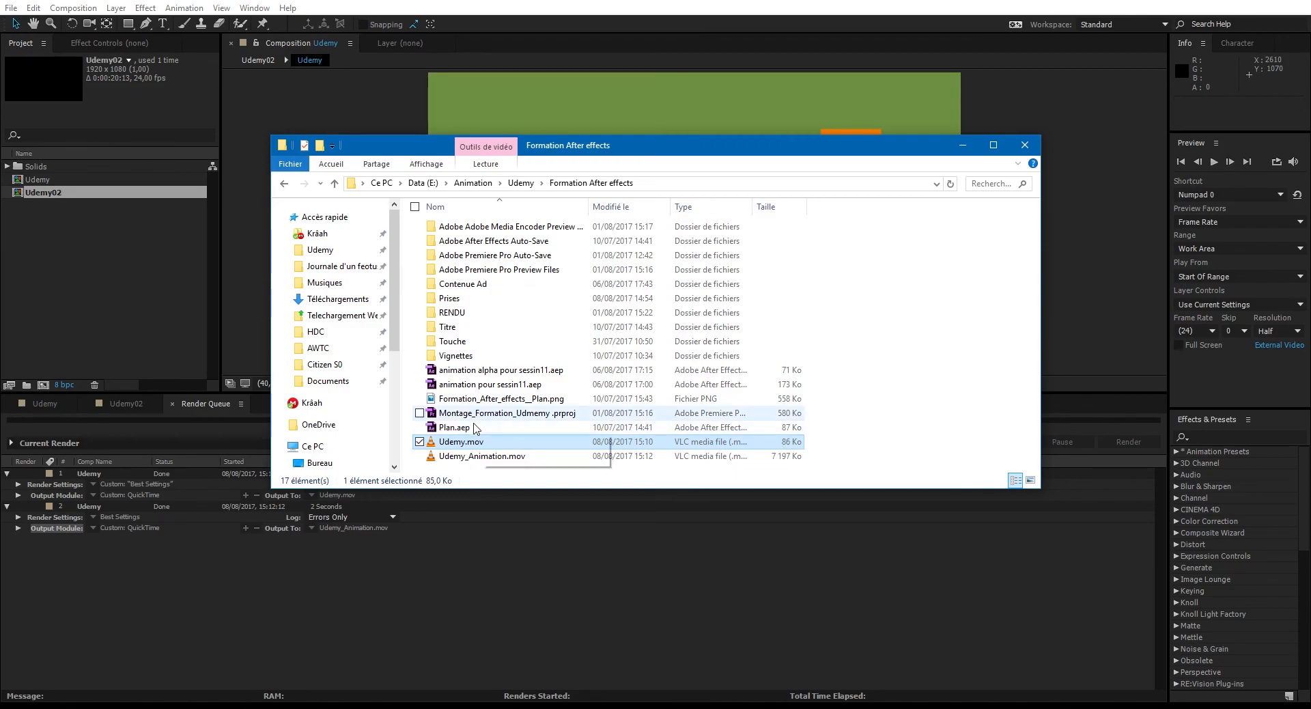
click(496, 457)
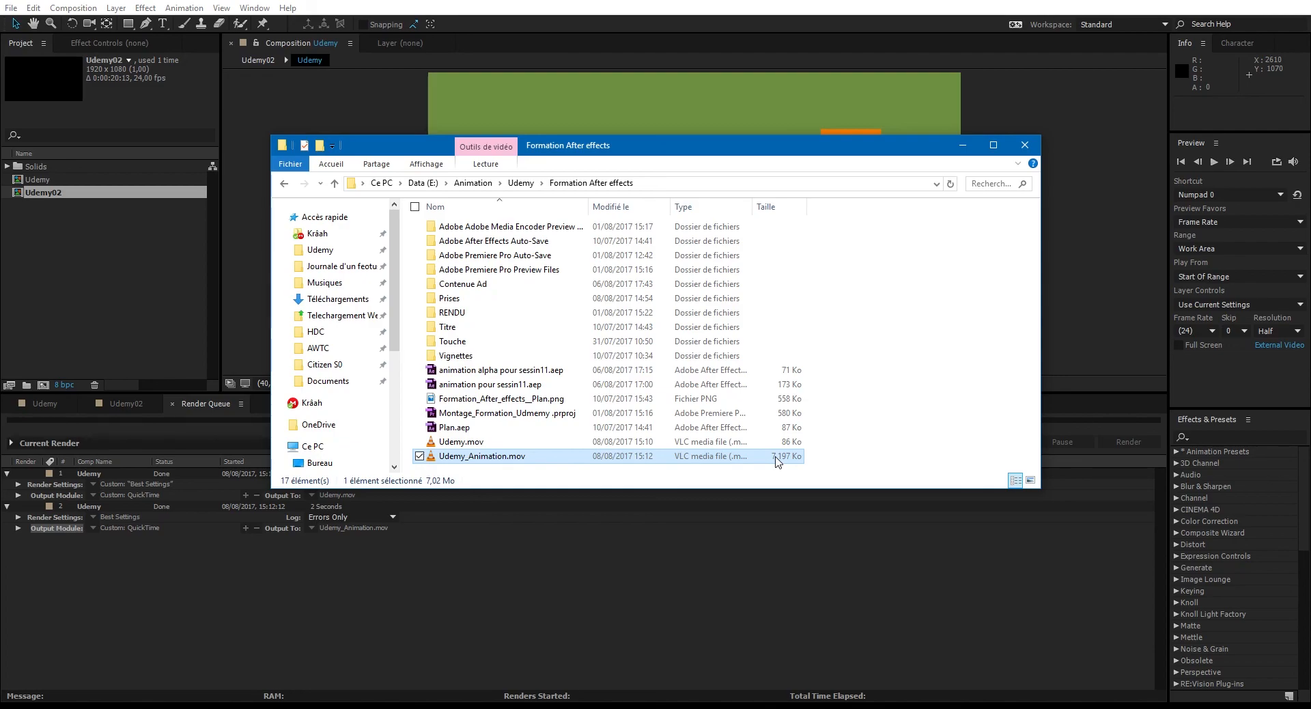
click(679, 575)
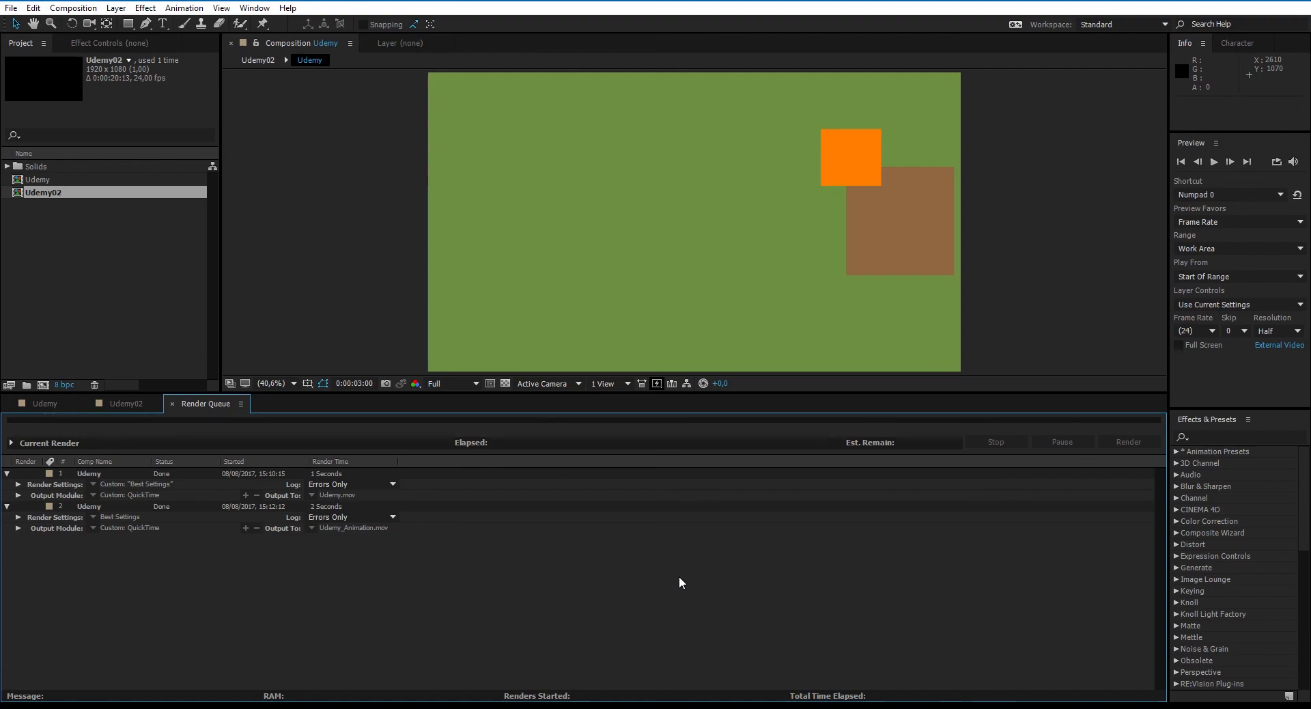